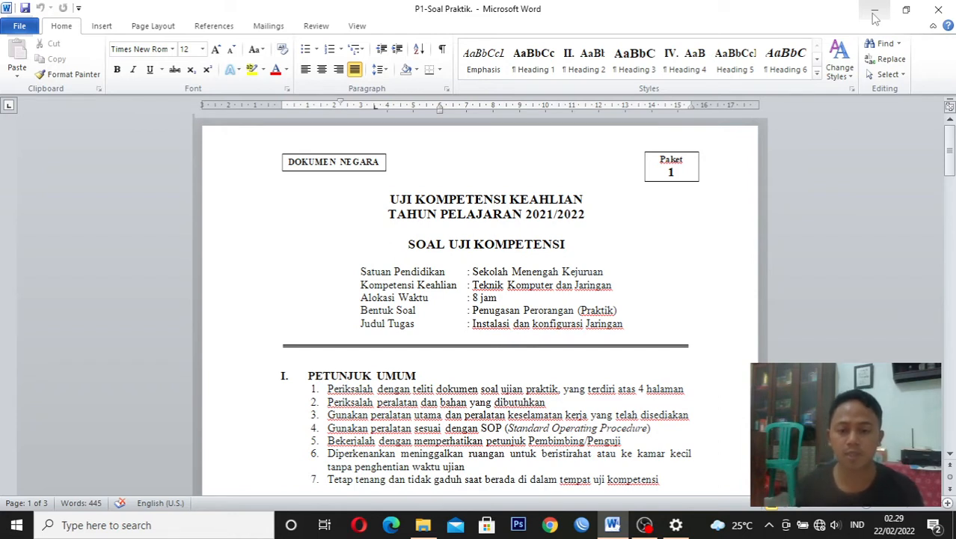
# Review the exam document's general instructions, the equipment and materials tables, and the start of section III on the skills task
pyautogui.click(687, 174)
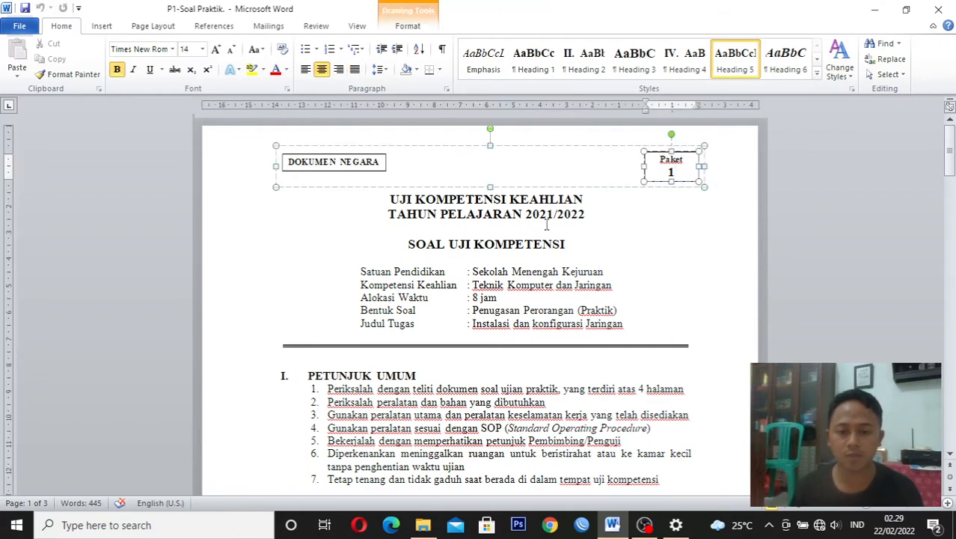
pyautogui.click(619, 227)
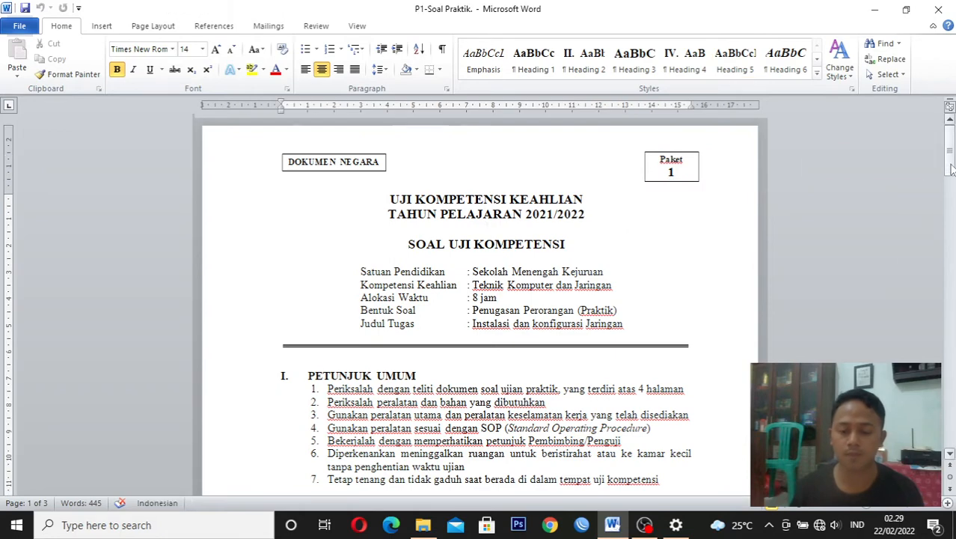
pyautogui.moveTo(952, 169); pyautogui.dragTo(952, 232)
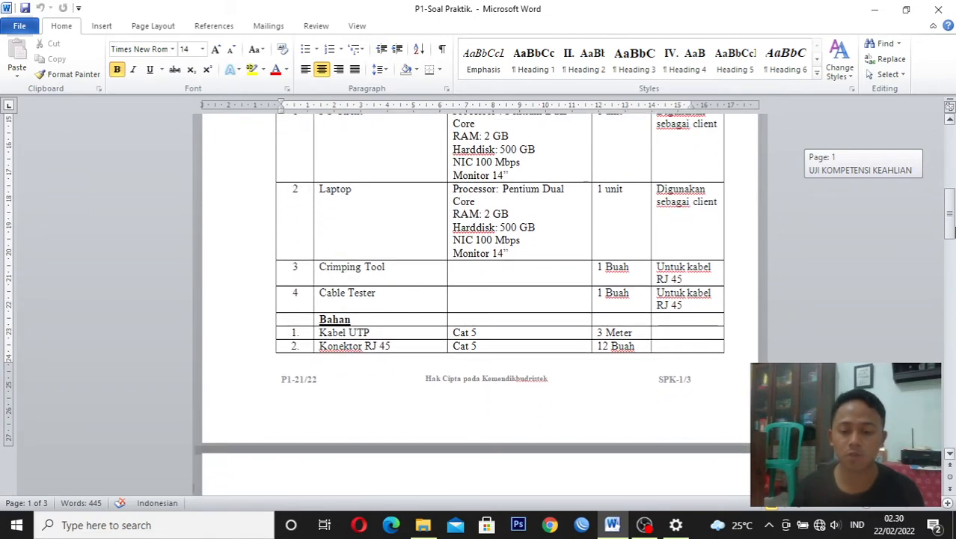
pyautogui.moveTo(952, 232); pyautogui.dragTo(951, 244)
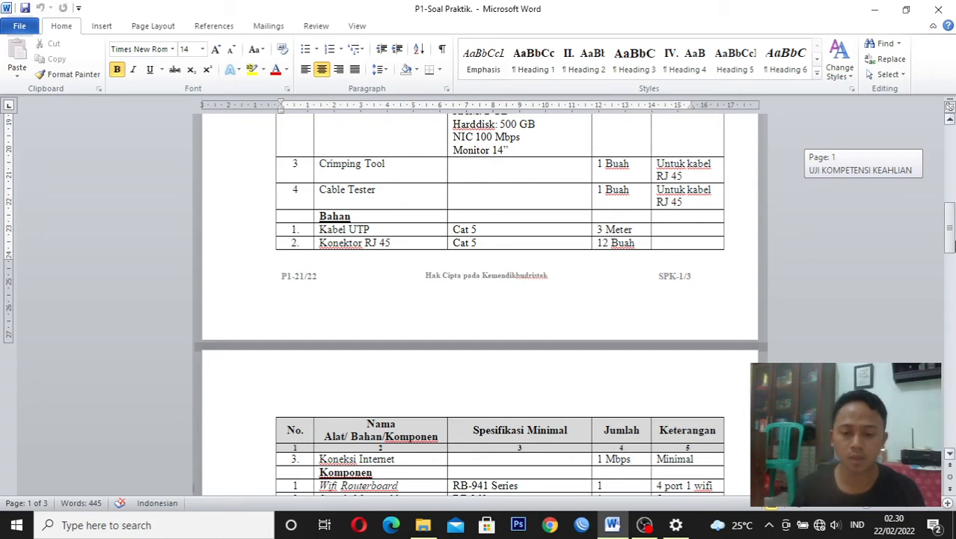
pyautogui.moveTo(952, 244); pyautogui.dragTo(952, 256)
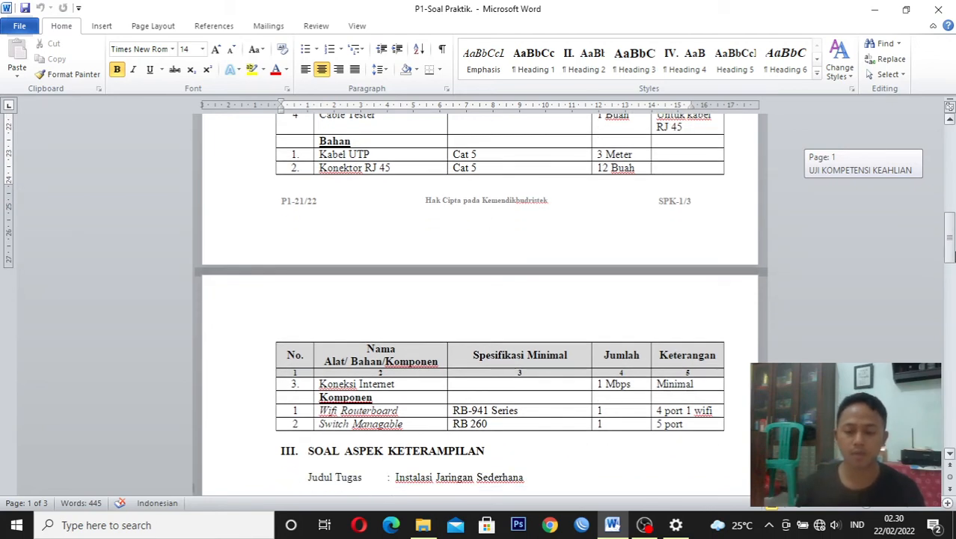
pyautogui.moveTo(952, 256); pyautogui.dragTo(952, 258)
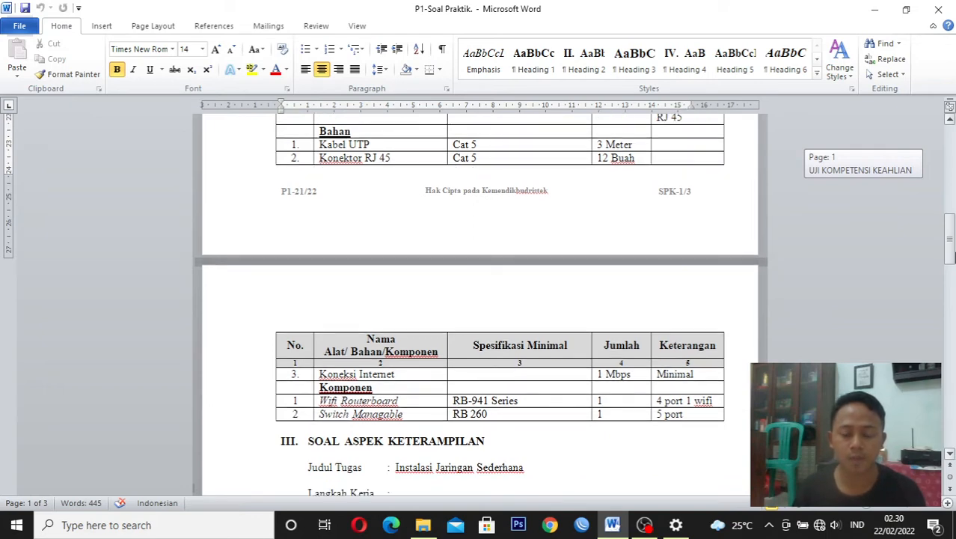
pyautogui.moveTo(952, 259); pyautogui.dragTo(952, 261)
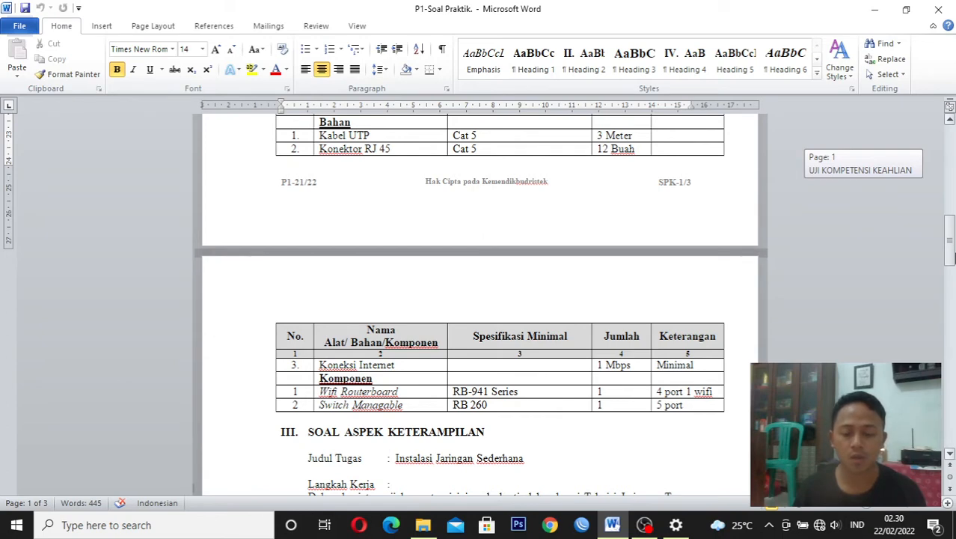
pyautogui.moveTo(952, 256); pyautogui.dragTo(953, 258)
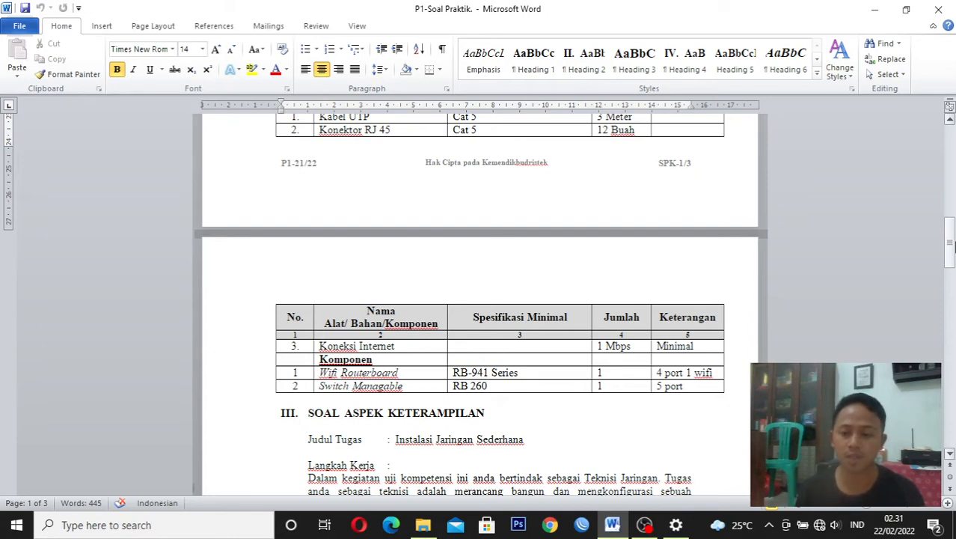
pyautogui.moveTo(951, 245); pyautogui.dragTo(945, 268)
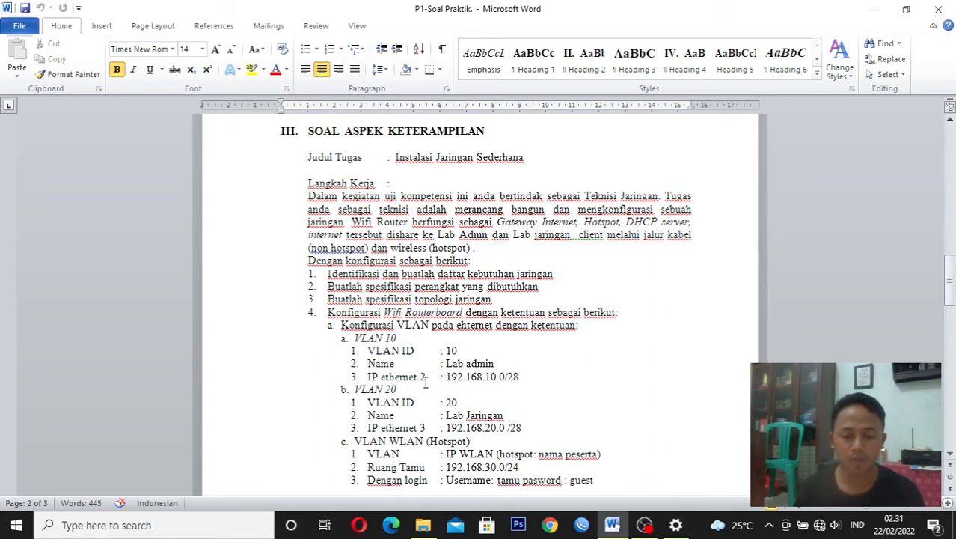
# Read the task requirements for VLAN 10, VLAN 20, the WLAN hotspot and the router's Ether 1 and gateway configuration
pyautogui.click(522, 382)
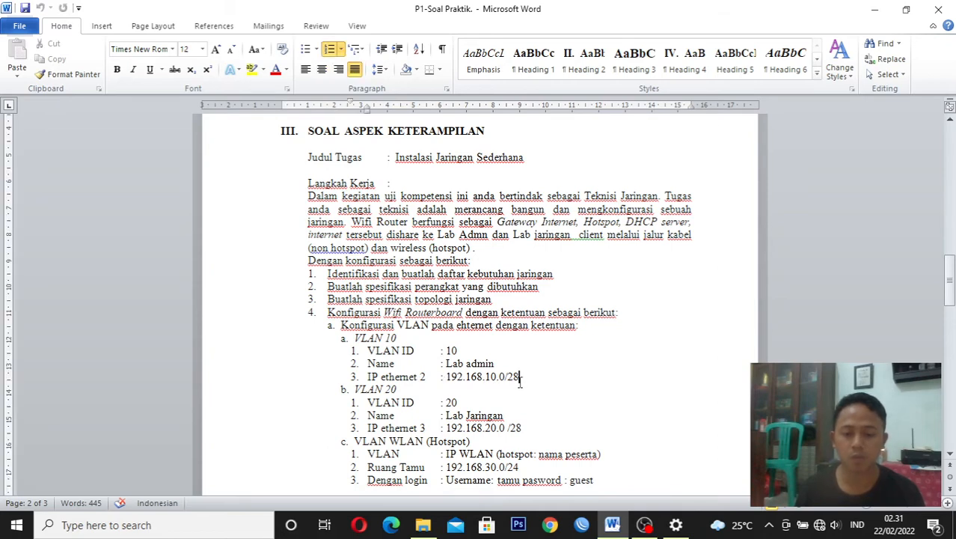
pyautogui.moveTo(952, 297); pyautogui.dragTo(952, 306)
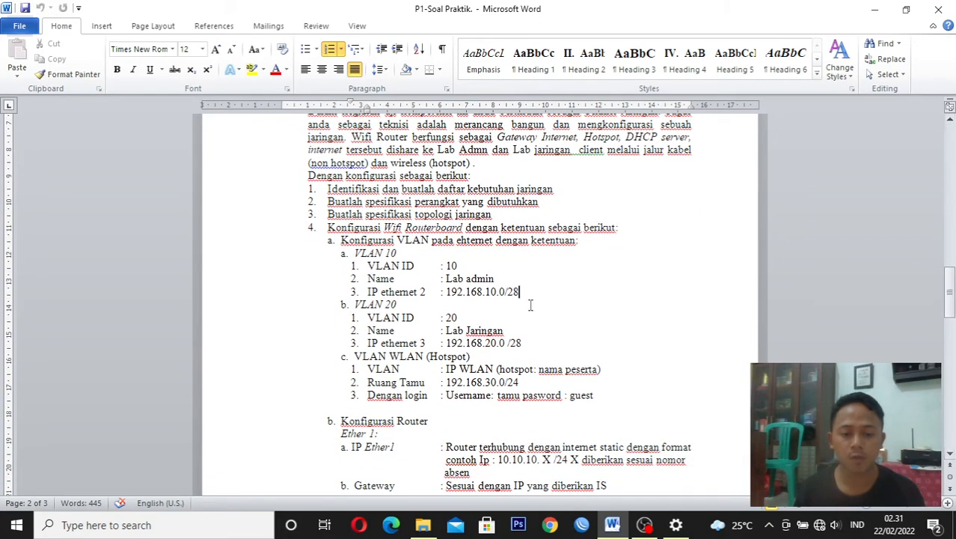
pyautogui.click(467, 320)
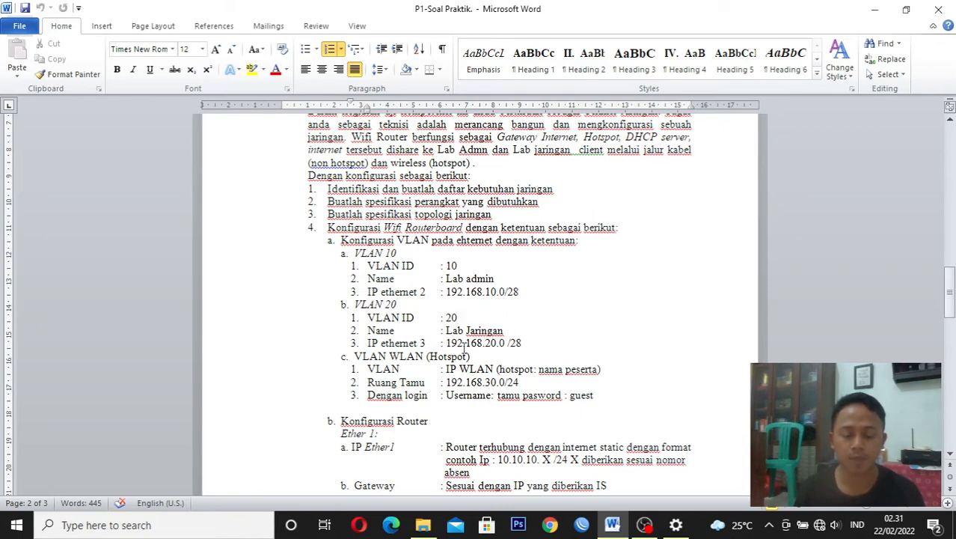
pyautogui.click(524, 343)
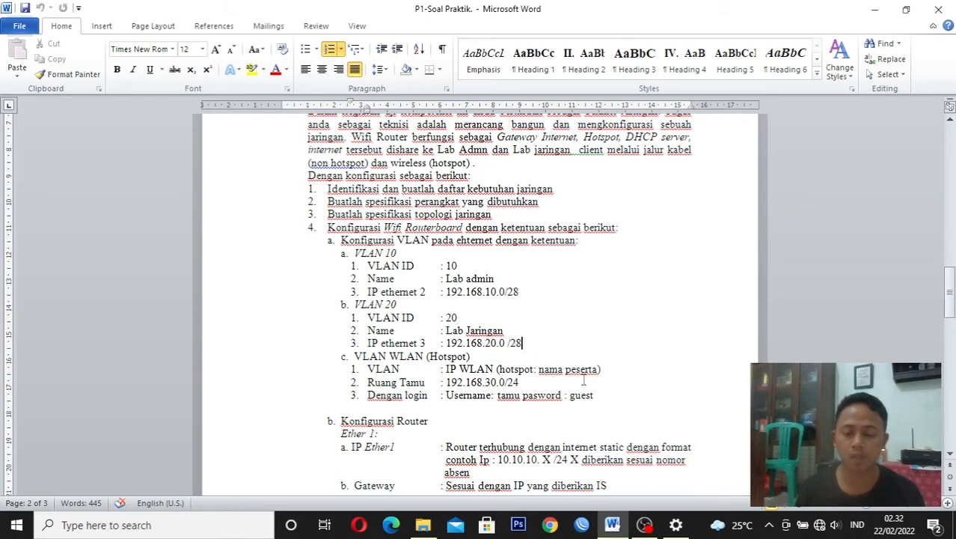
pyautogui.moveTo(952, 298); pyautogui.dragTo(951, 308)
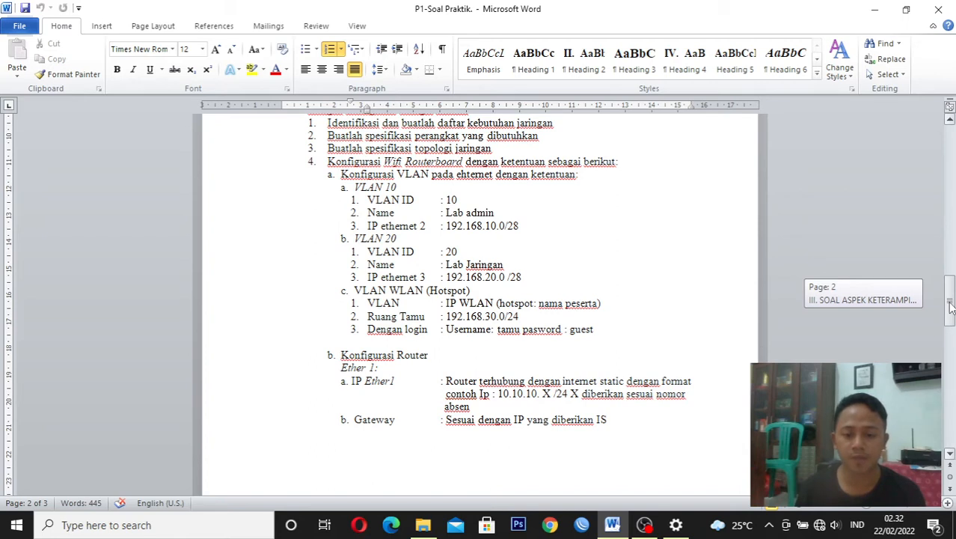
pyautogui.moveTo(951, 307); pyautogui.dragTo(952, 315)
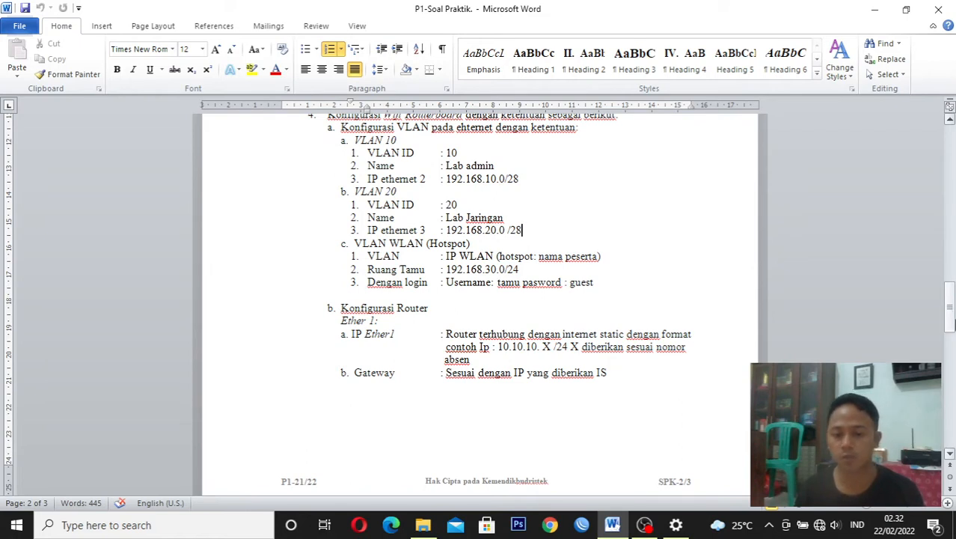
pyautogui.moveTo(954, 324); pyautogui.dragTo(953, 321)
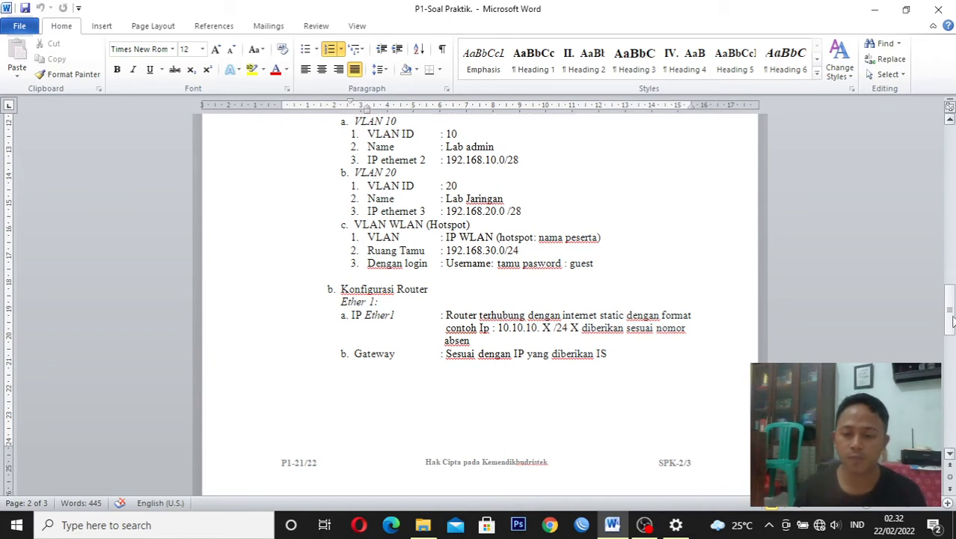
pyautogui.moveTo(953, 320); pyautogui.dragTo(954, 328)
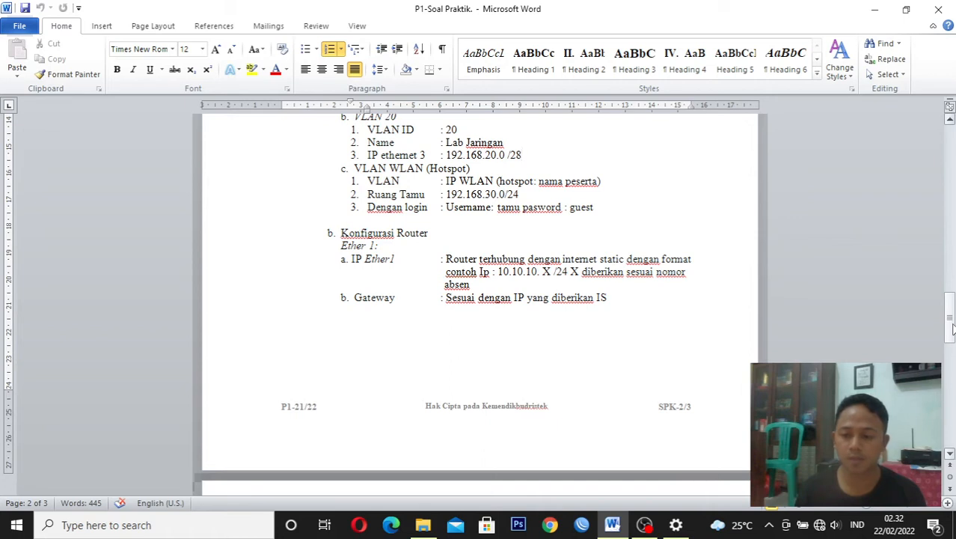
pyautogui.moveTo(953, 327); pyautogui.dragTo(952, 331)
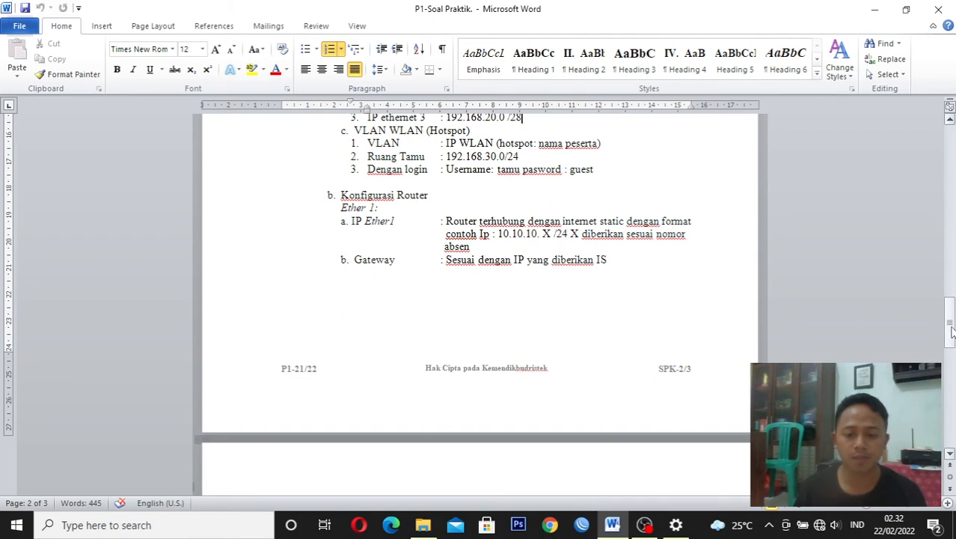
# Complete the cut-off word at the end of the Gateway line so that it reads "ISP"
pyautogui.click(614, 264)
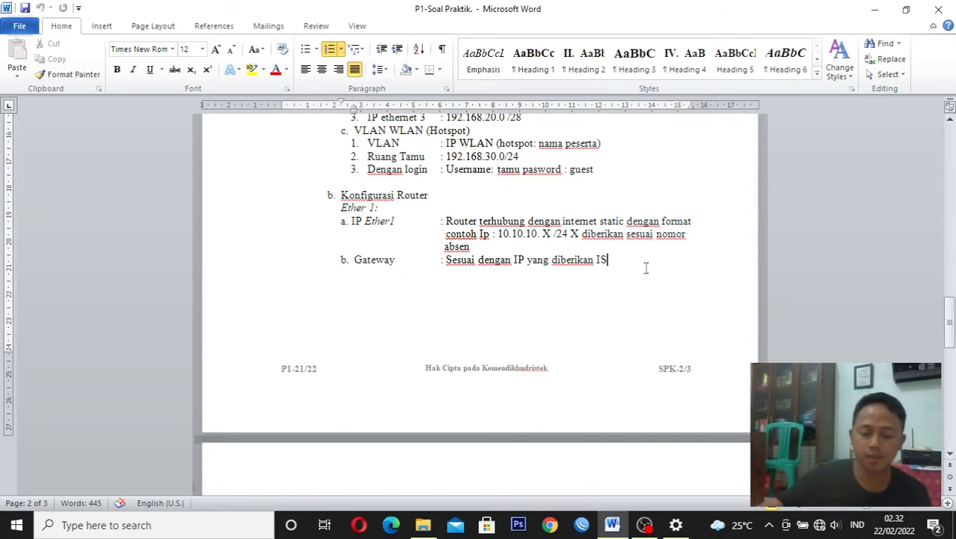
pyautogui.write('p')
pyautogui.press('BackSpace')
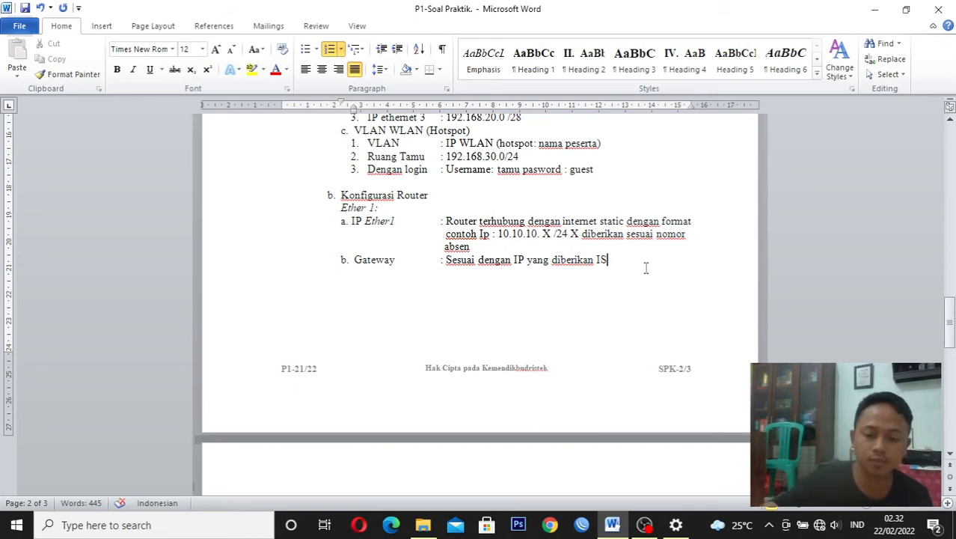
pyautogui.write('P')
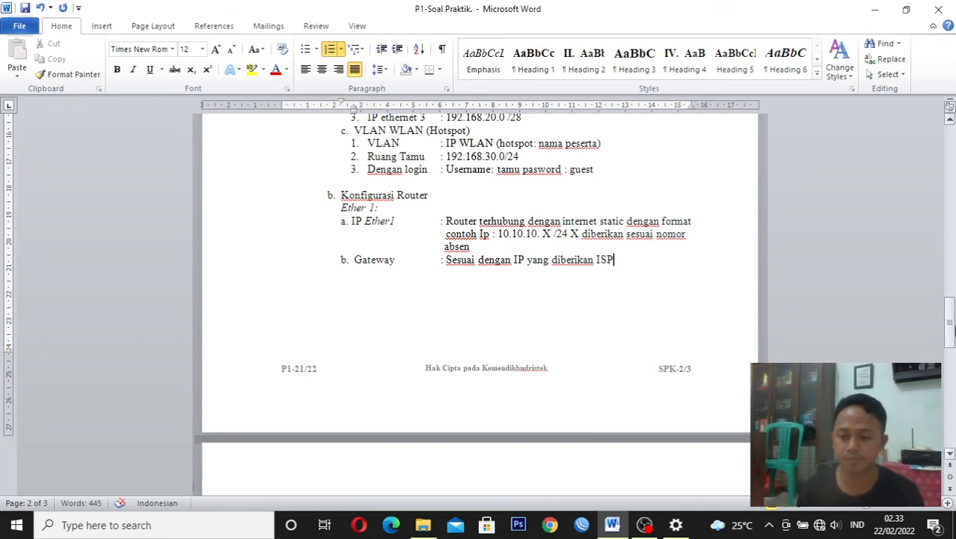
# Examine the network topology diagram in section IV, Gambar Kerja/Lampiran Lain
pyautogui.moveTo(951, 323); pyautogui.dragTo(953, 372)
pyautogui.moveTo(949, 372); pyautogui.dragTo(949, 363)
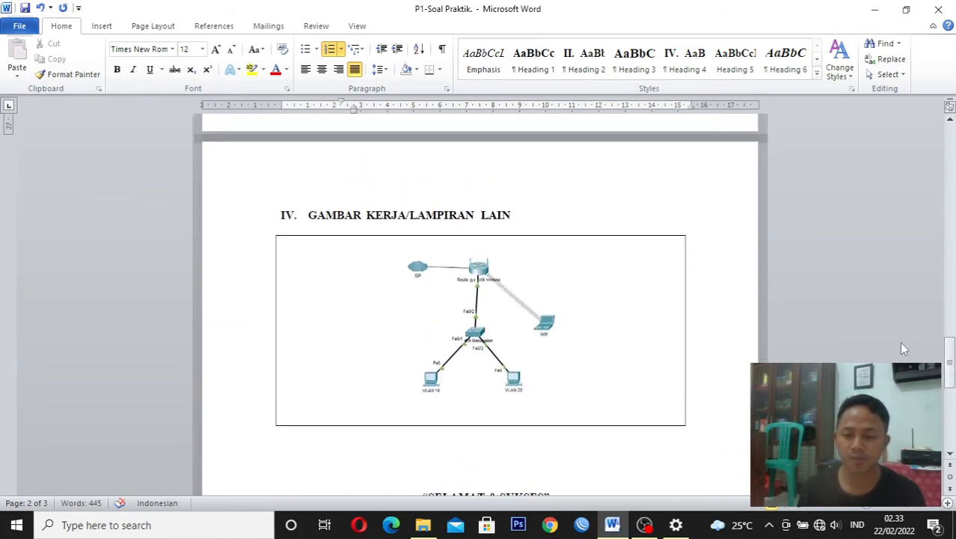
pyautogui.moveTo(949, 355); pyautogui.dragTo(949, 358)
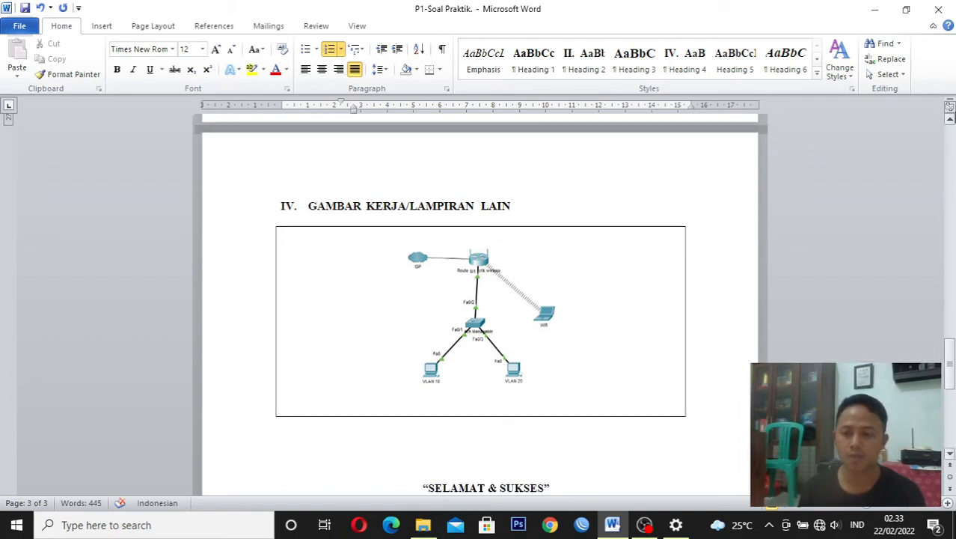
# Minimize the document, refresh the desktop, run WinBox and connect to the discovered MikroTik RB941-2nD neighbor as admin
pyautogui.click(883, 11)
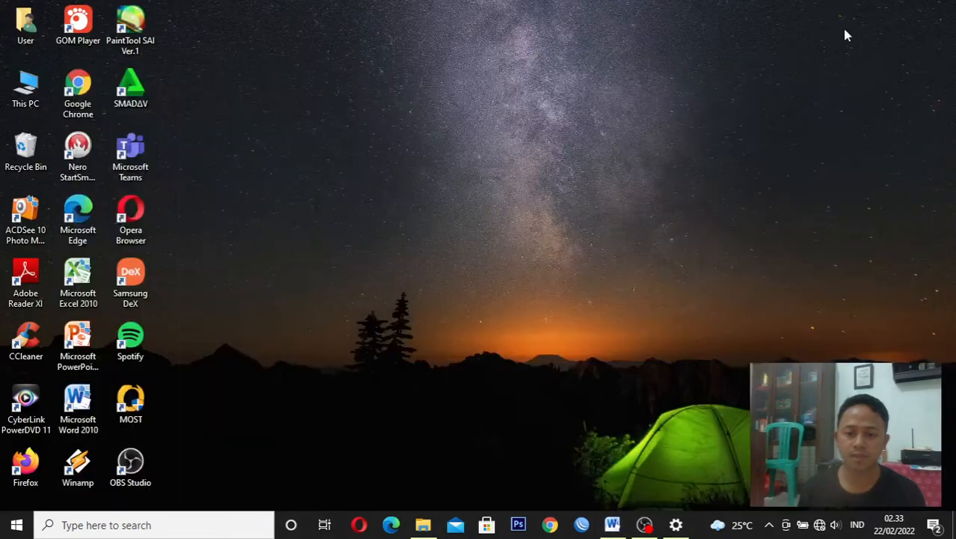
pyautogui.rightClick(766, 23)
pyautogui.click(800, 66)
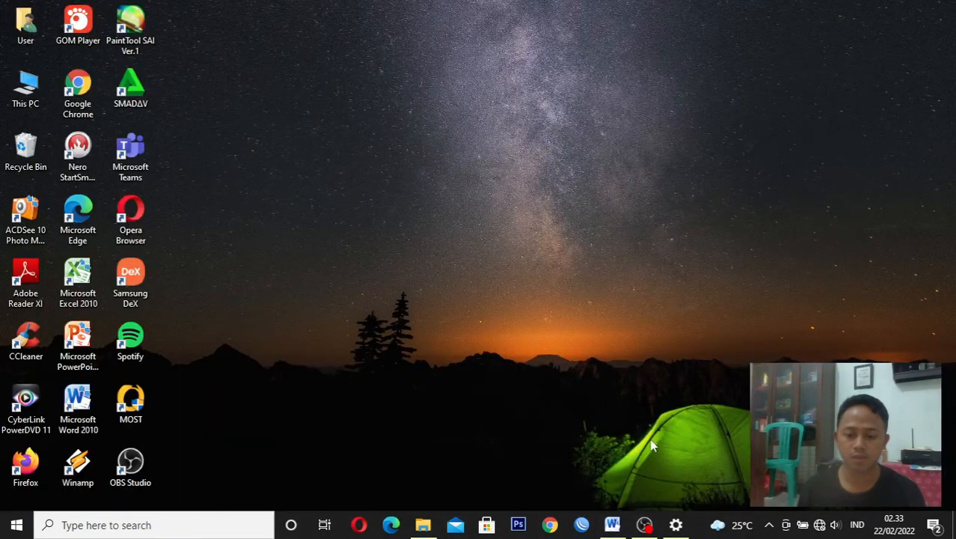
pyautogui.click(582, 524)
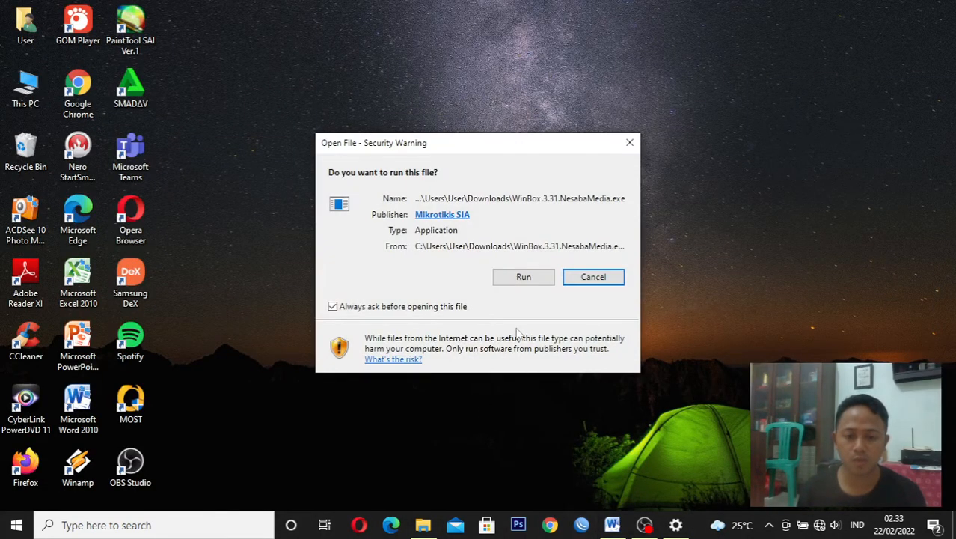
pyautogui.click(520, 278)
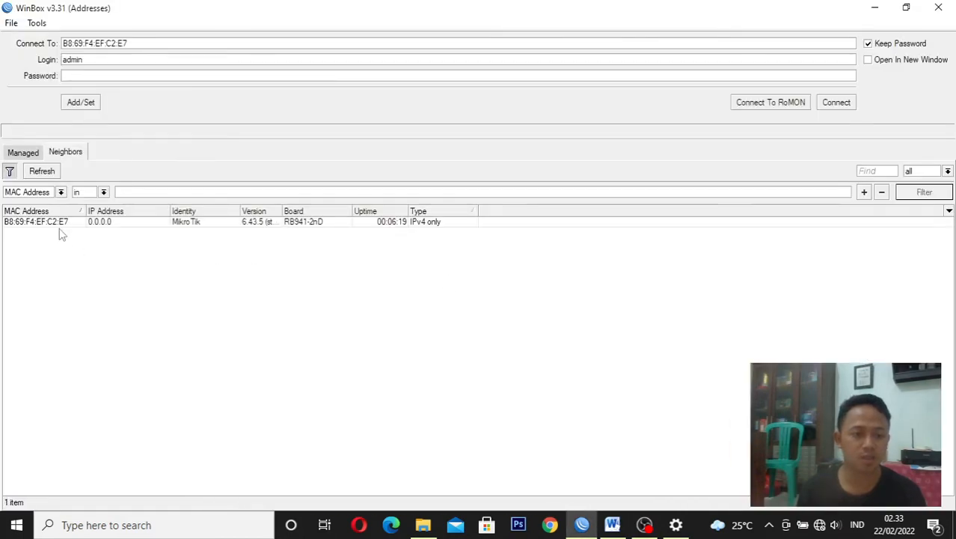
pyautogui.click(58, 222)
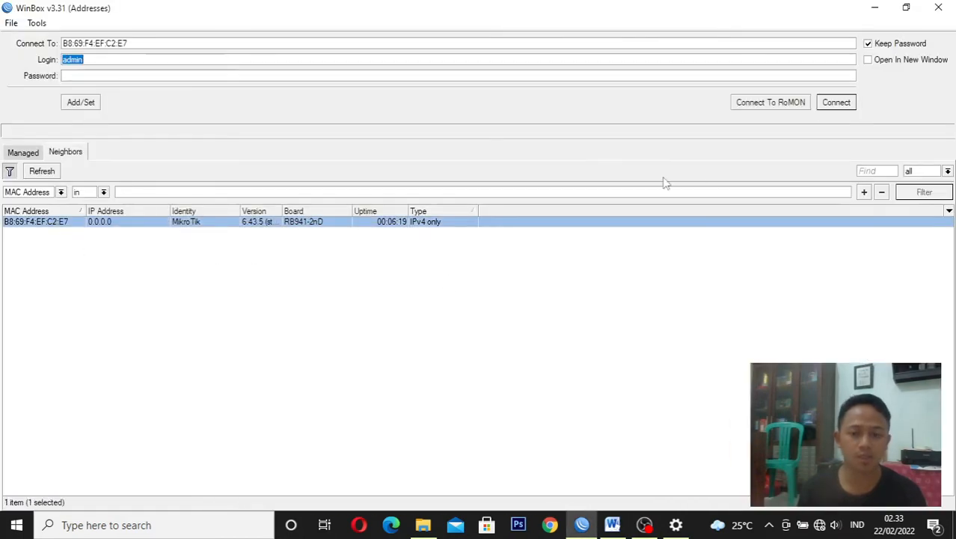
pyautogui.click(849, 106)
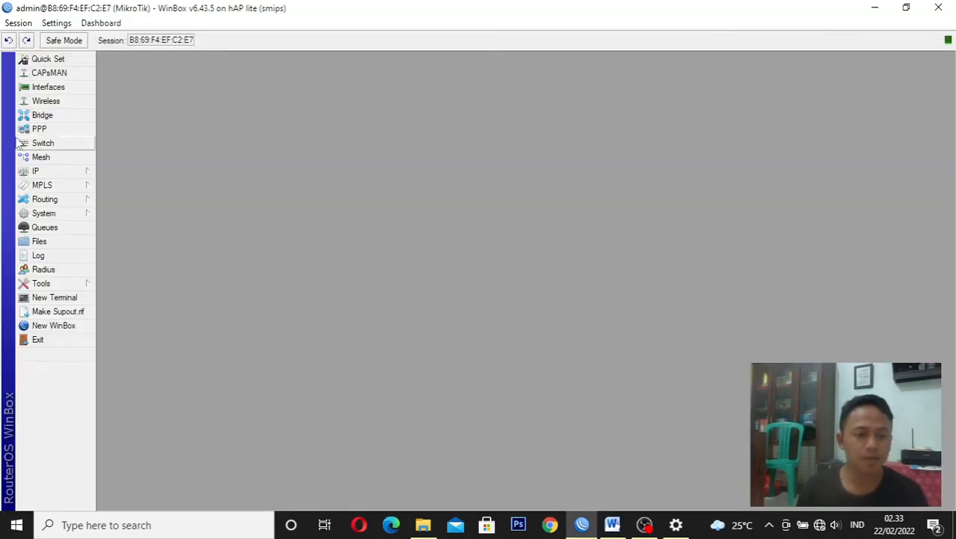
# Add a VLAN interface with VLAN ID 10 on ether2 in the interface list
pyautogui.click(65, 93)
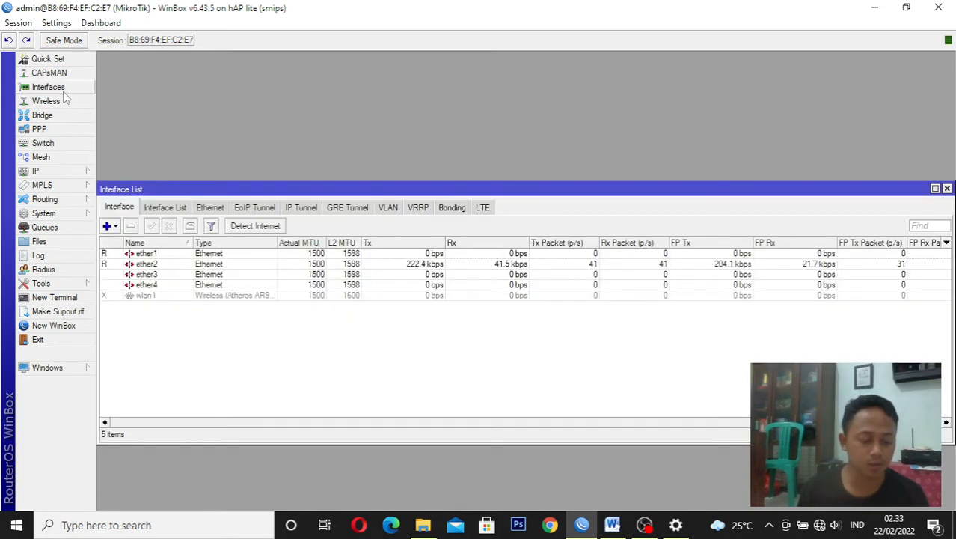
pyautogui.click(109, 226)
pyautogui.click(150, 131)
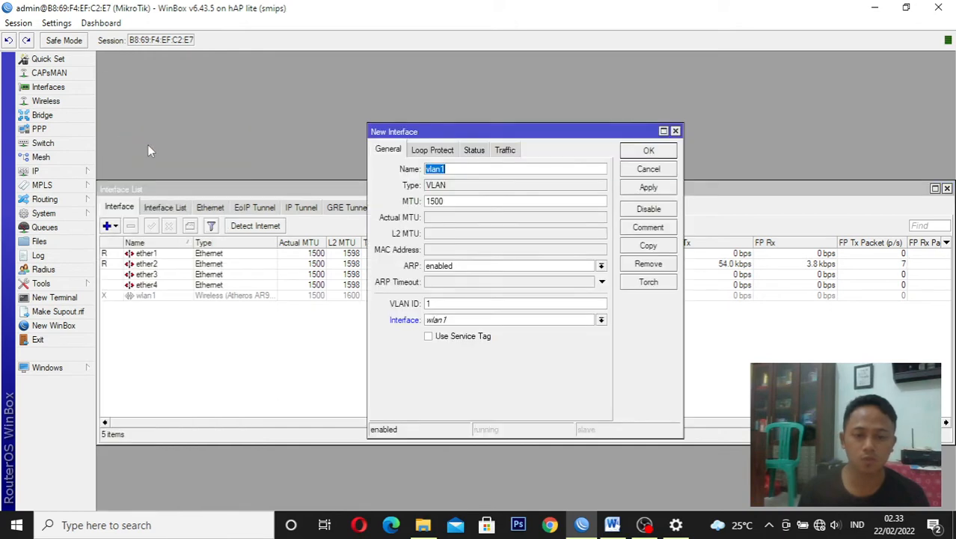
pyautogui.click(488, 167)
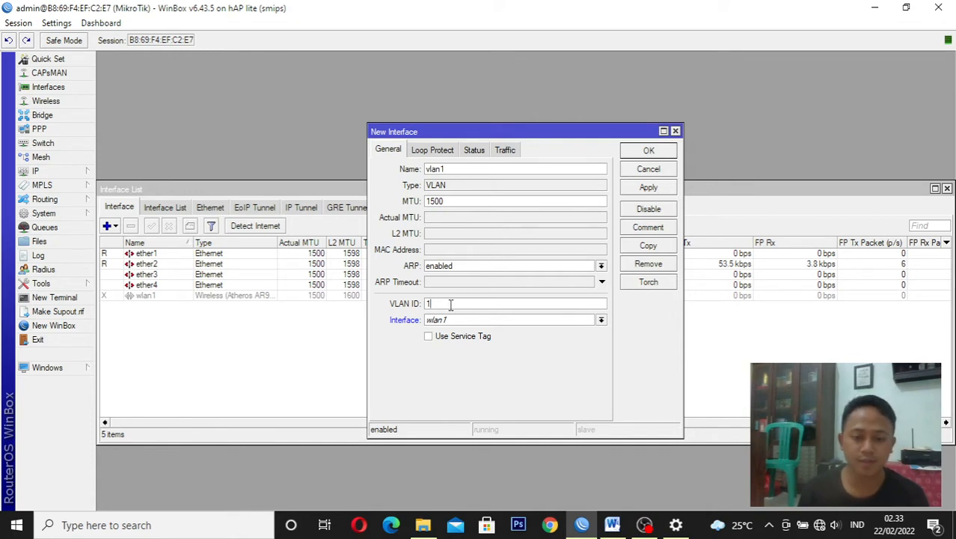
pyautogui.write('0')
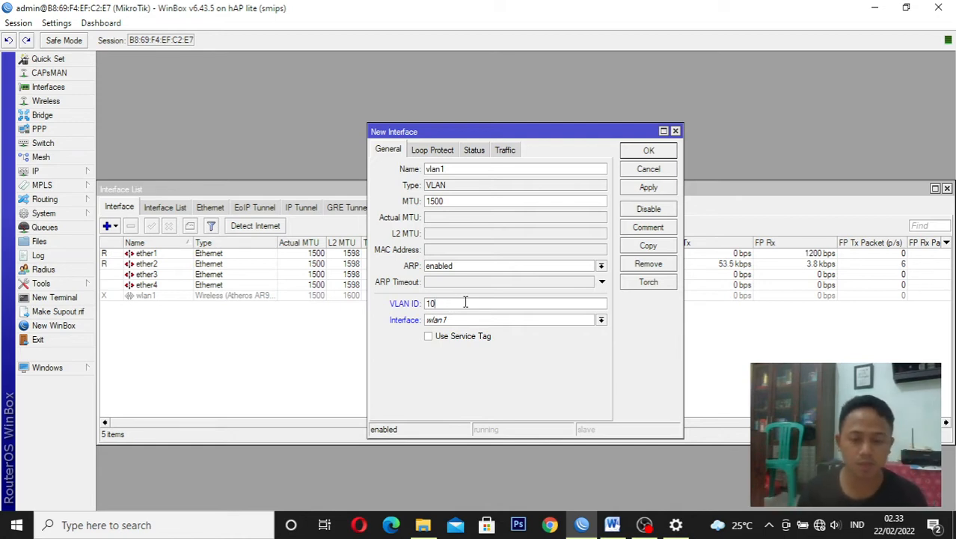
pyautogui.click(507, 321)
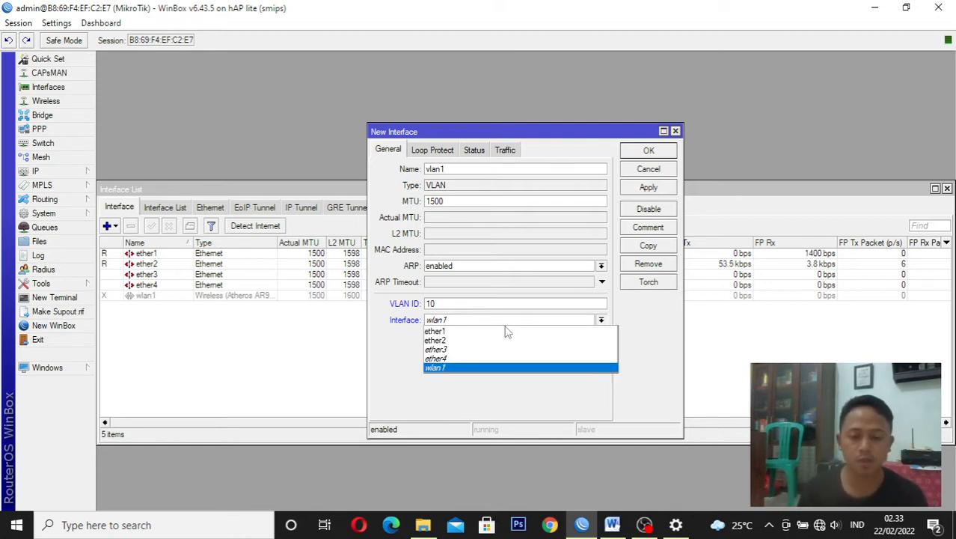
pyautogui.click(501, 340)
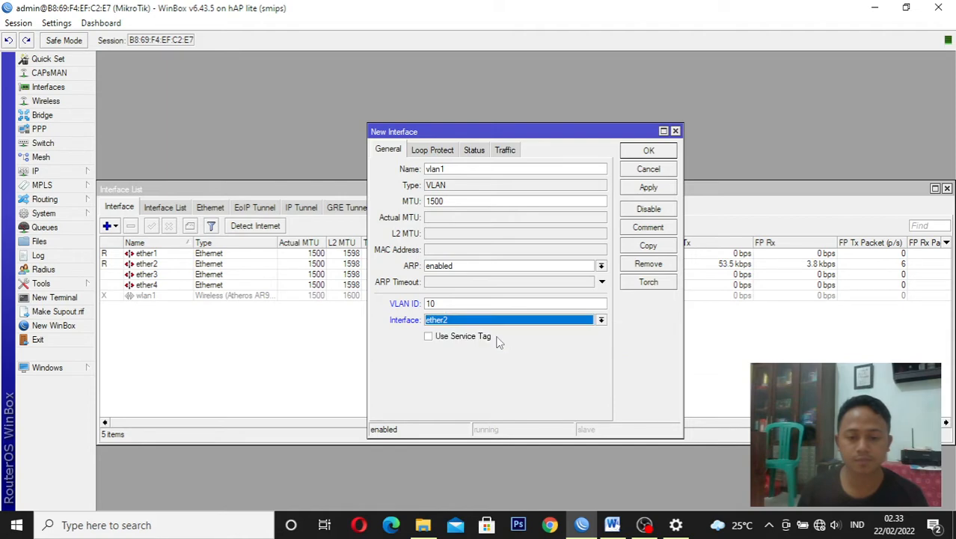
pyautogui.click(645, 189)
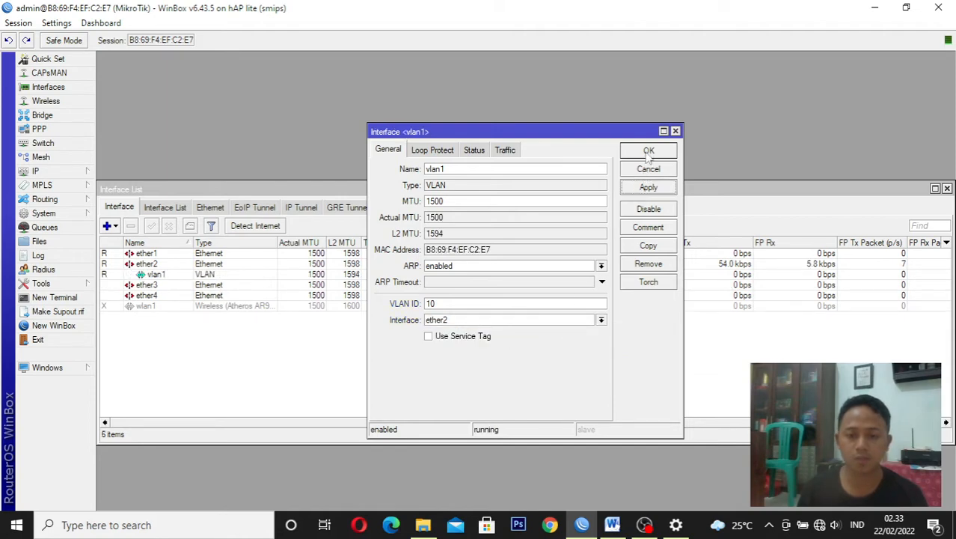
pyautogui.click(648, 153)
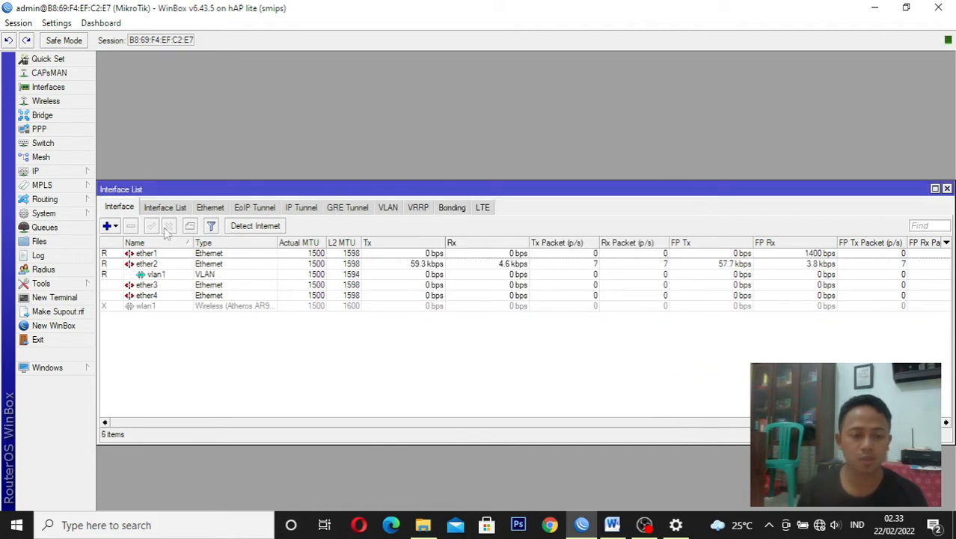
# Add a second VLAN interface with VLAN ID 20 on ether2 and close the interface list
pyautogui.click(115, 229)
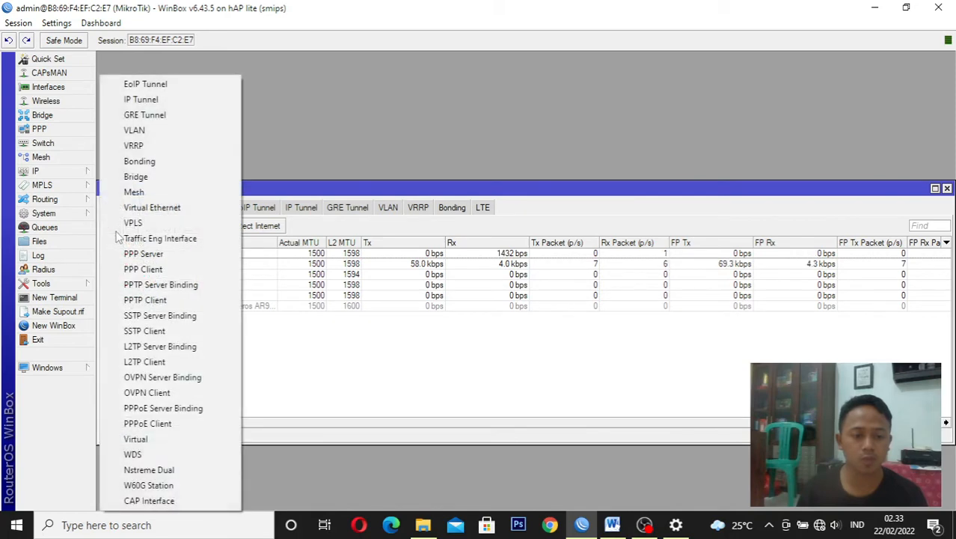
pyautogui.click(162, 129)
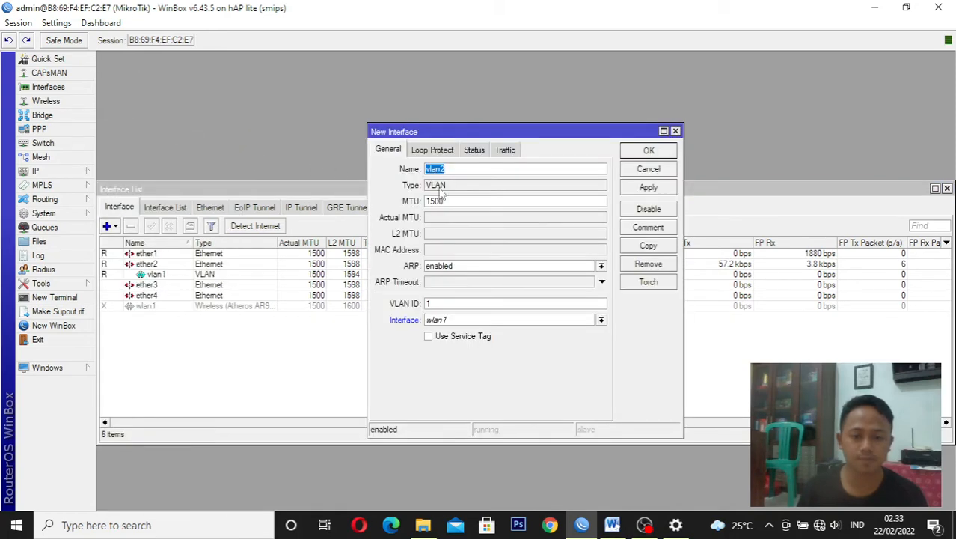
pyautogui.click(460, 302)
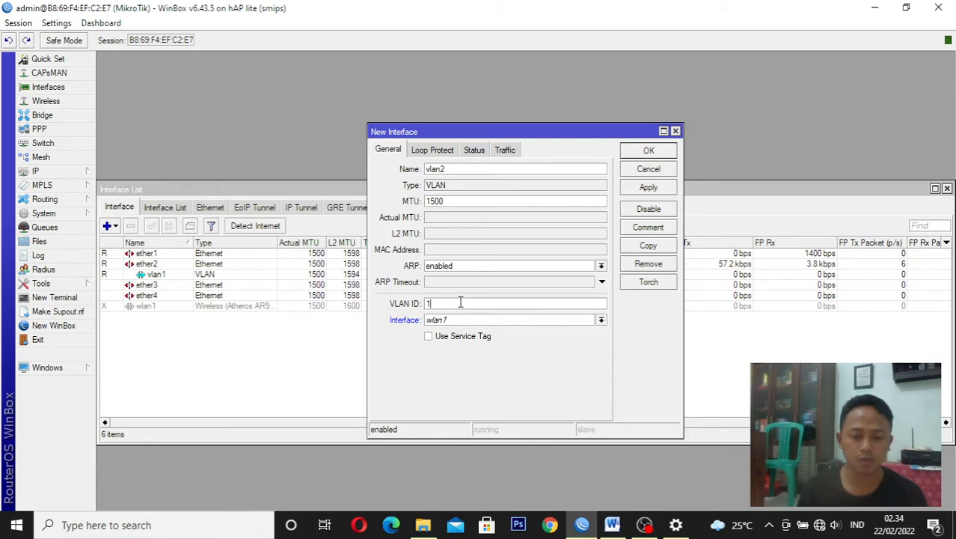
pyautogui.press('BackSpace')
pyautogui.write('2')
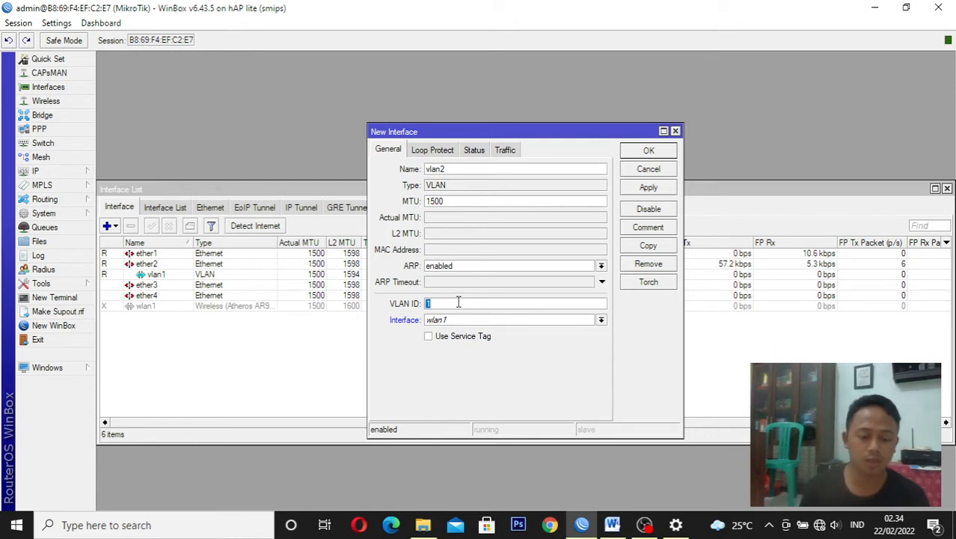
pyautogui.write('0')
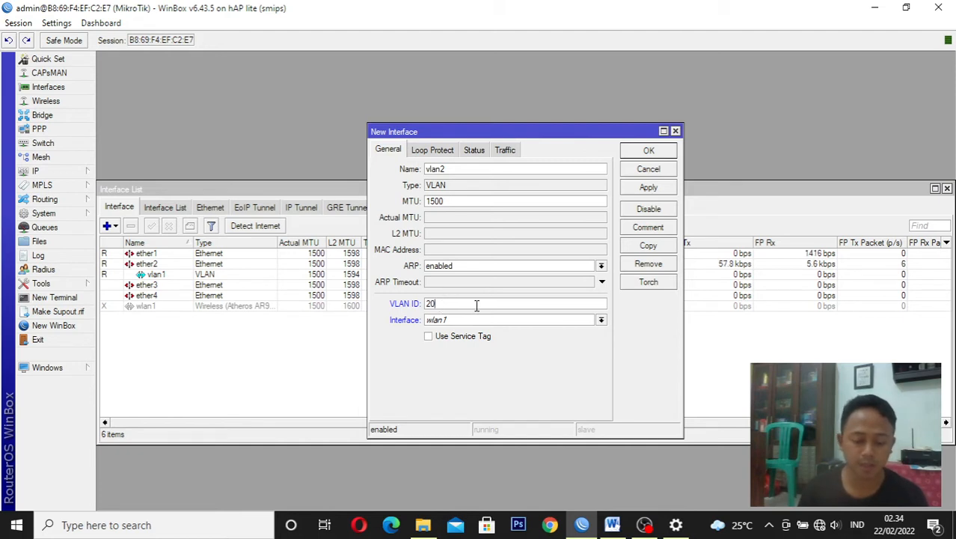
pyautogui.click(533, 321)
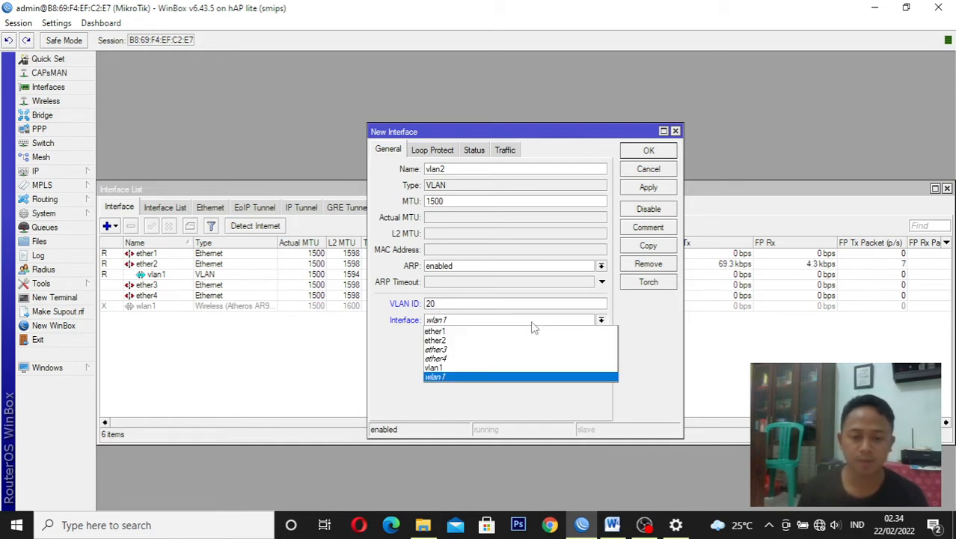
pyautogui.click(555, 341)
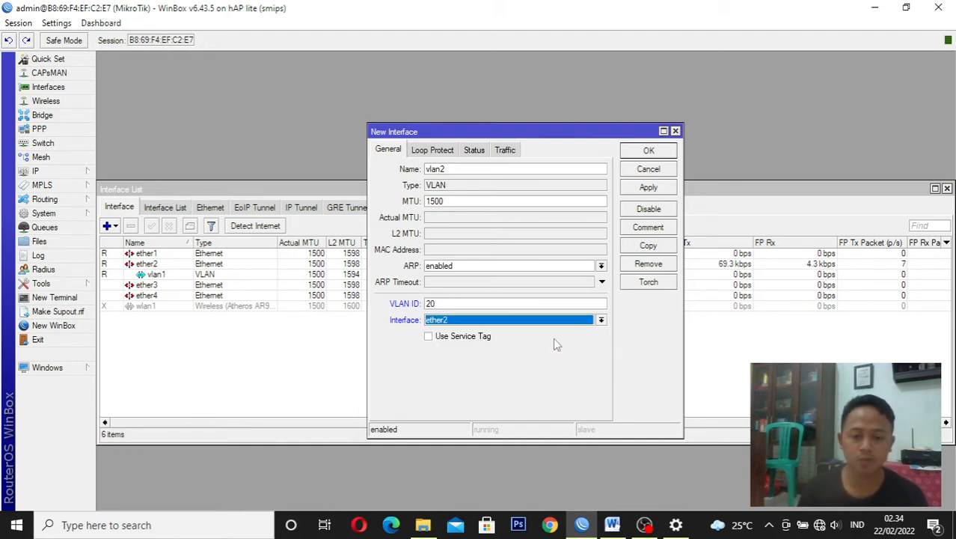
pyautogui.click(650, 188)
pyautogui.click(651, 153)
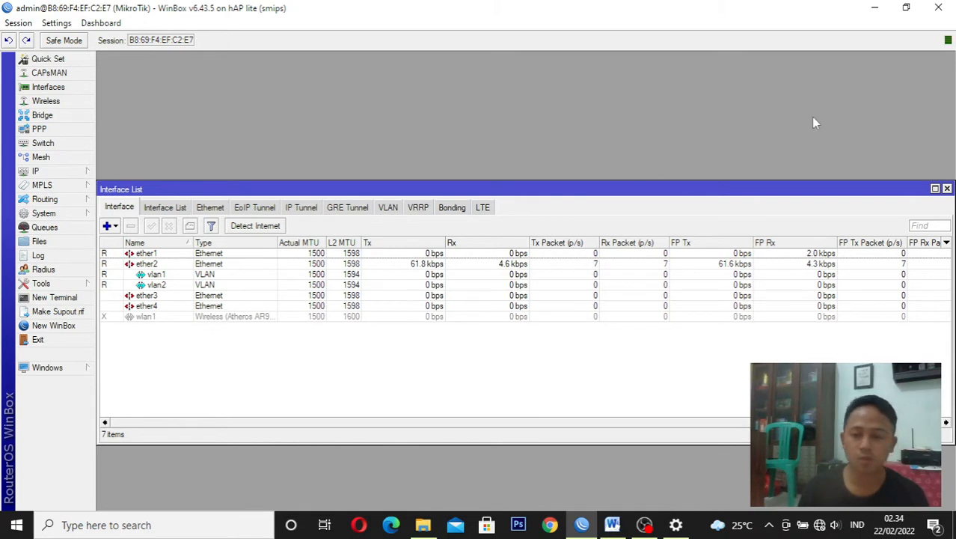
pyautogui.click(946, 189)
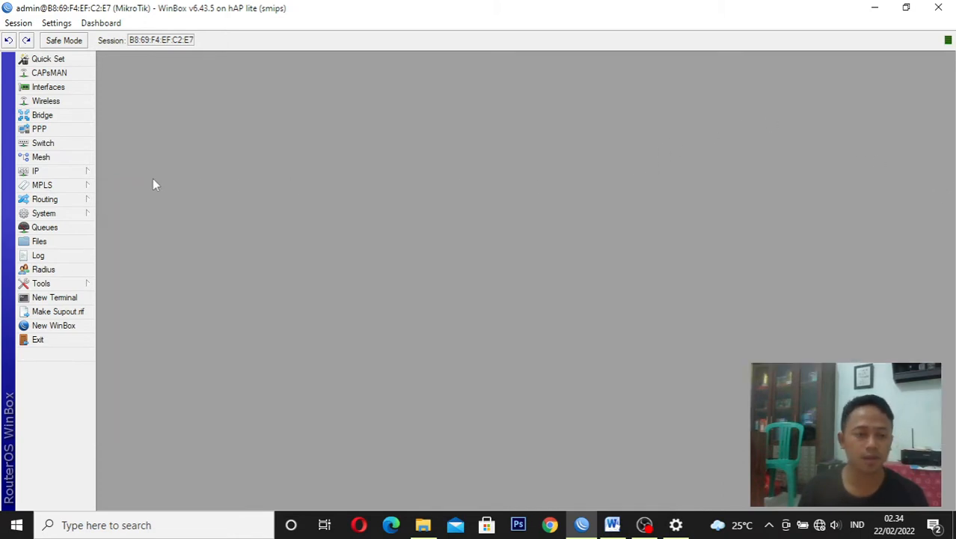
# Add the IP address 192.168.3.6/24 to interface ether1 in the router's address list
pyautogui.click(64, 175)
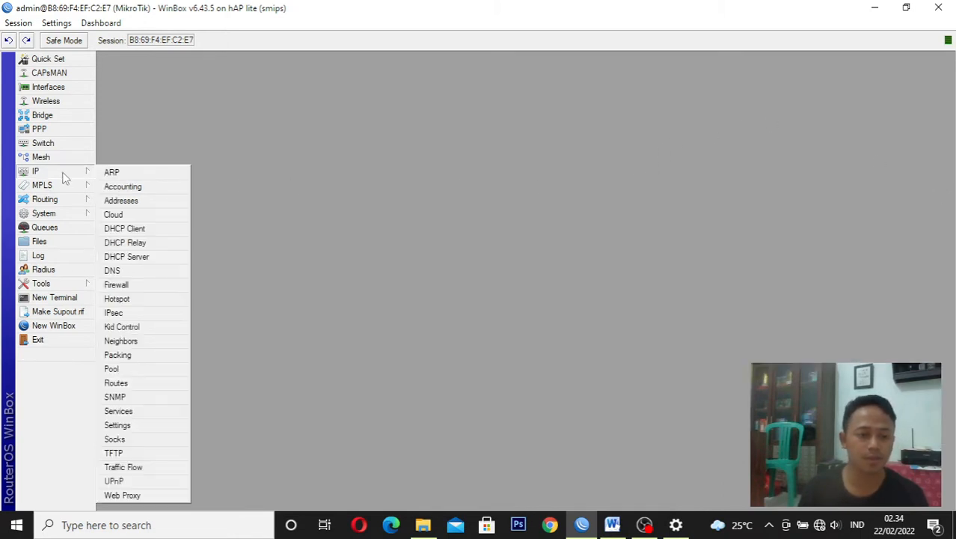
pyautogui.click(152, 201)
pyautogui.click(419, 185)
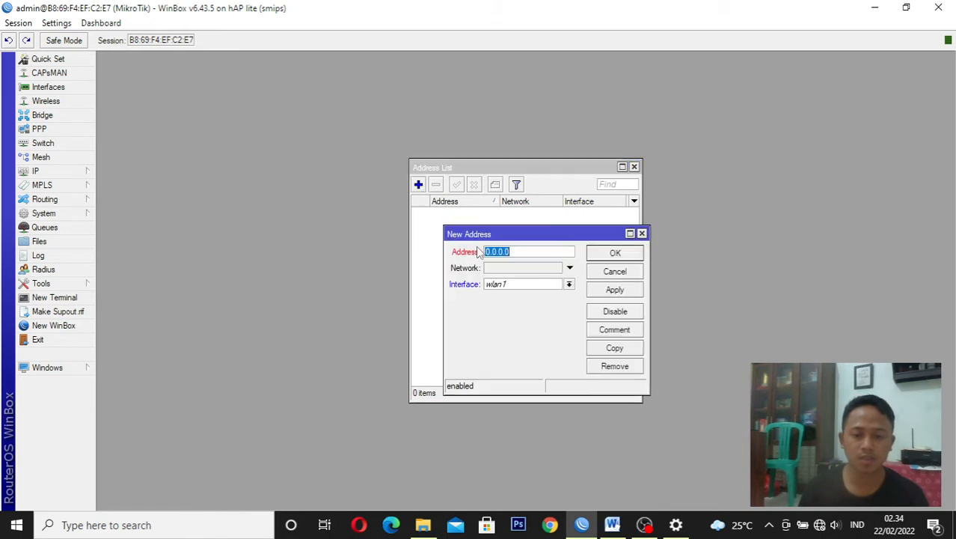
pyautogui.moveTo(512, 236); pyautogui.dragTo(506, 235)
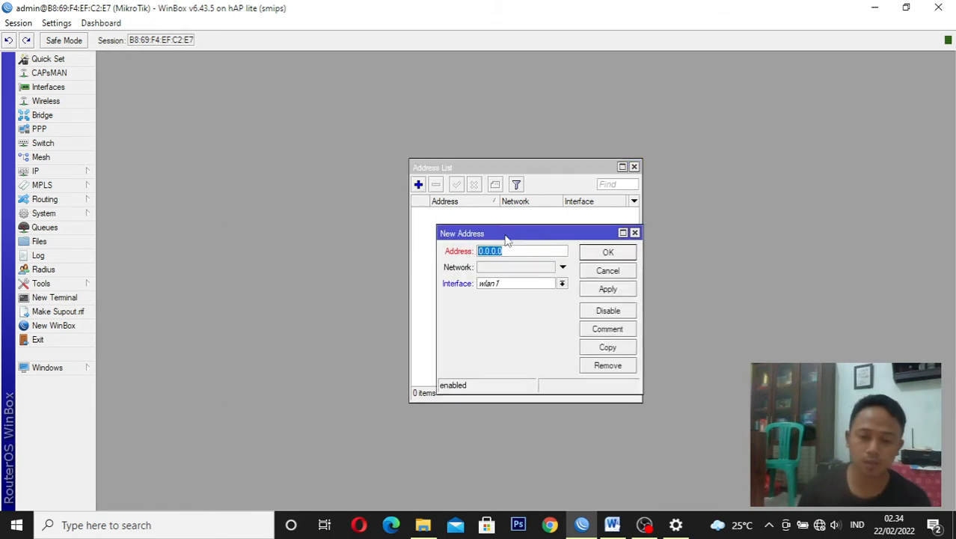
pyautogui.write('19')
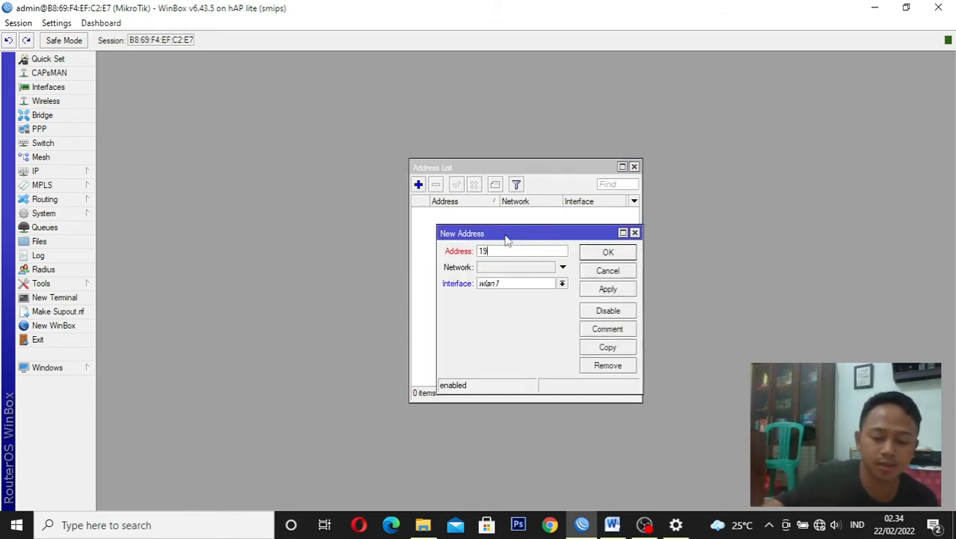
pyautogui.write('2')
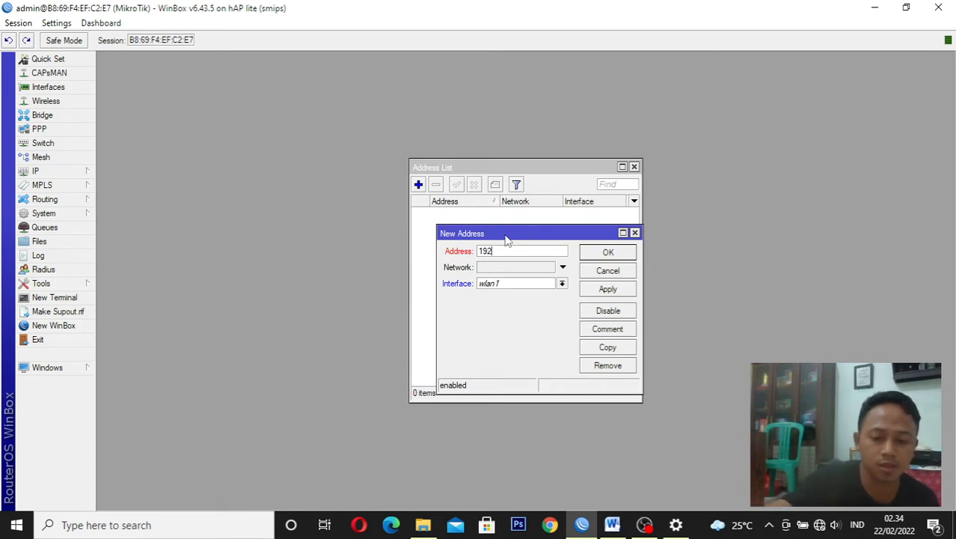
pyautogui.write('.1')
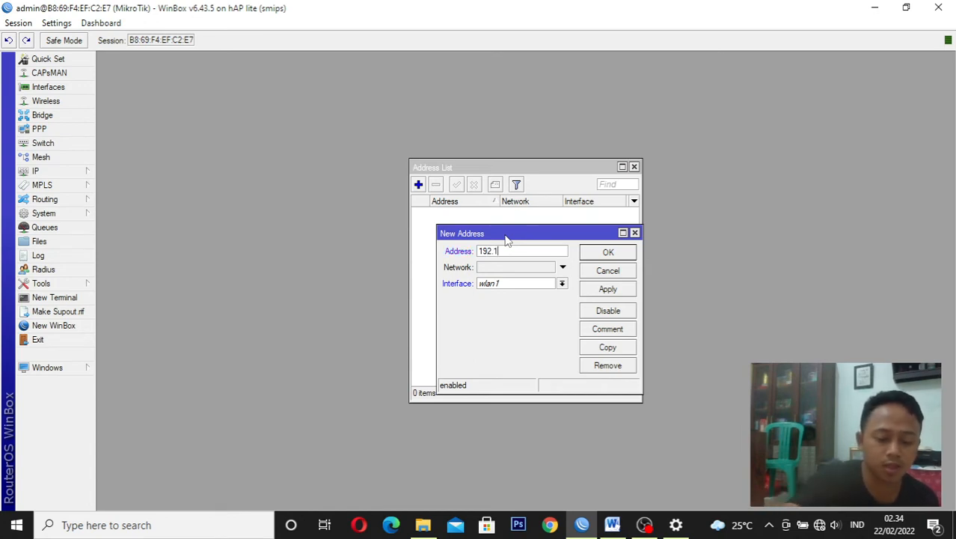
pyautogui.write('6')
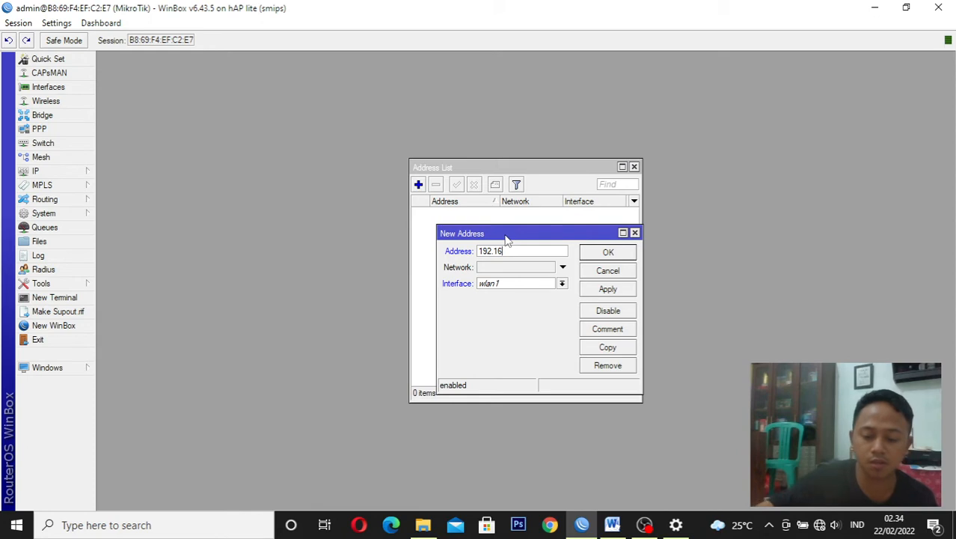
pyautogui.write('8')
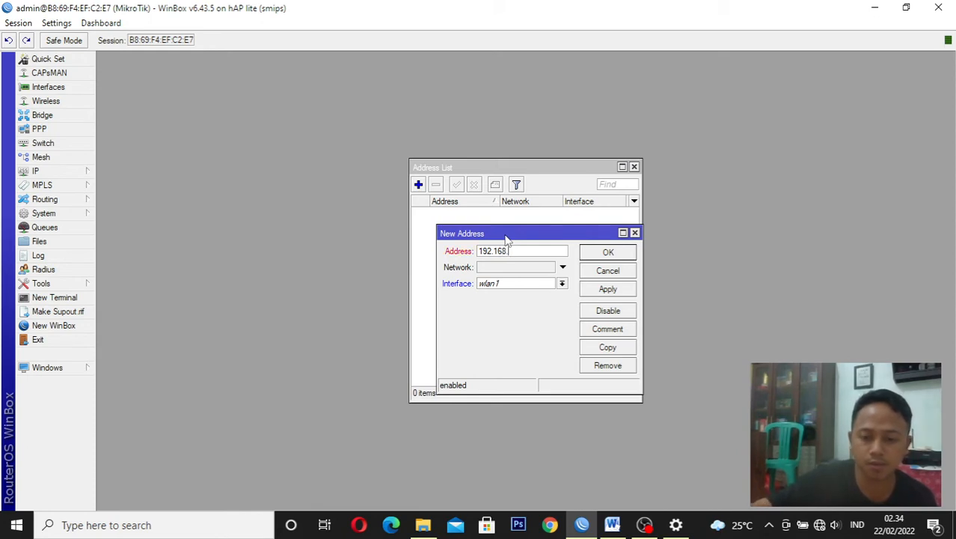
pyautogui.write('.3')
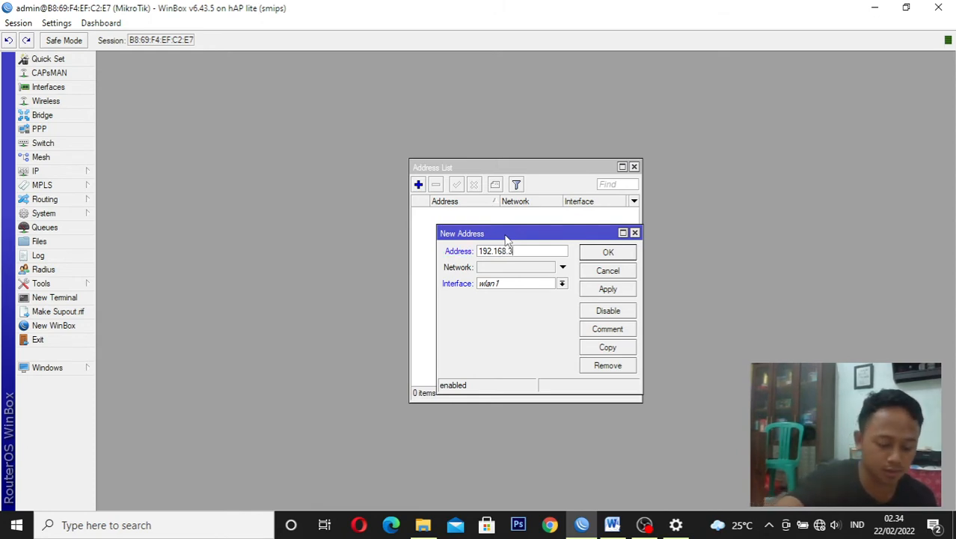
pyautogui.write('.6')
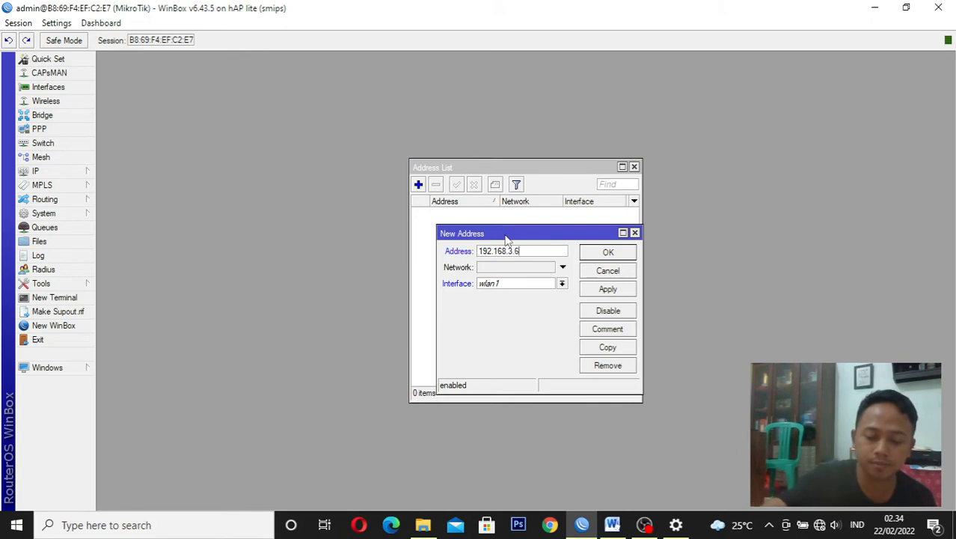
pyautogui.write('/')
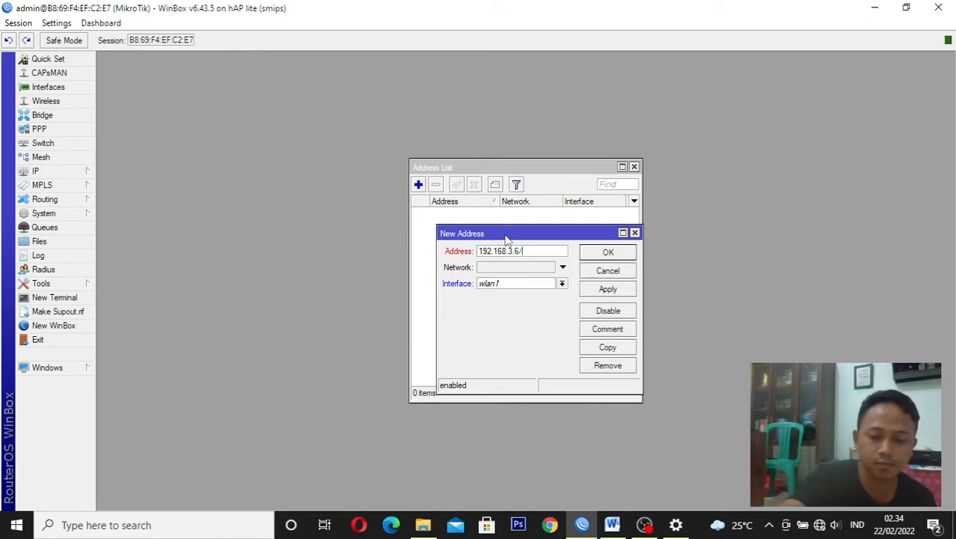
pyautogui.write('24')
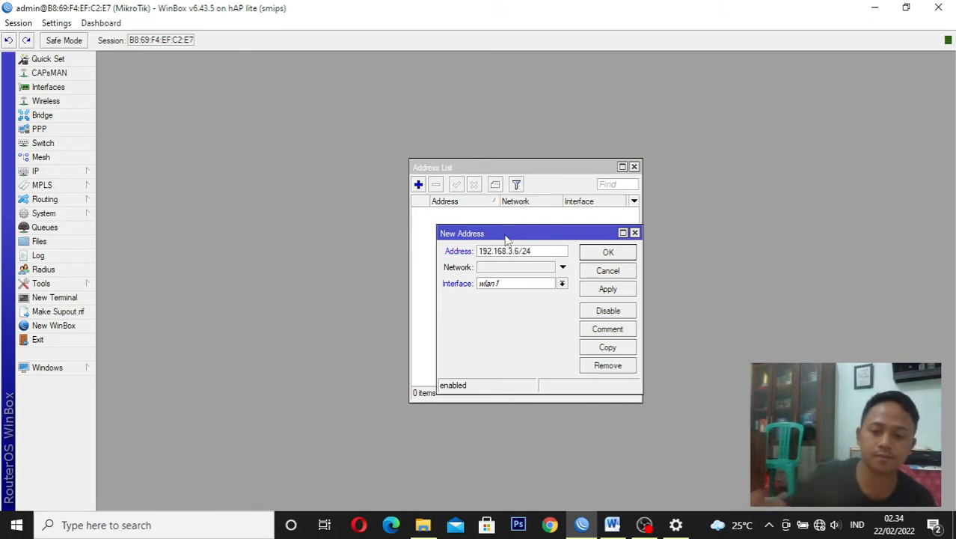
pyautogui.click(507, 283)
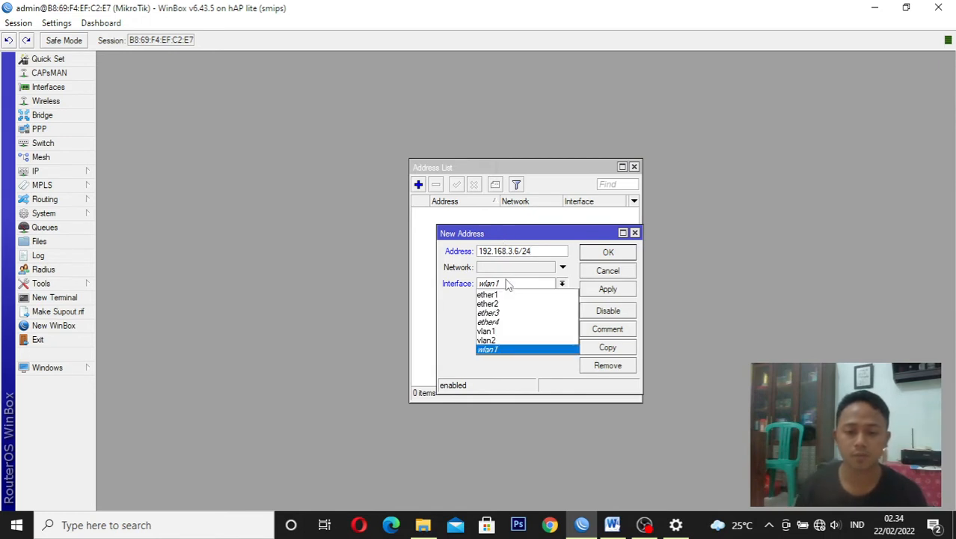
pyautogui.click(515, 297)
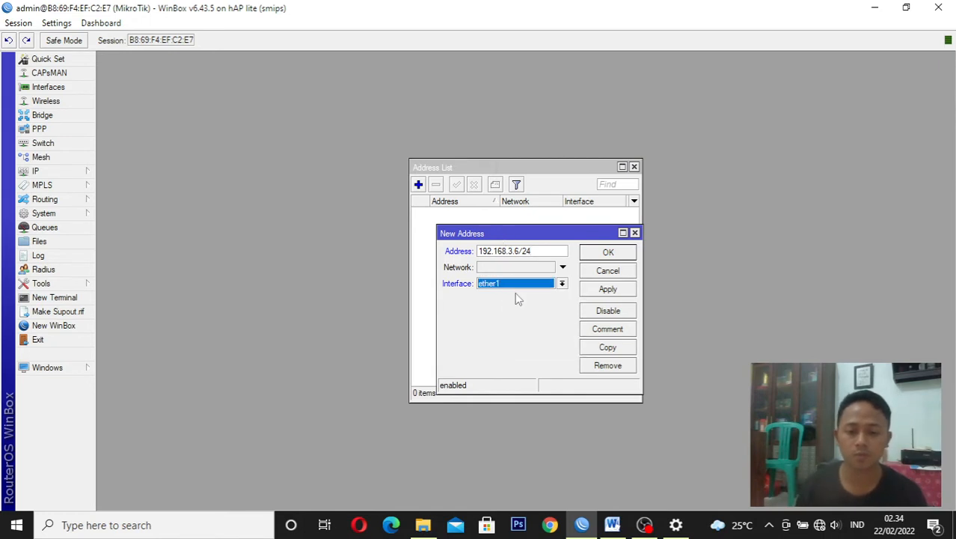
pyautogui.click(602, 290)
pyautogui.click(608, 253)
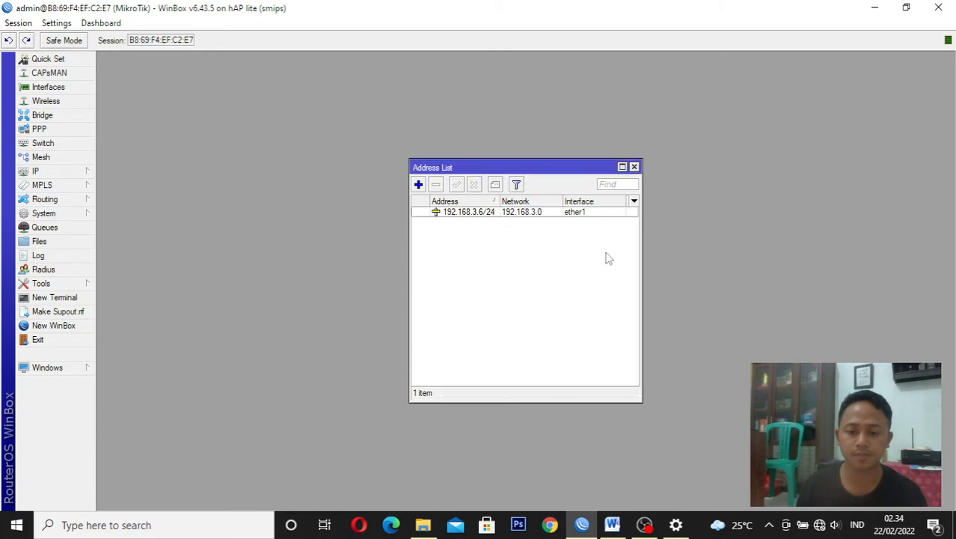
# Start a new address entry, check the VLAN IP requirements in the Word task sheet, and return to WinBox
pyautogui.click(421, 187)
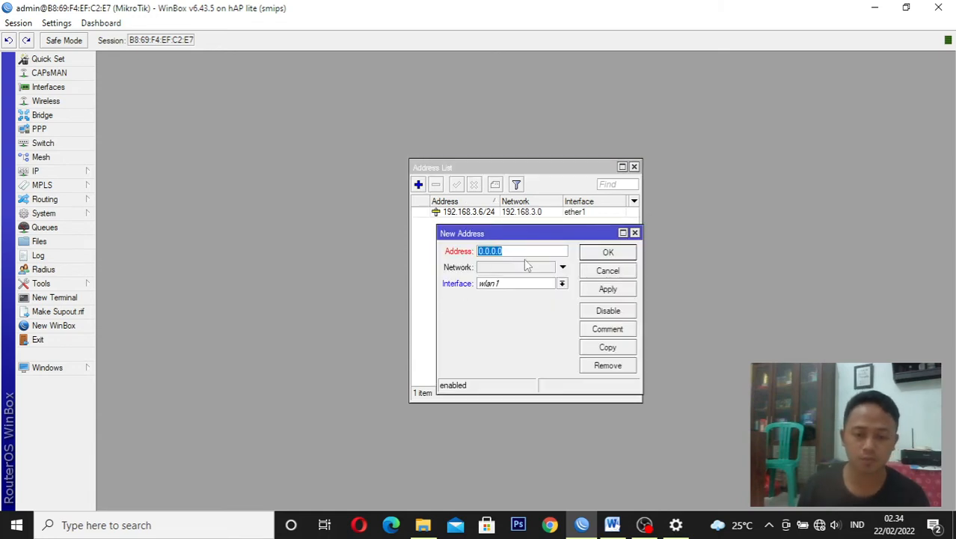
pyautogui.click(612, 524)
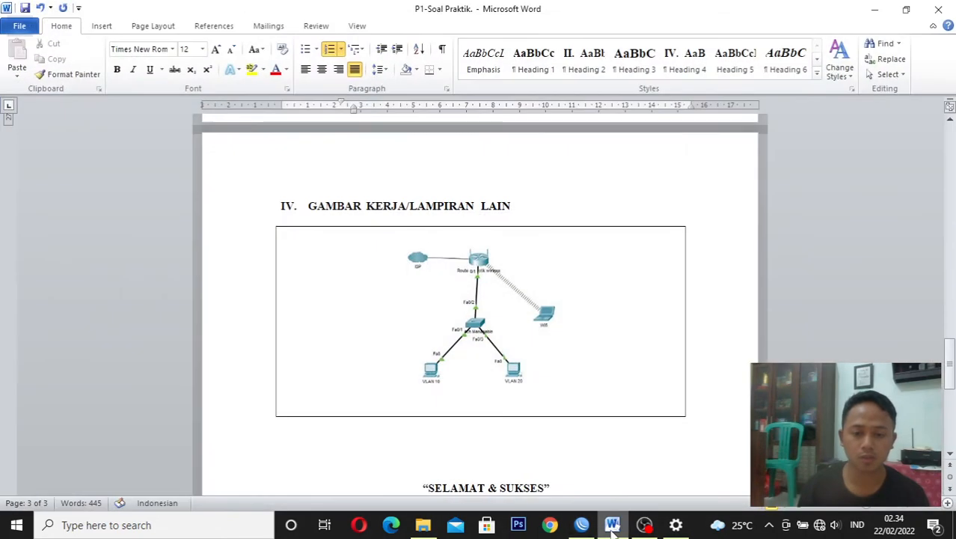
pyautogui.moveTo(944, 368); pyautogui.dragTo(954, 295)
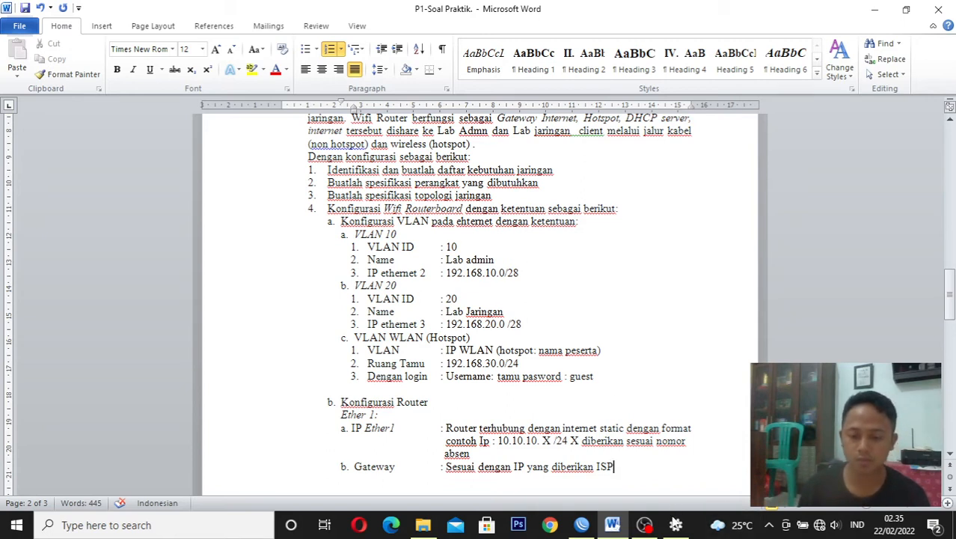
pyautogui.click(613, 527)
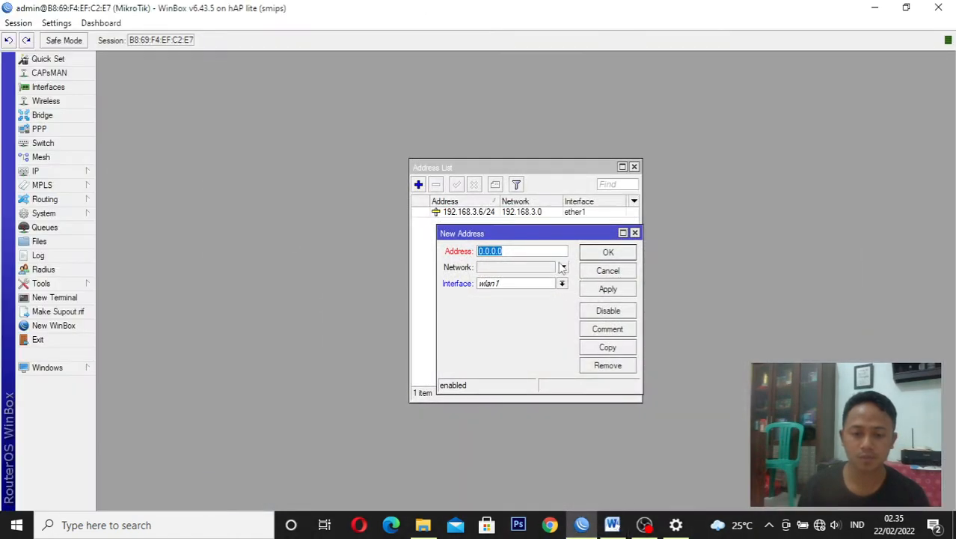
# Set the new entry's address to 192.168.10.1/24 on interface vlan1 and save it
pyautogui.write('1')
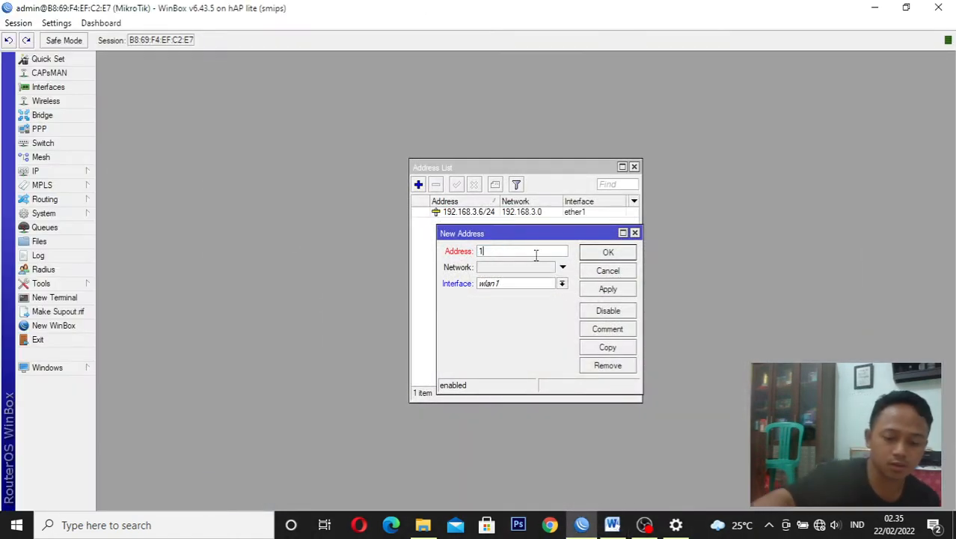
pyautogui.write('92')
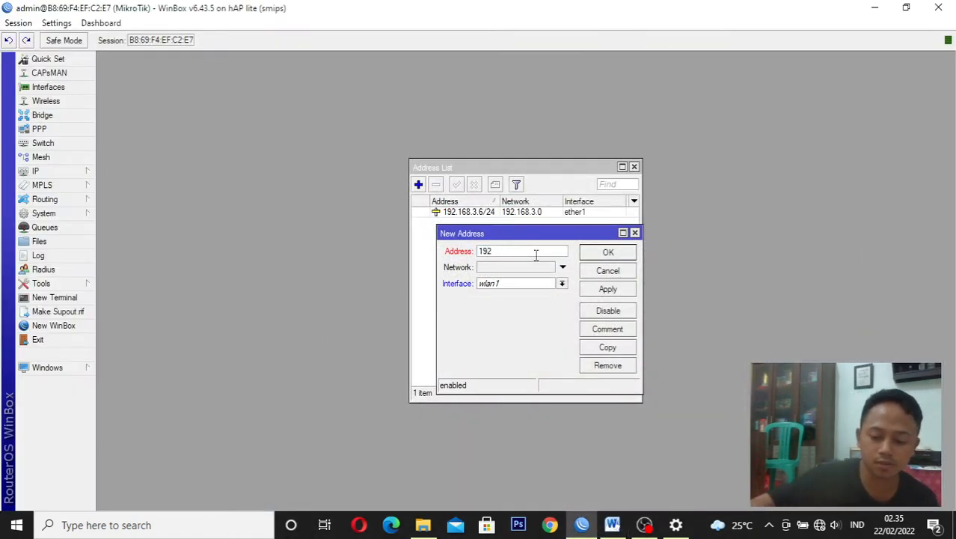
pyautogui.write('.16')
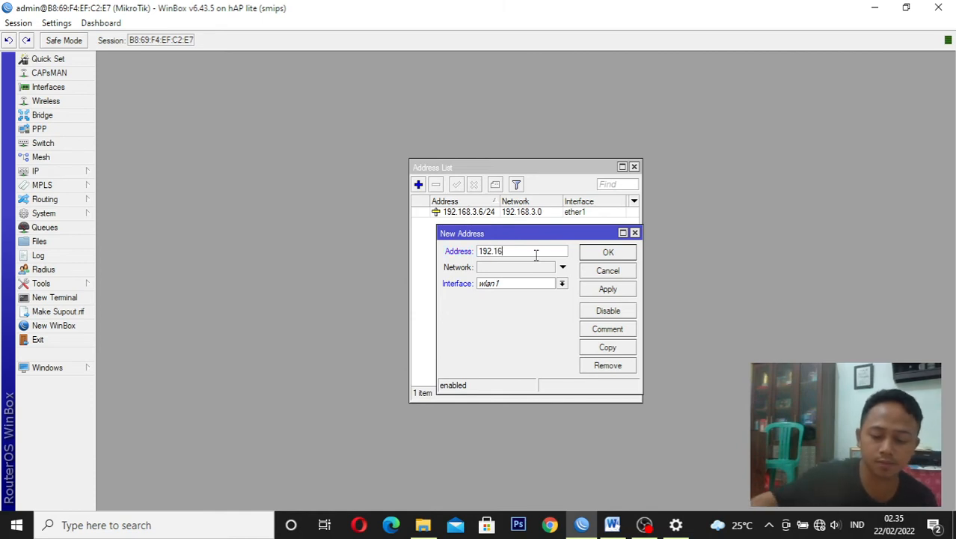
pyautogui.write('8')
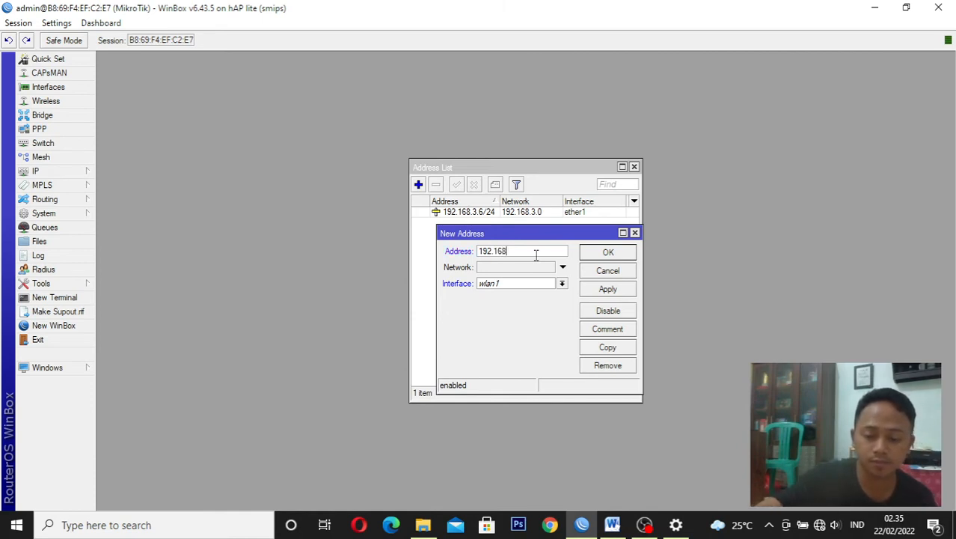
pyautogui.write('.')
pyautogui.write('1')
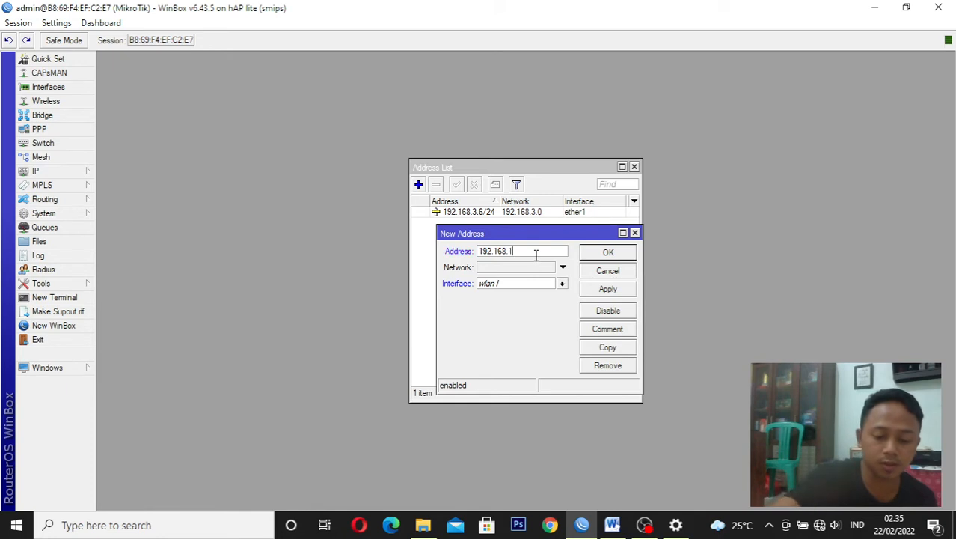
pyautogui.write('0.')
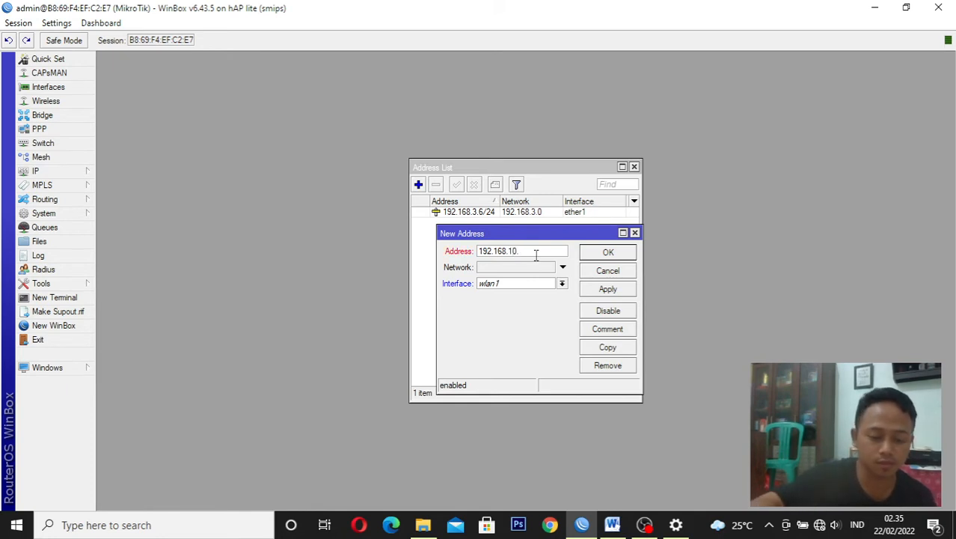
pyautogui.write('1/')
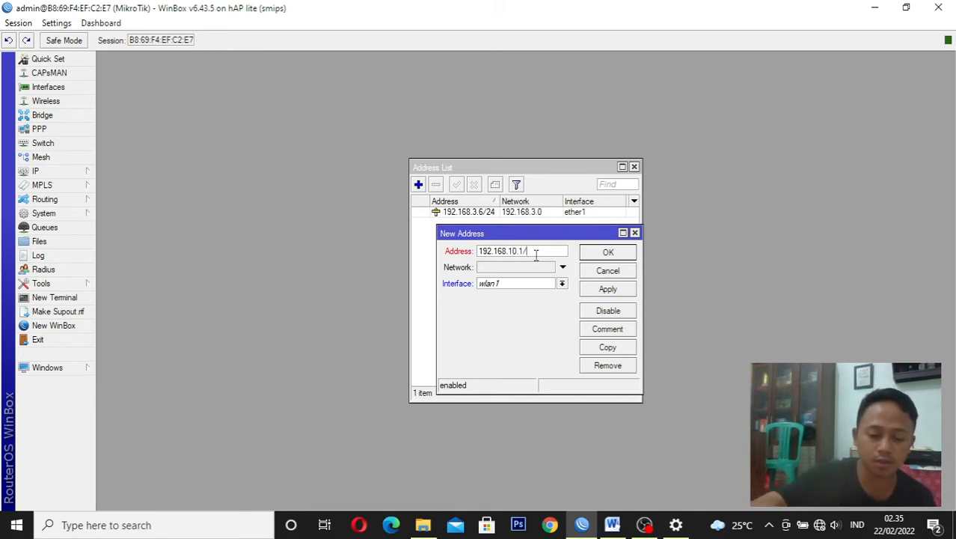
pyautogui.write('24')
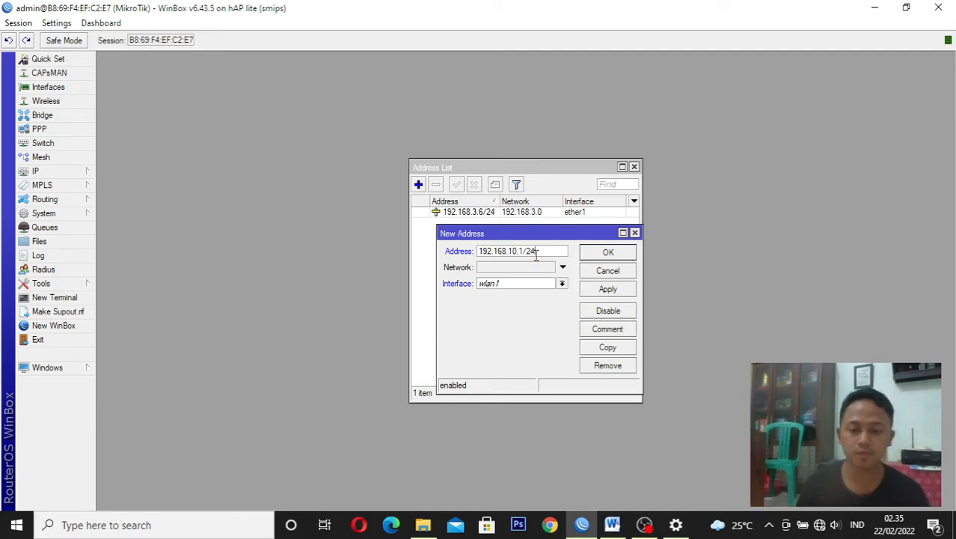
pyautogui.click(536, 284)
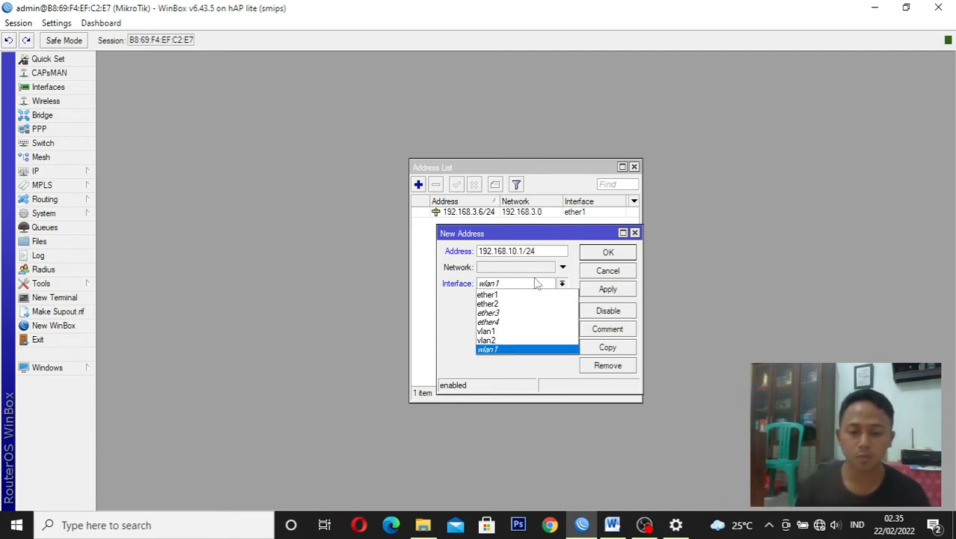
pyautogui.click(526, 331)
pyautogui.click(625, 291)
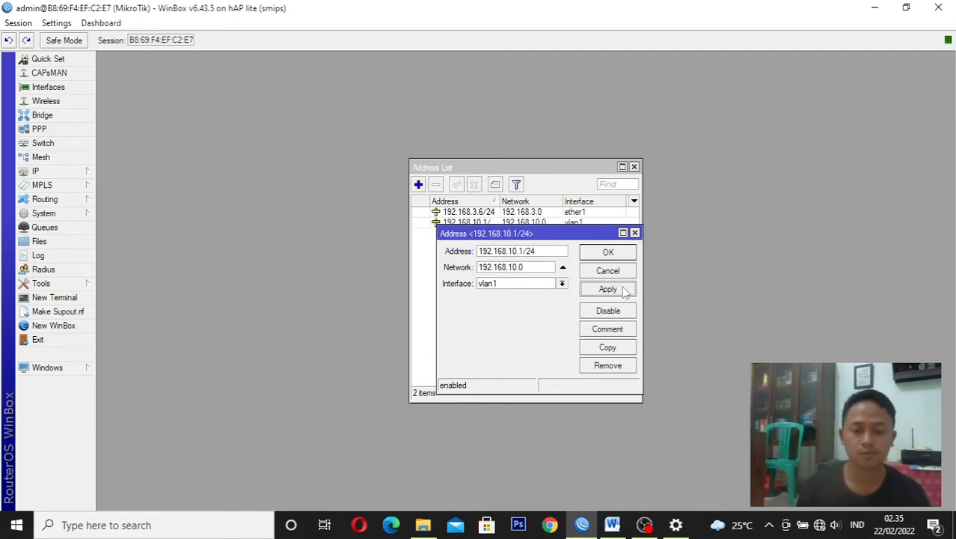
pyautogui.click(612, 255)
# Add the IP address 192.168.20.1/24 to interface vlan2 in the address list
pyautogui.click(420, 185)
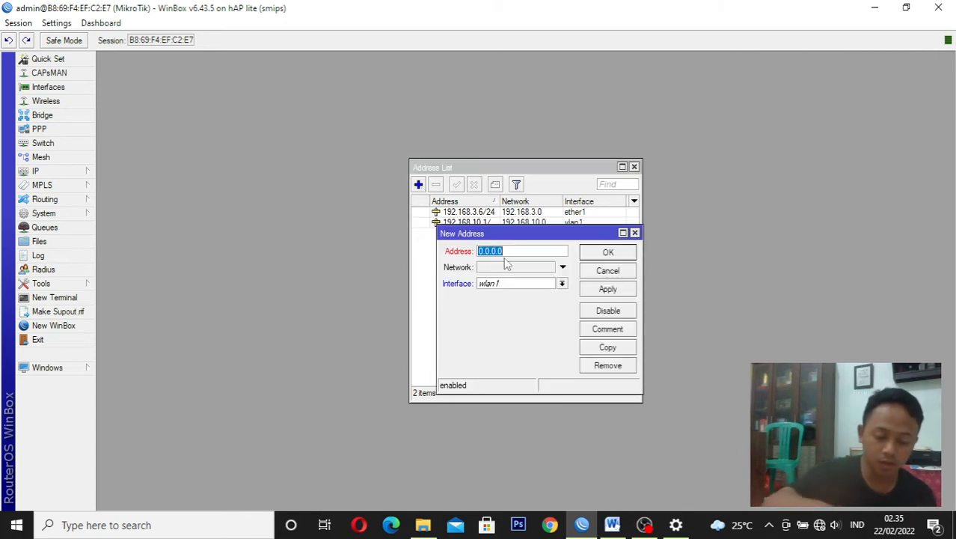
pyautogui.write('19')
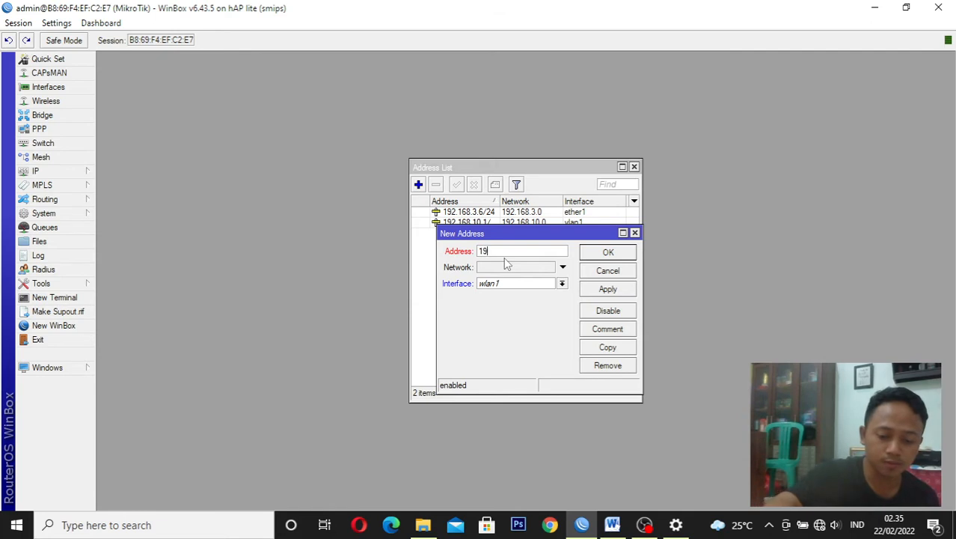
pyautogui.write('2.1')
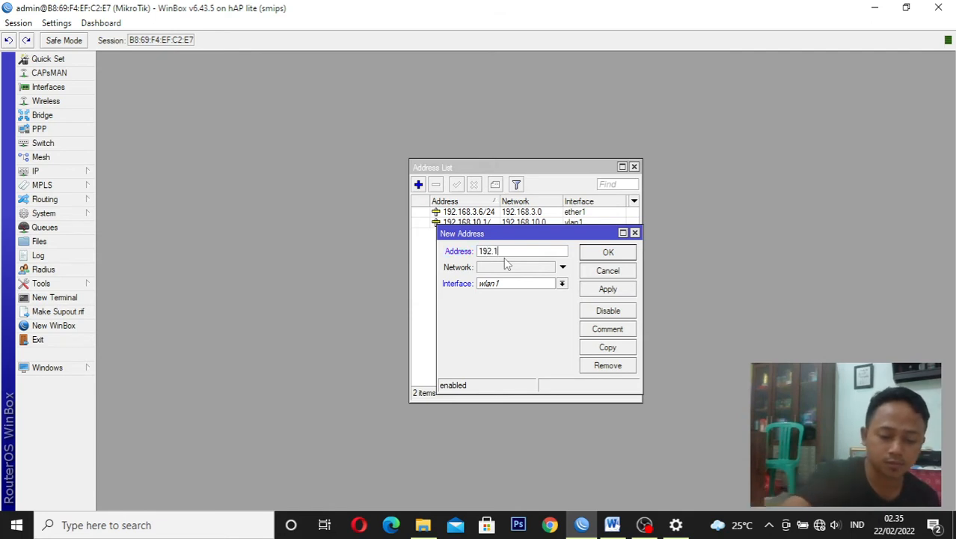
pyautogui.write('68')
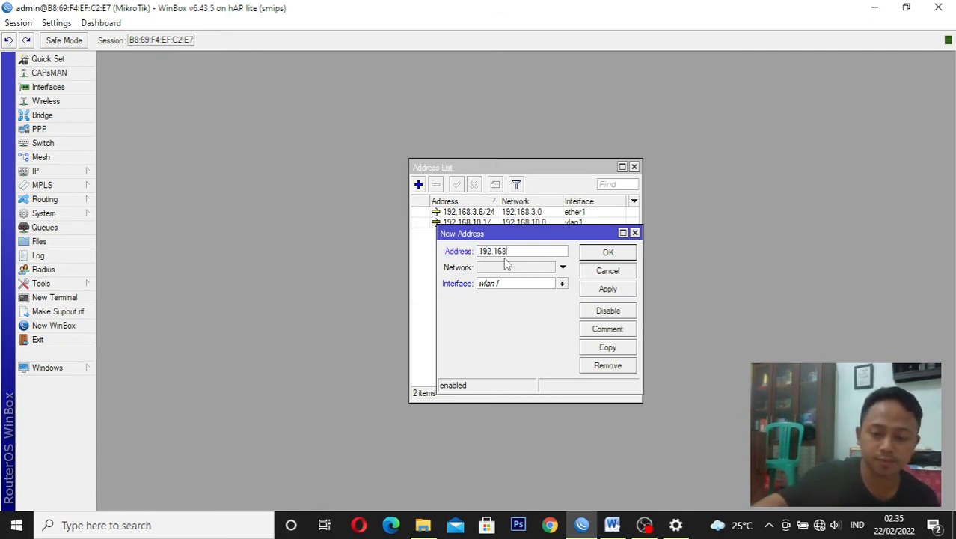
pyautogui.write('.20')
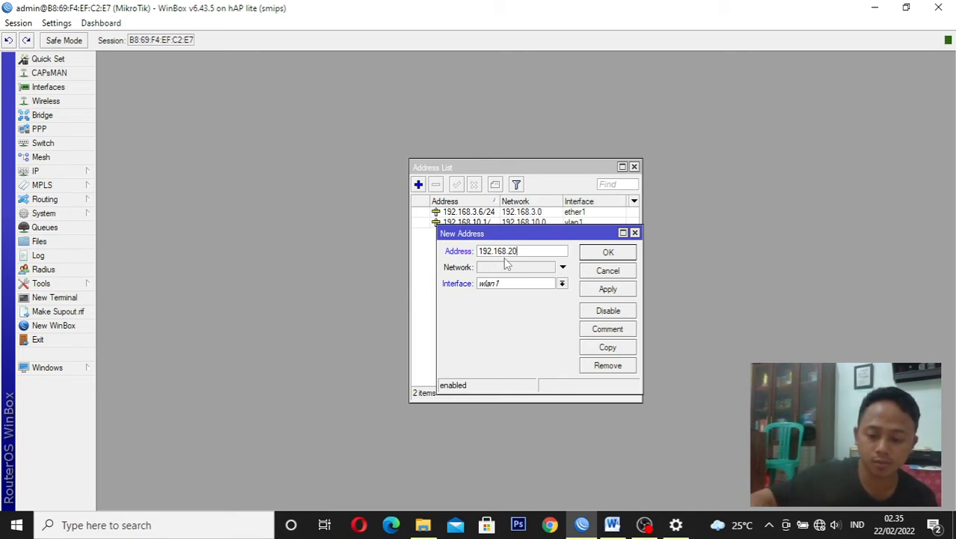
pyautogui.write('.')
pyautogui.write('1')
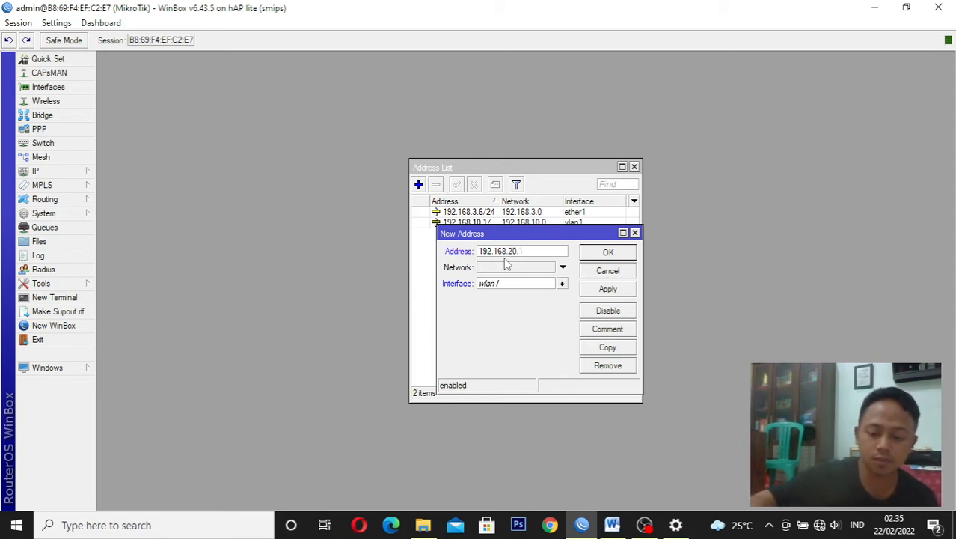
pyautogui.write('/24')
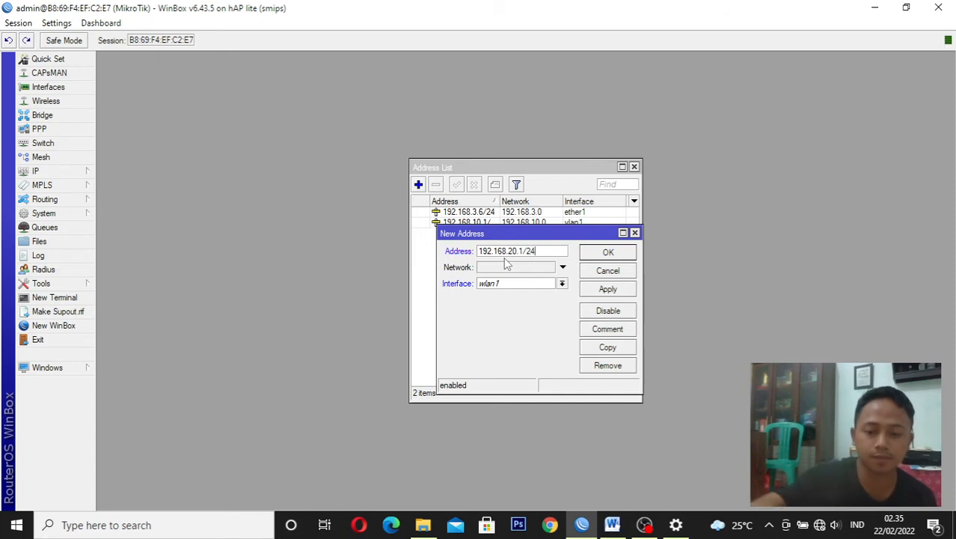
pyautogui.click(512, 285)
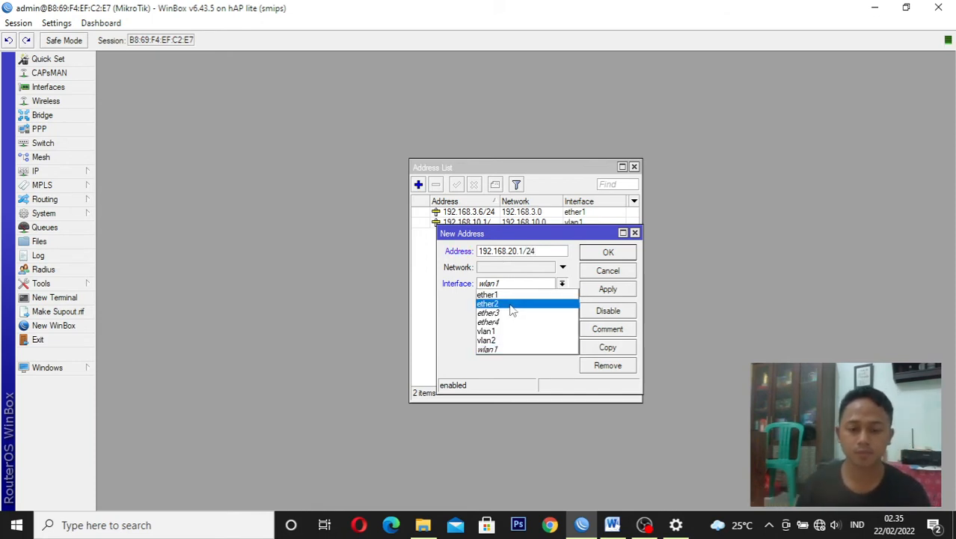
pyautogui.click(508, 341)
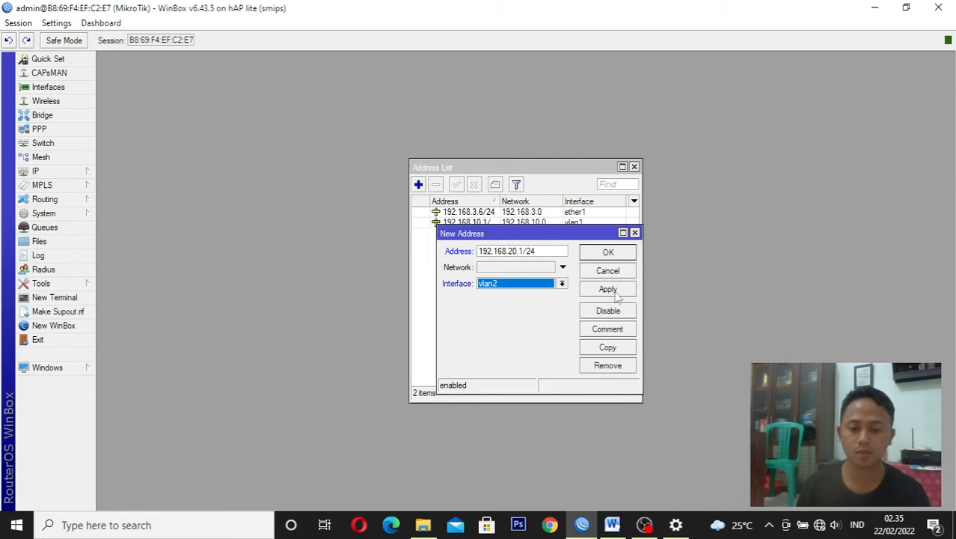
pyautogui.click(612, 290)
pyautogui.click(609, 254)
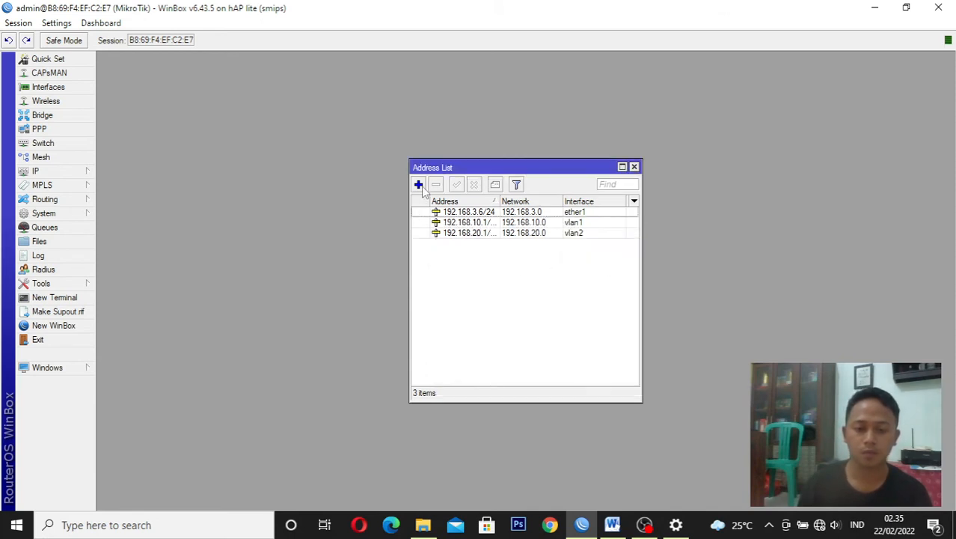
# Start another address entry for interface wlan1 and set its address to 192.168.30.1/24
pyautogui.click(419, 184)
pyautogui.moveTo(470, 238); pyautogui.dragTo(473, 267)
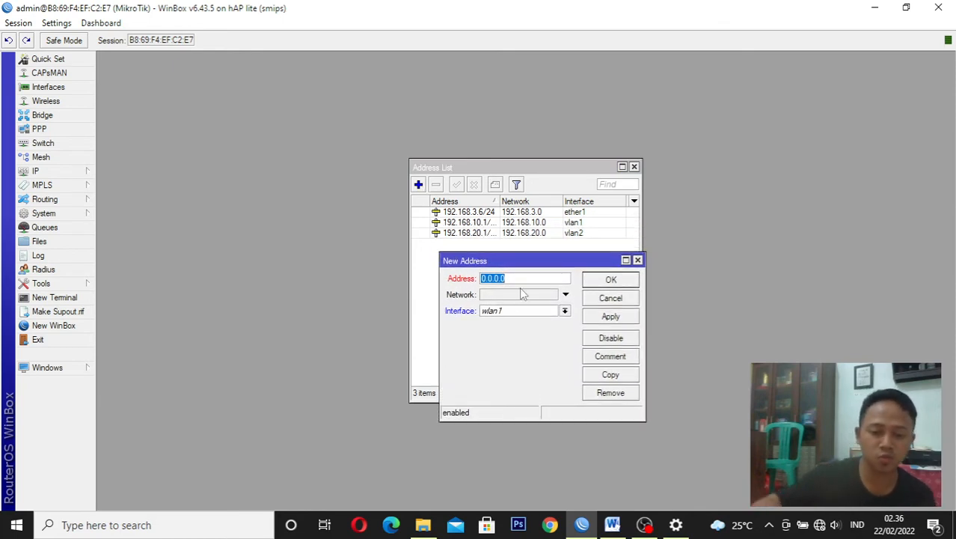
pyautogui.write('19')
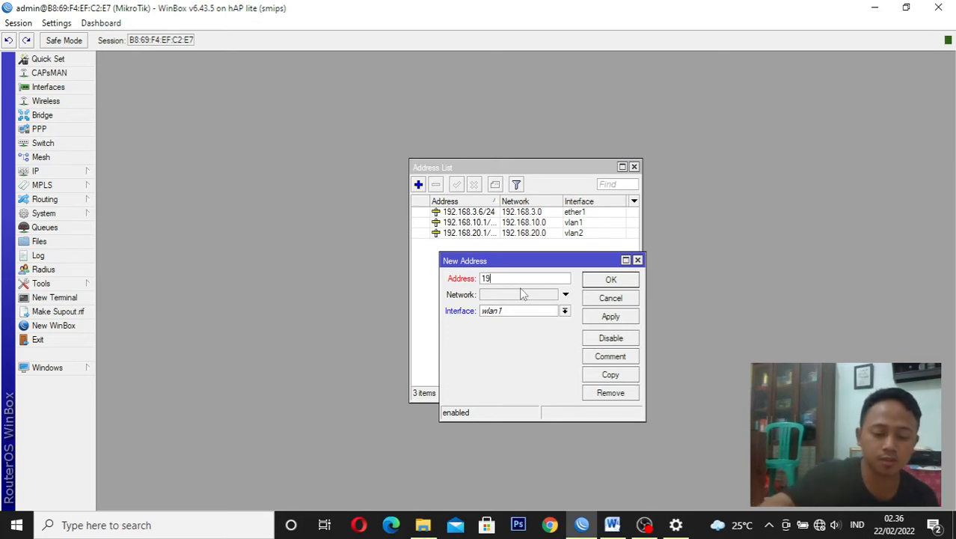
pyautogui.write('2.')
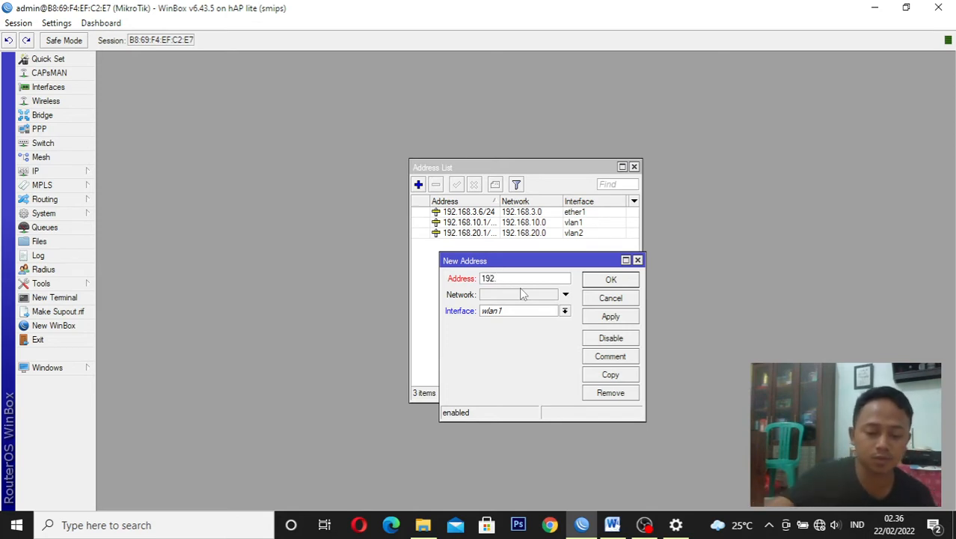
pyautogui.write('168.3')
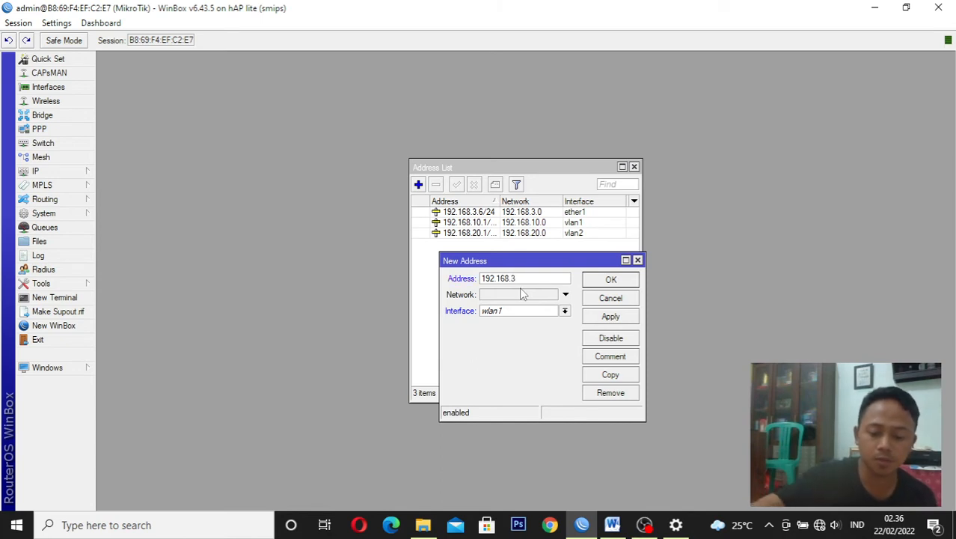
pyautogui.write('0.1')
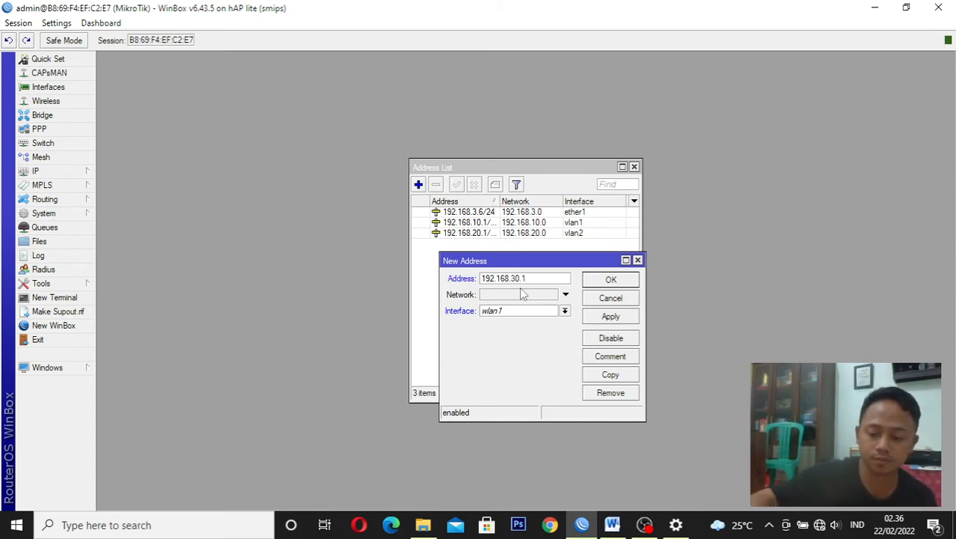
pyautogui.write('/2')
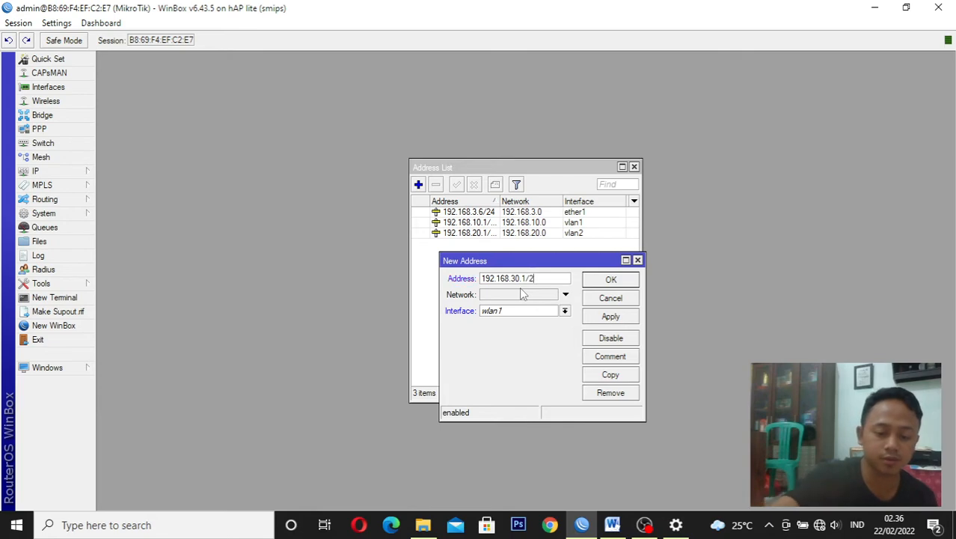
pyautogui.write('4')
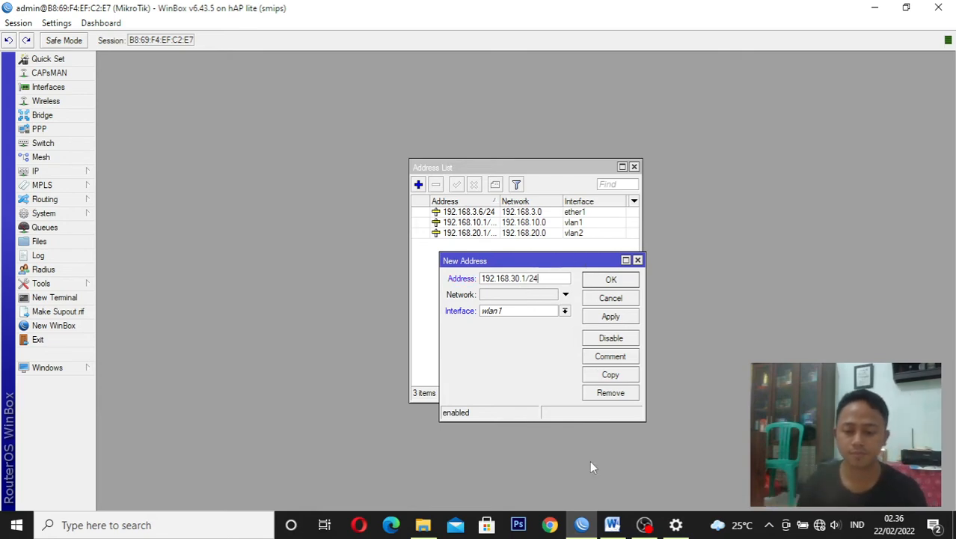
# Check the Ruang Tamu hotspot IP in the Word task sheet, then return to WinBox and save the wlan1 address
pyautogui.click(610, 526)
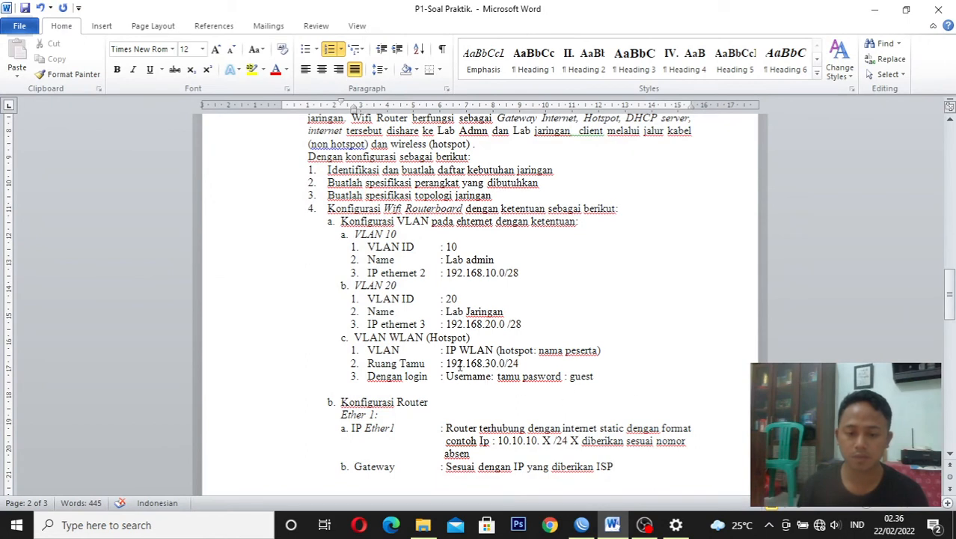
pyautogui.moveTo(448, 364); pyautogui.dragTo(516, 363)
pyautogui.click(603, 365)
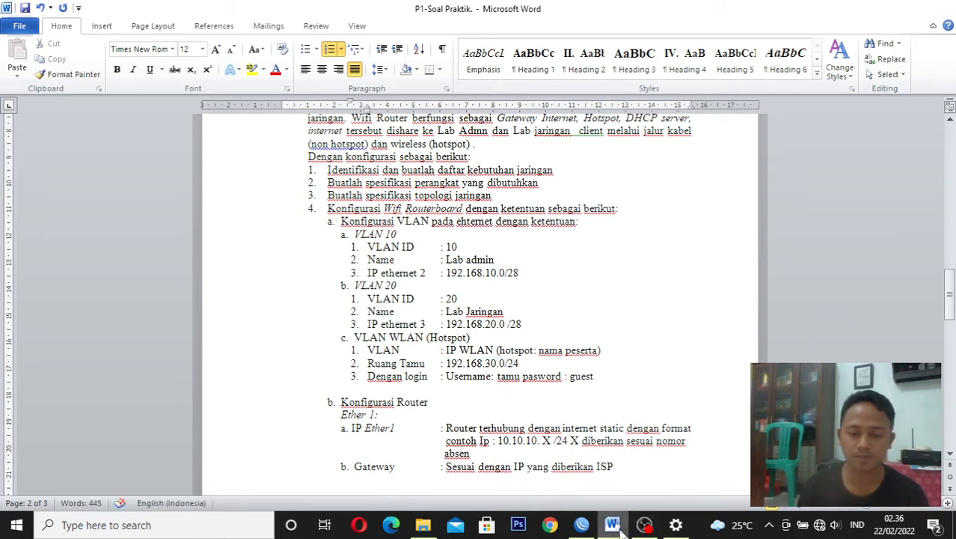
pyautogui.click(581, 524)
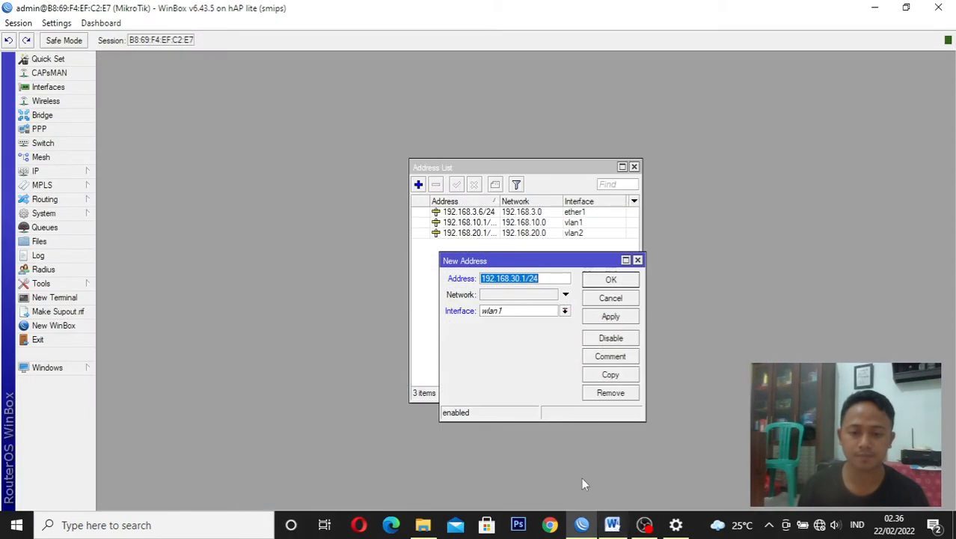
pyautogui.click(611, 317)
pyautogui.click(611, 280)
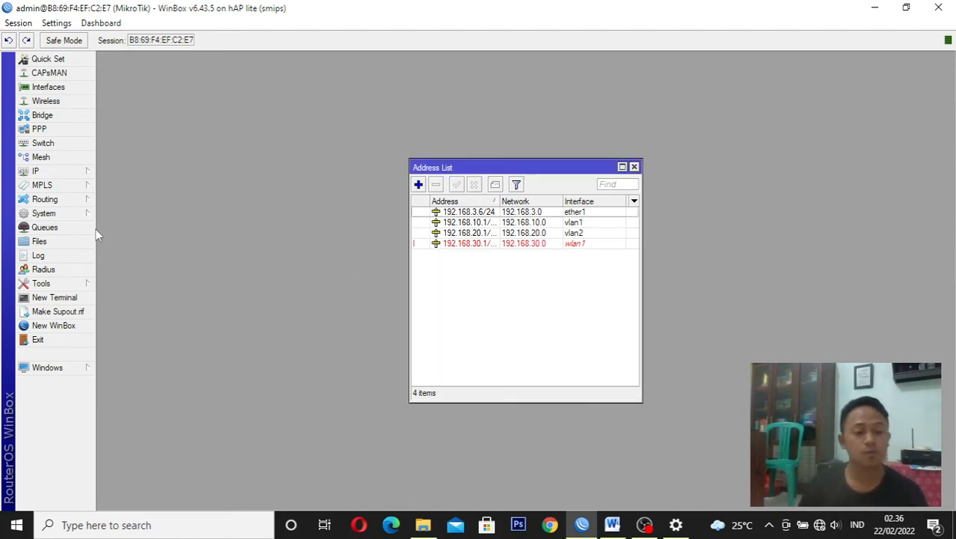
# Enable the wlan1 wireless interface and set its mode to ap bridge
pyautogui.click(80, 101)
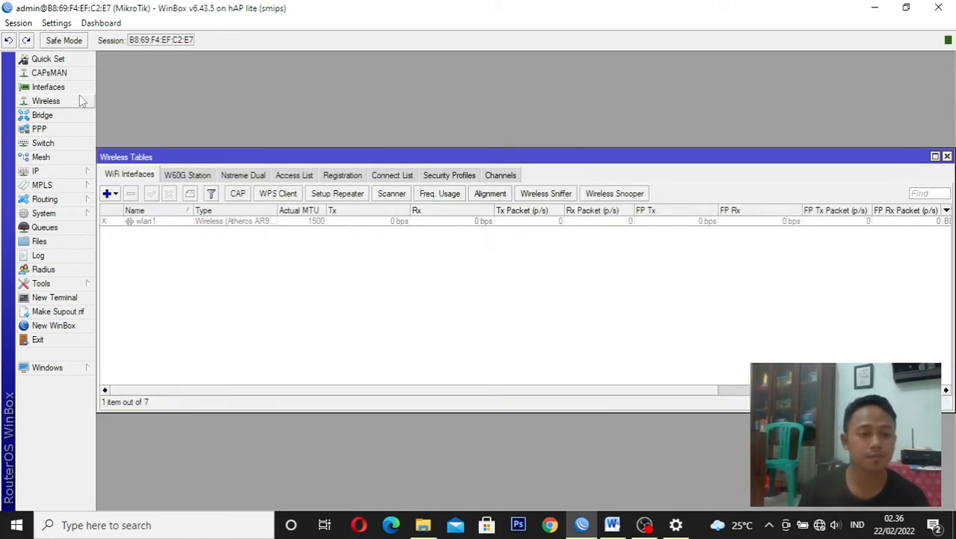
pyautogui.click(147, 223)
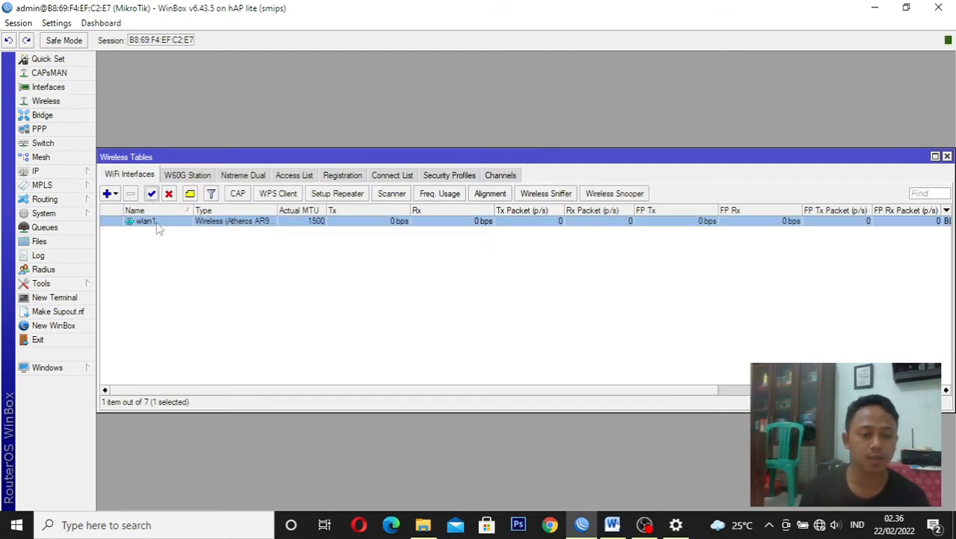
pyautogui.doubleClick(157, 222)
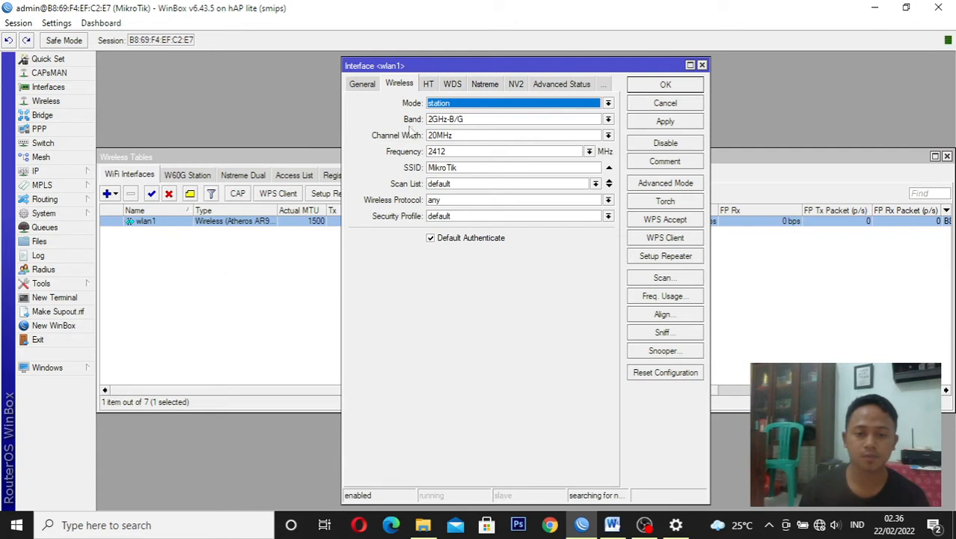
pyautogui.click(438, 105)
pyautogui.click(451, 128)
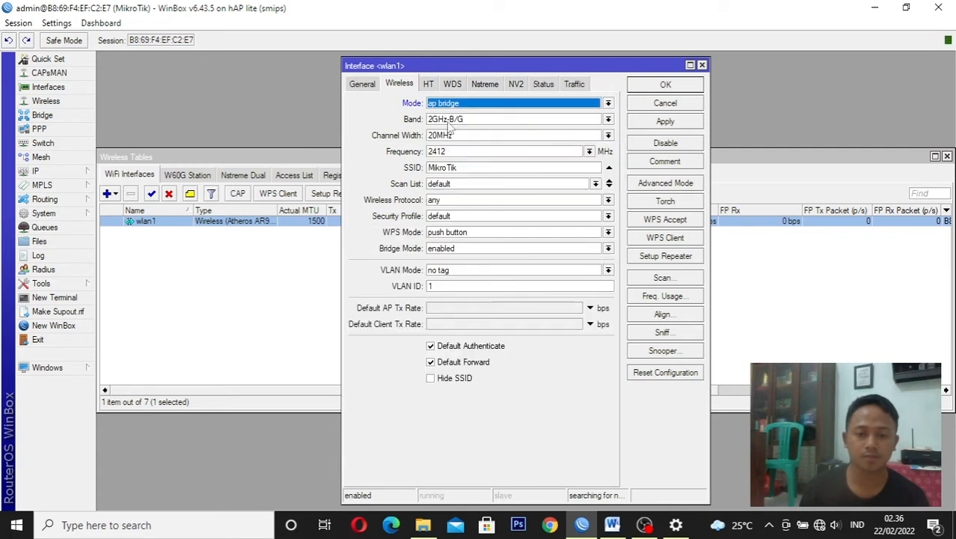
# Check the hotspot naming requirement for the SSID in the Word task sheet, then return to WinBox
pyautogui.click(475, 169)
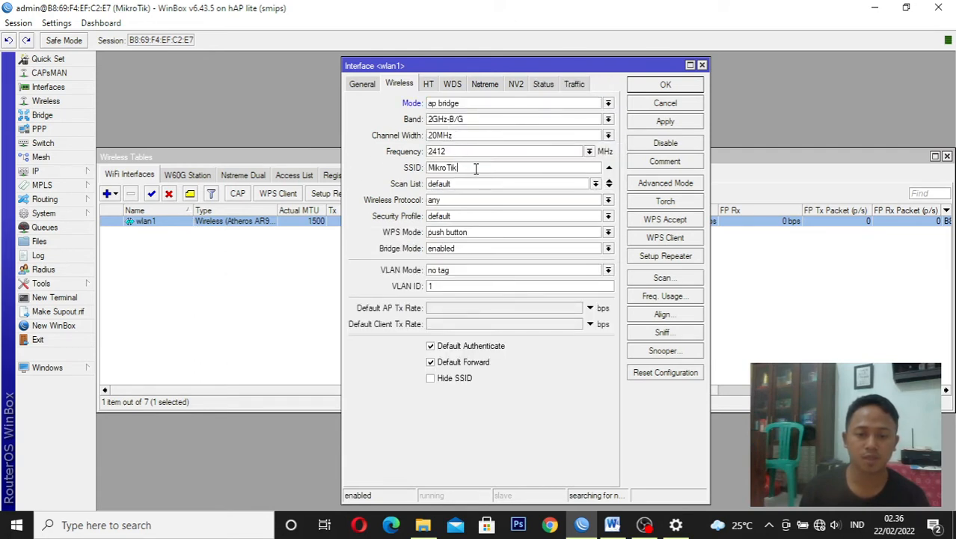
pyautogui.moveTo(475, 169); pyautogui.dragTo(424, 172)
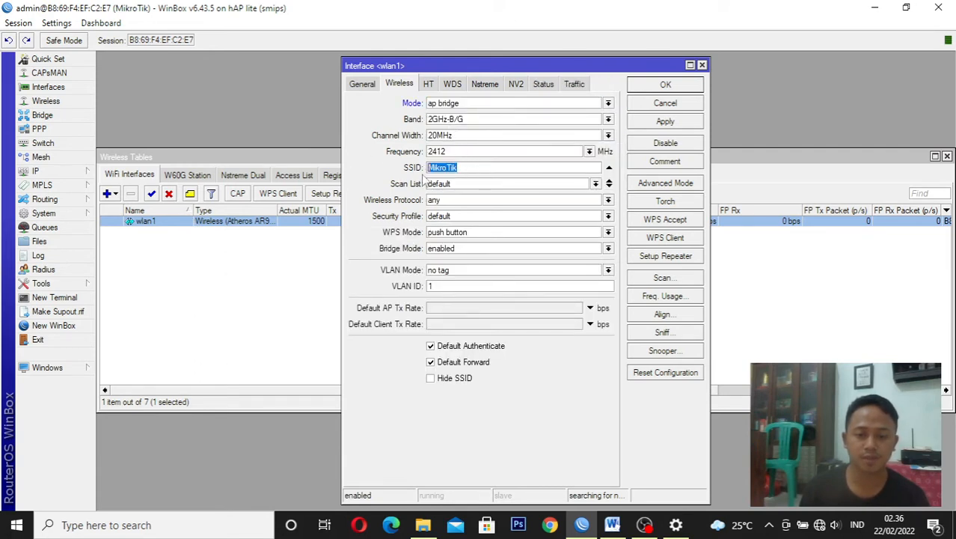
pyautogui.click(612, 524)
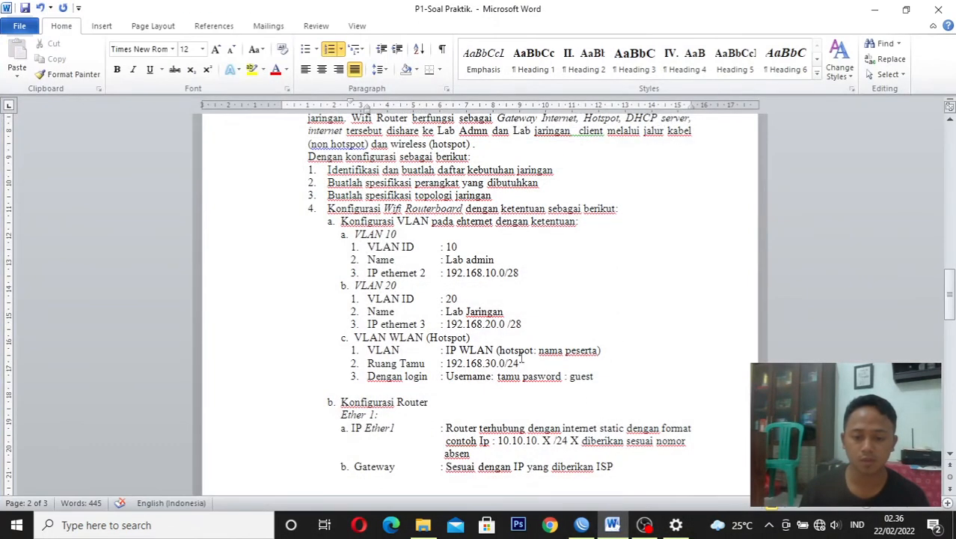
pyautogui.click(581, 525)
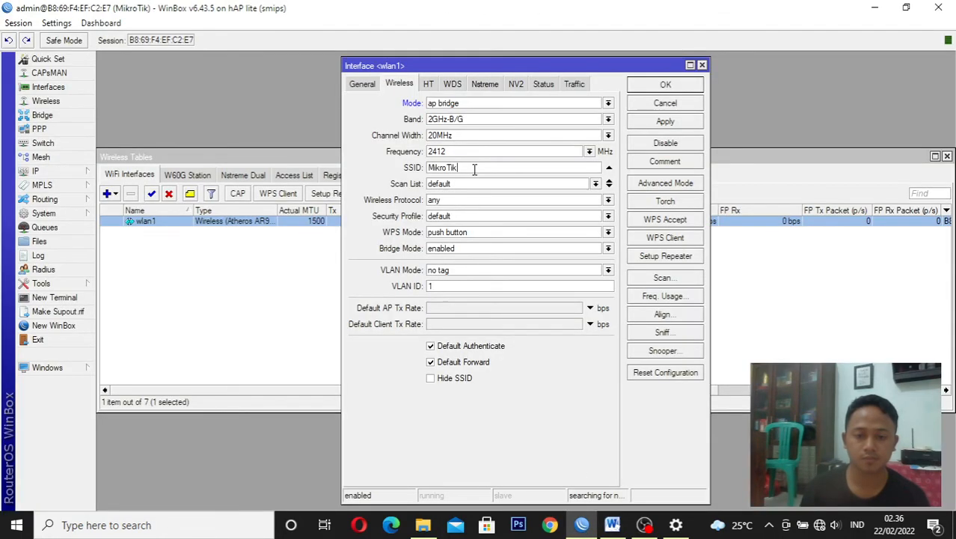
# Set wlan1's SSID to the participant's name, save the interface, and close the wireless and address lists
pyautogui.doubleClick(474, 168)
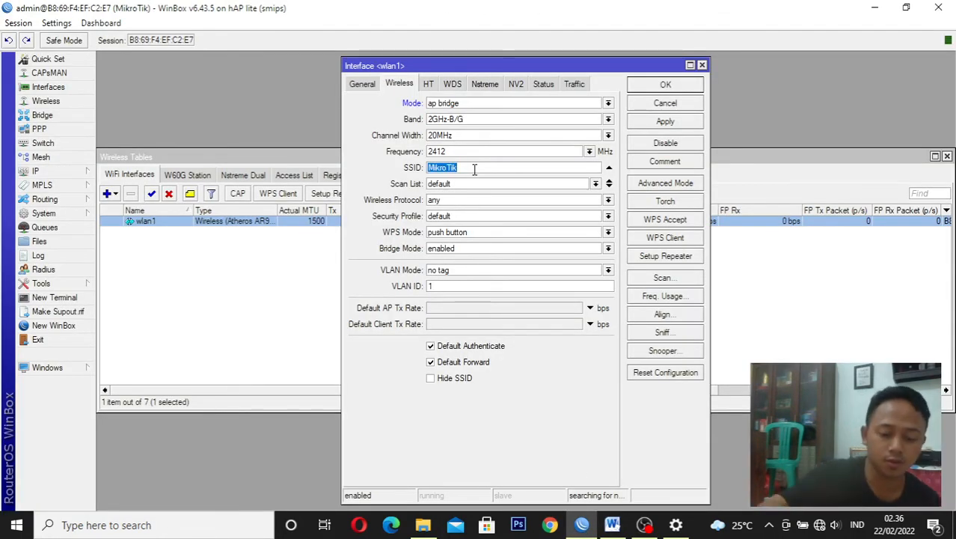
pyautogui.press('BackSpace')
pyautogui.press('BackSpace')
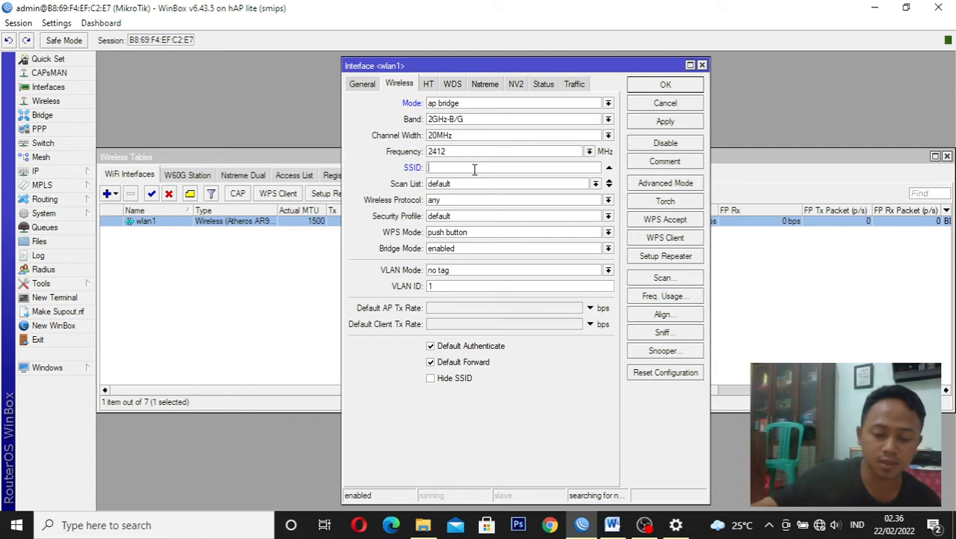
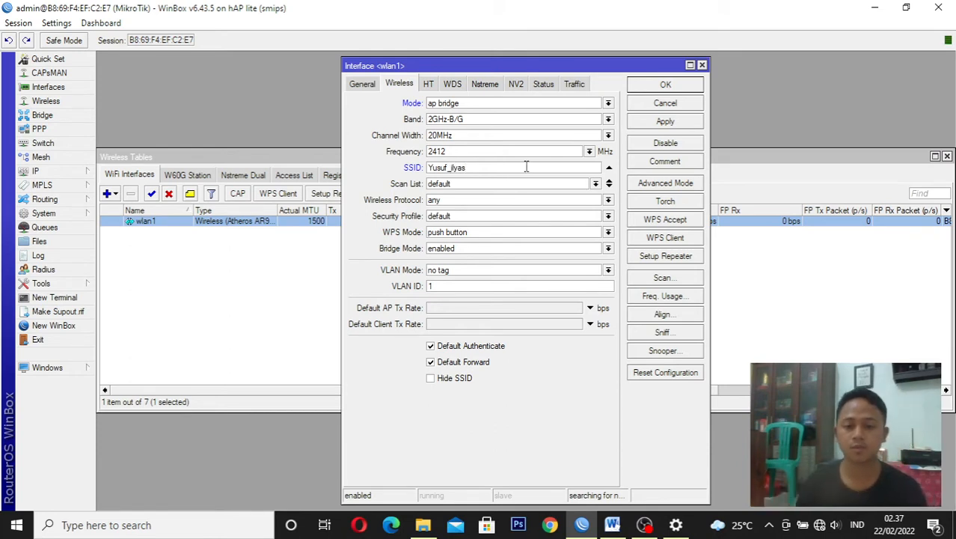
pyautogui.click(669, 122)
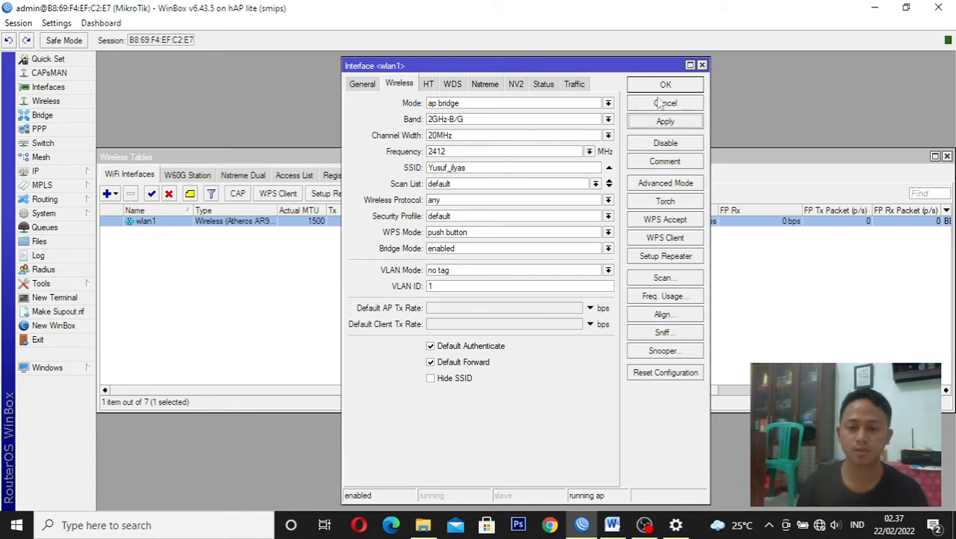
pyautogui.click(664, 87)
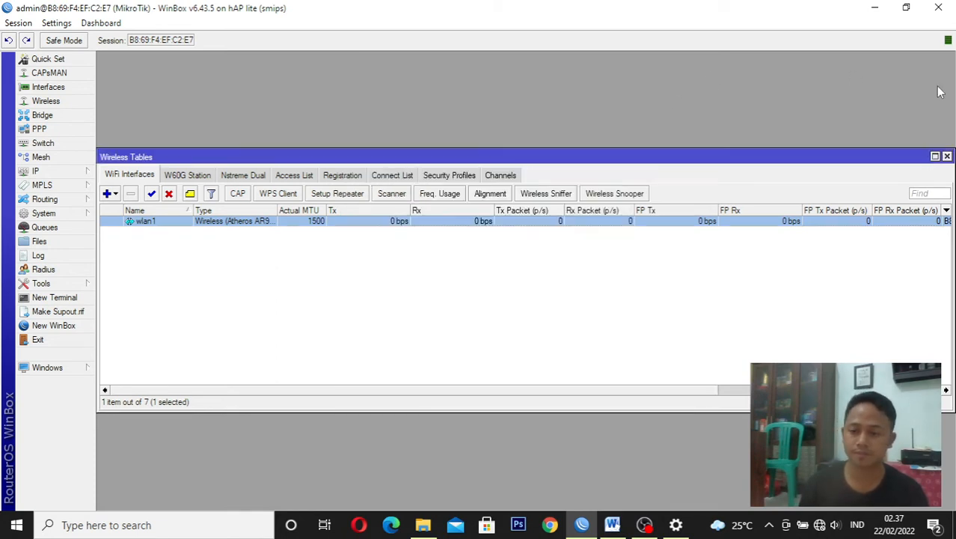
pyautogui.click(947, 156)
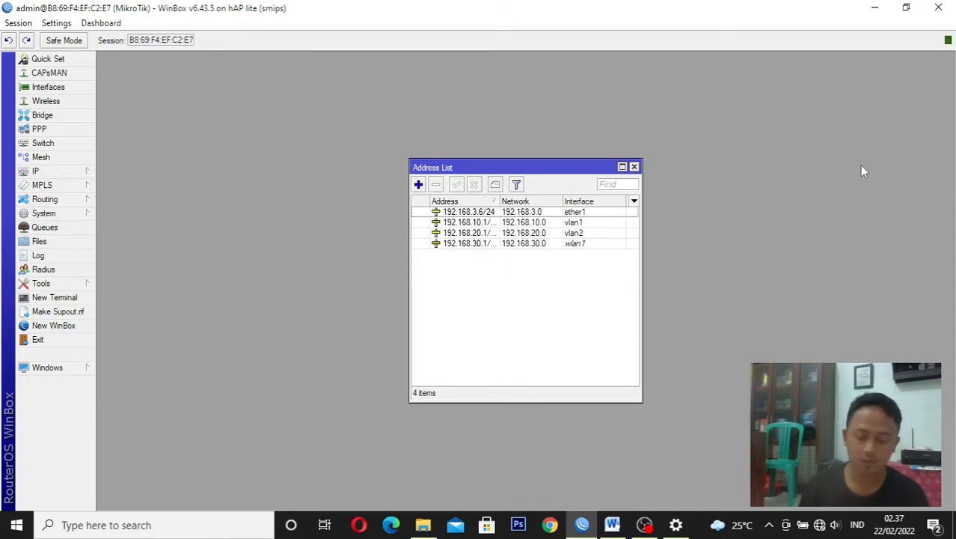
pyautogui.click(634, 167)
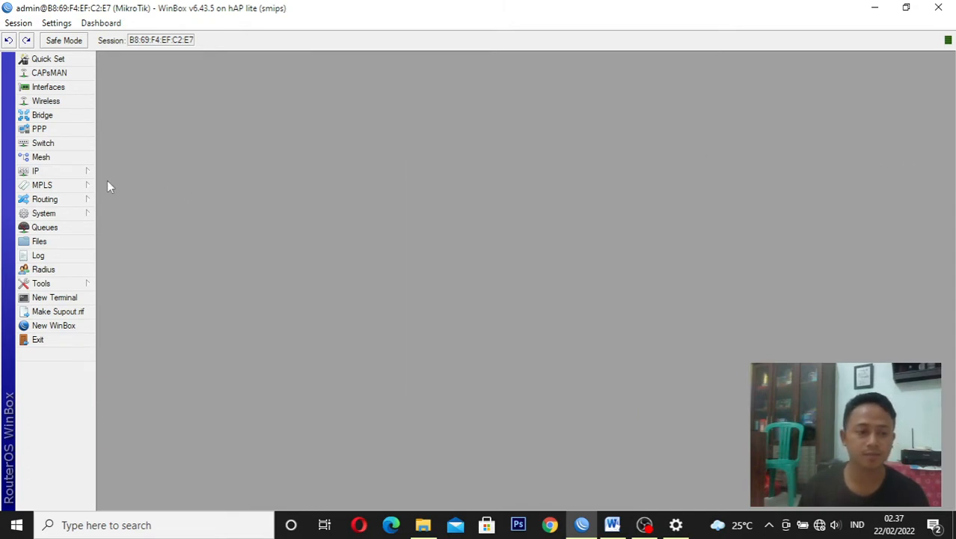
# Set the router's DNS server to 8.8.8.8, allow remote requests, and save the DNS settings
pyautogui.click(75, 171)
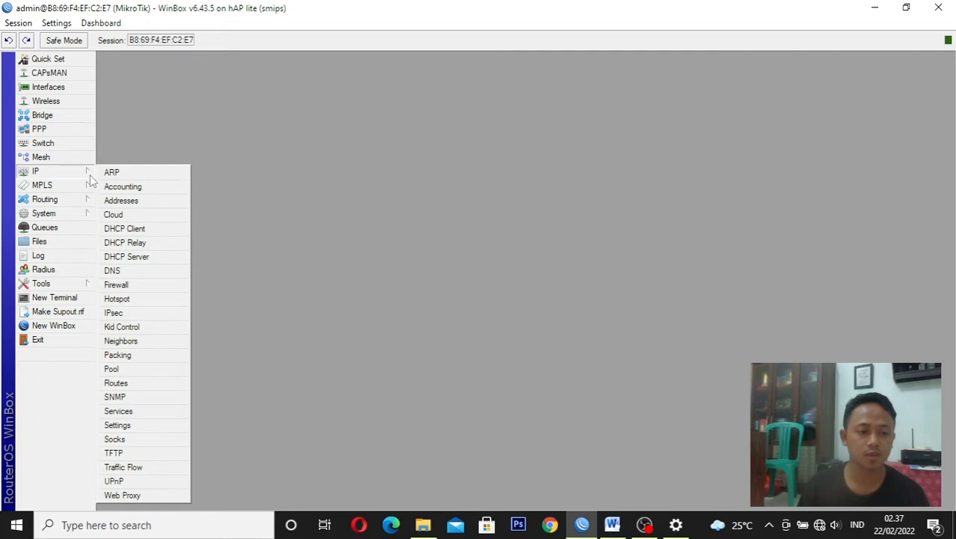
pyautogui.click(156, 270)
pyautogui.click(532, 197)
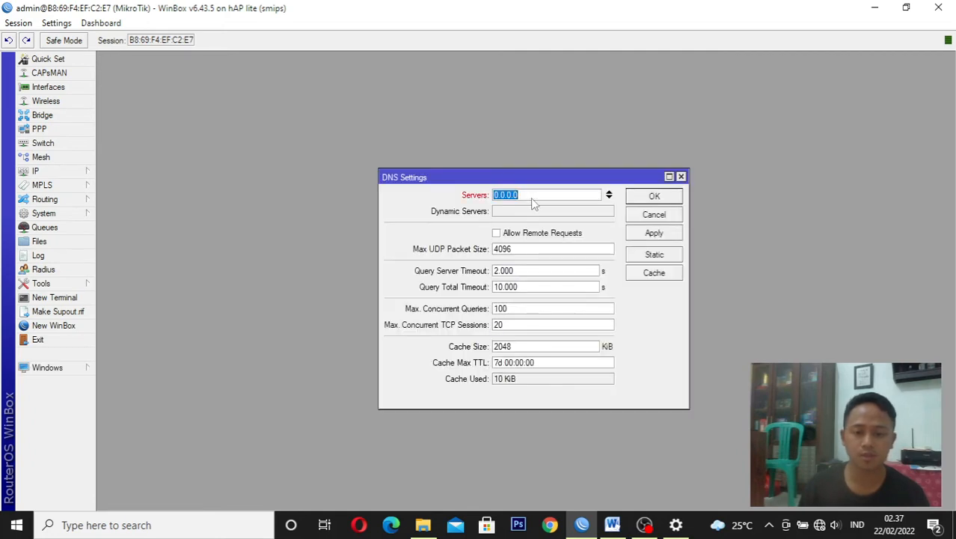
pyautogui.write('8')
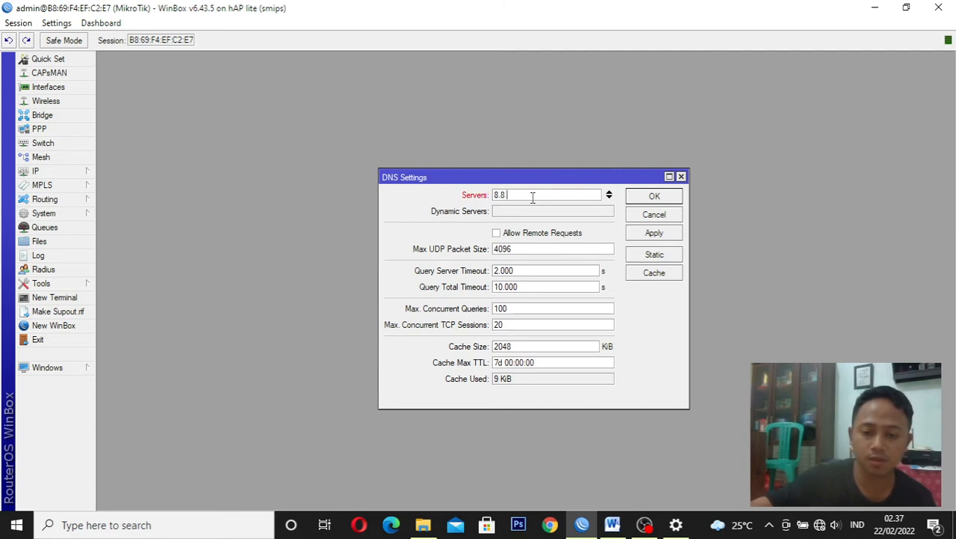
pyautogui.write('.8.8.8')
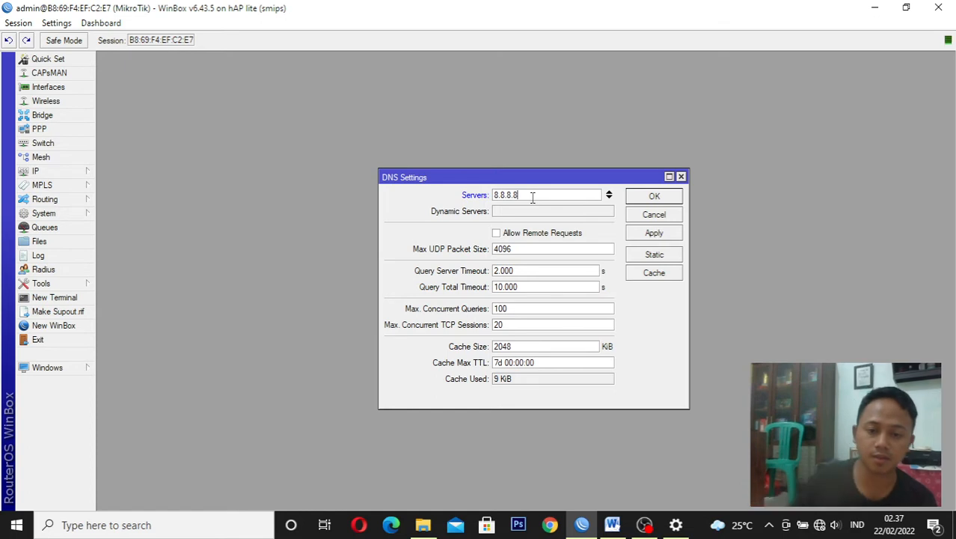
pyautogui.click(527, 233)
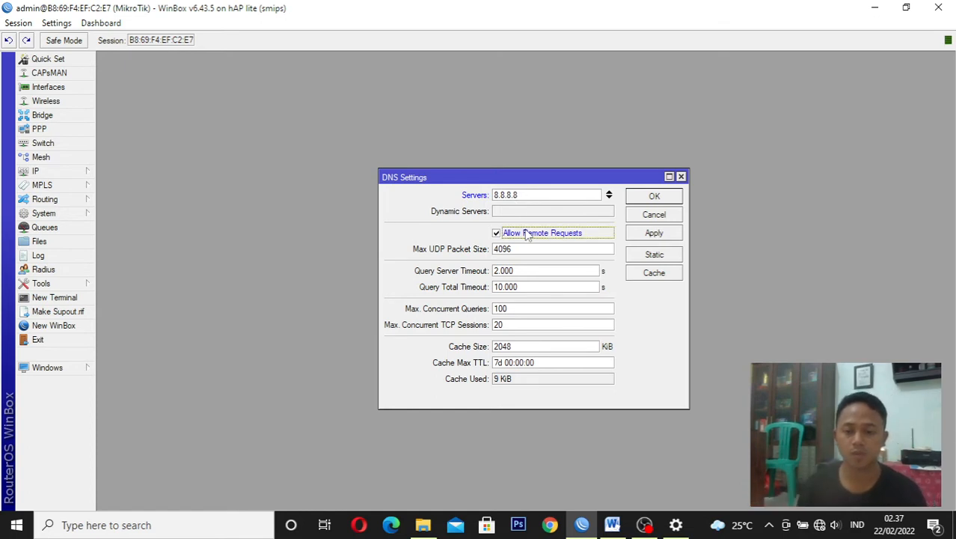
pyautogui.click(655, 235)
pyautogui.click(654, 198)
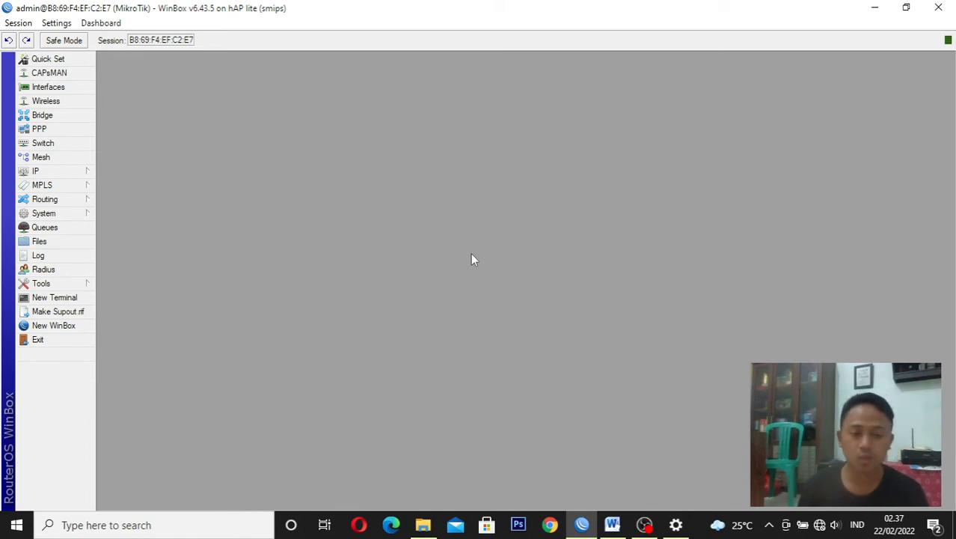
# Add a default route for 0.0.0.0/0 with gateway 192.168.3.1, save it and close the route list
pyautogui.click(75, 177)
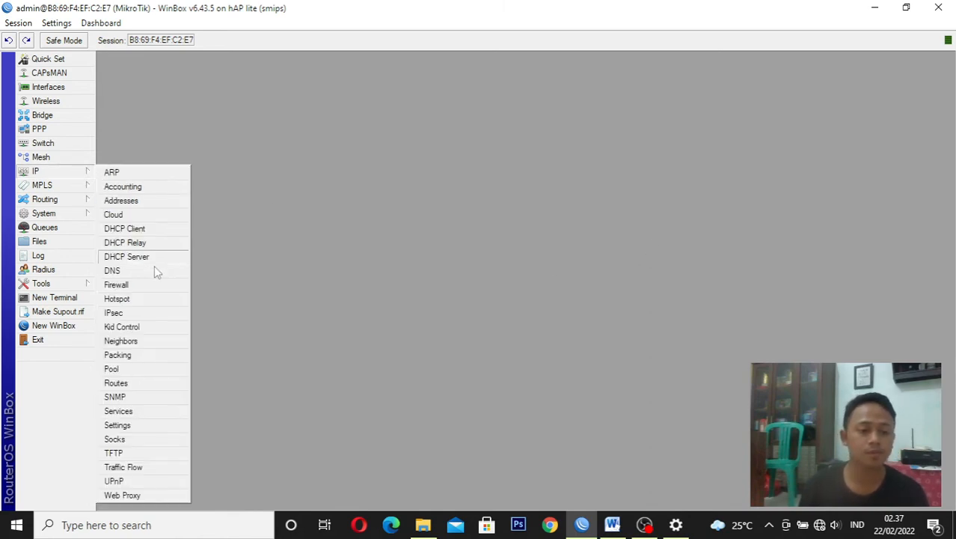
pyautogui.click(130, 384)
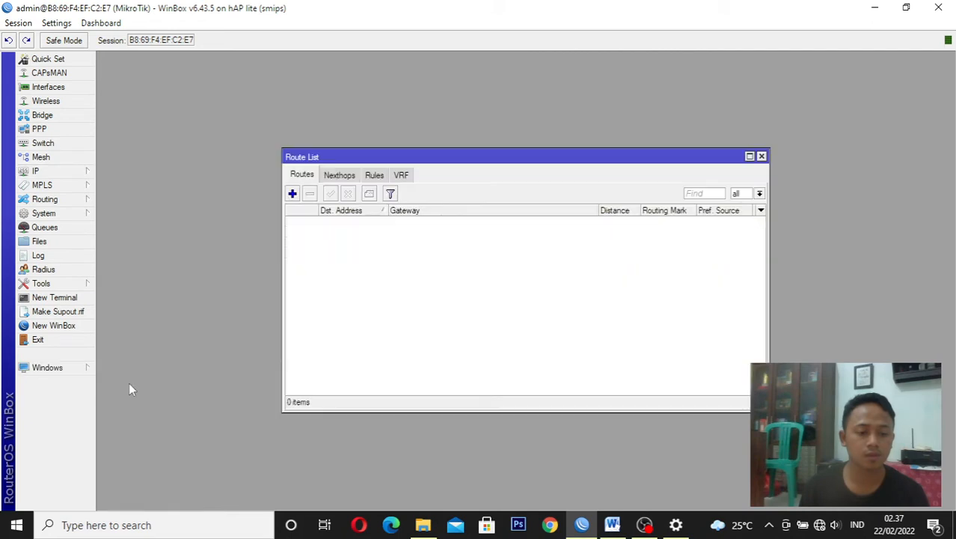
pyautogui.click(292, 194)
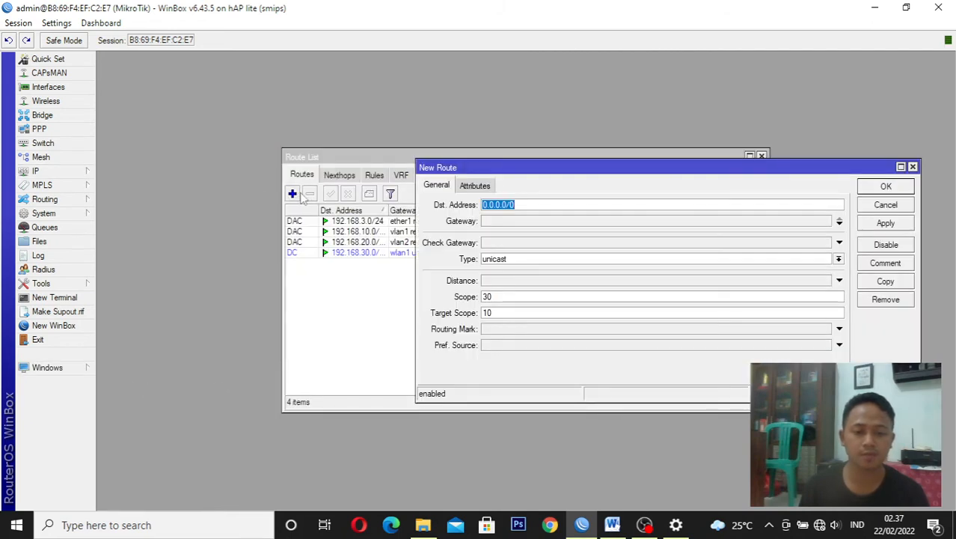
pyautogui.click(511, 222)
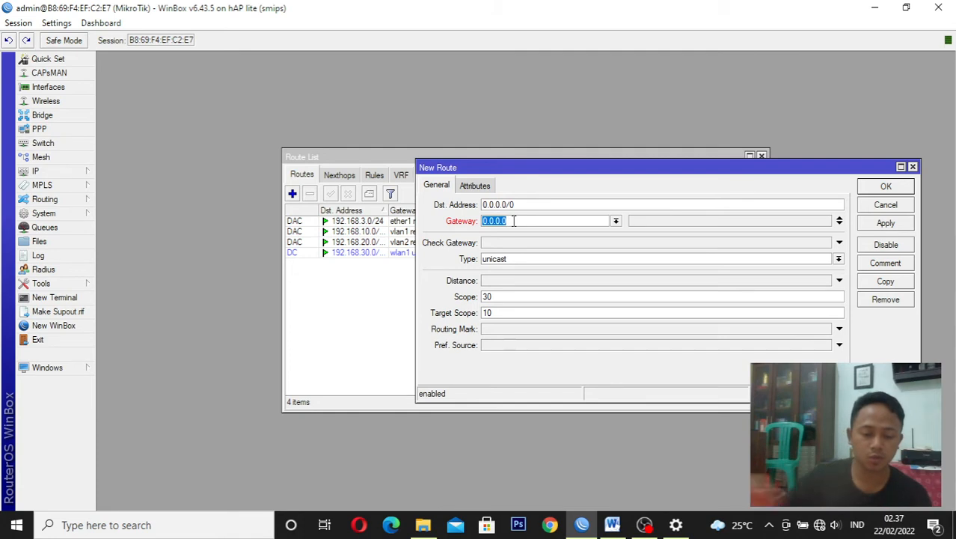
pyautogui.write('19')
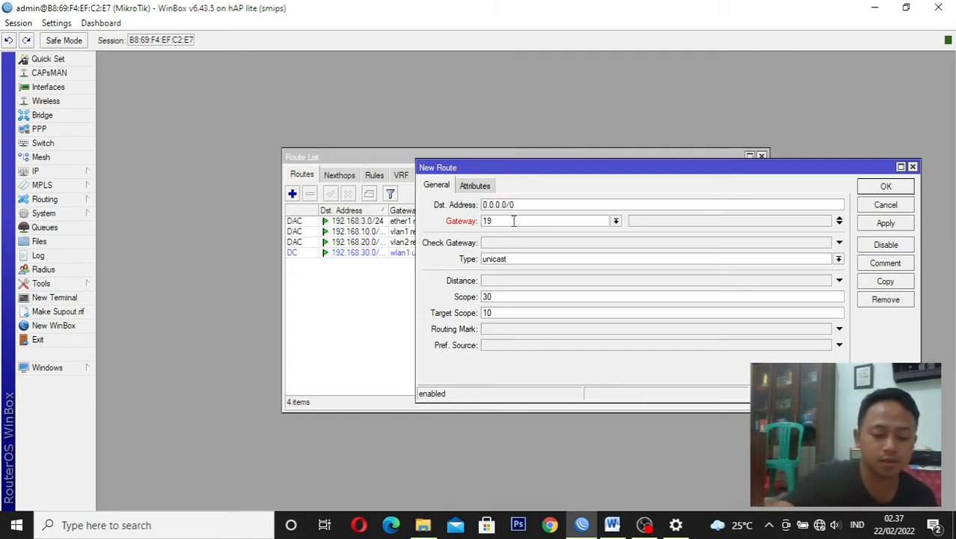
pyautogui.write('2.')
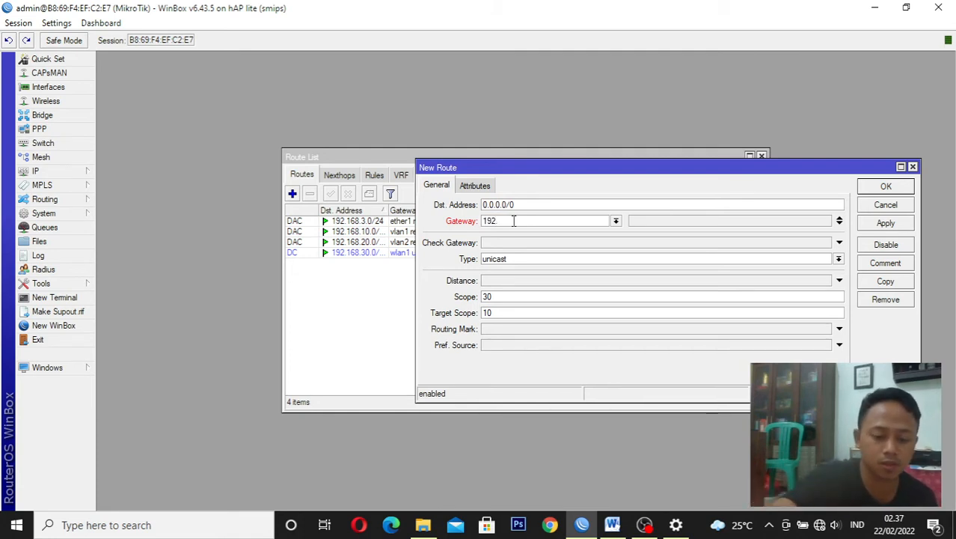
pyautogui.write('168.3')
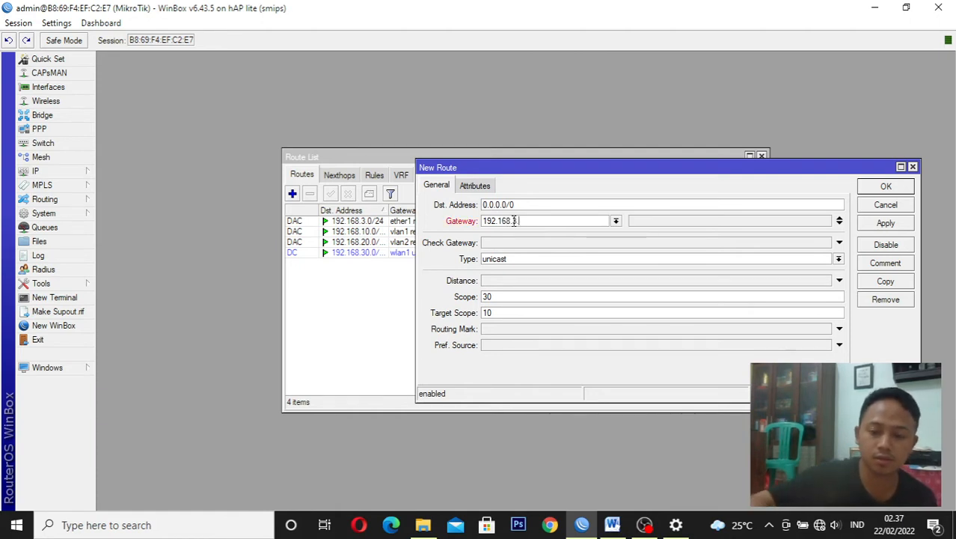
pyautogui.write('.1')
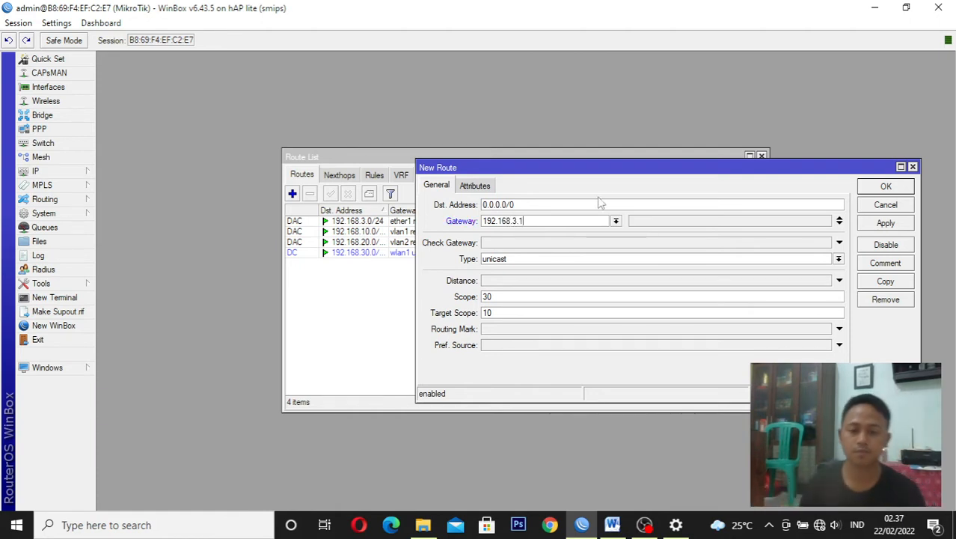
pyautogui.click(894, 224)
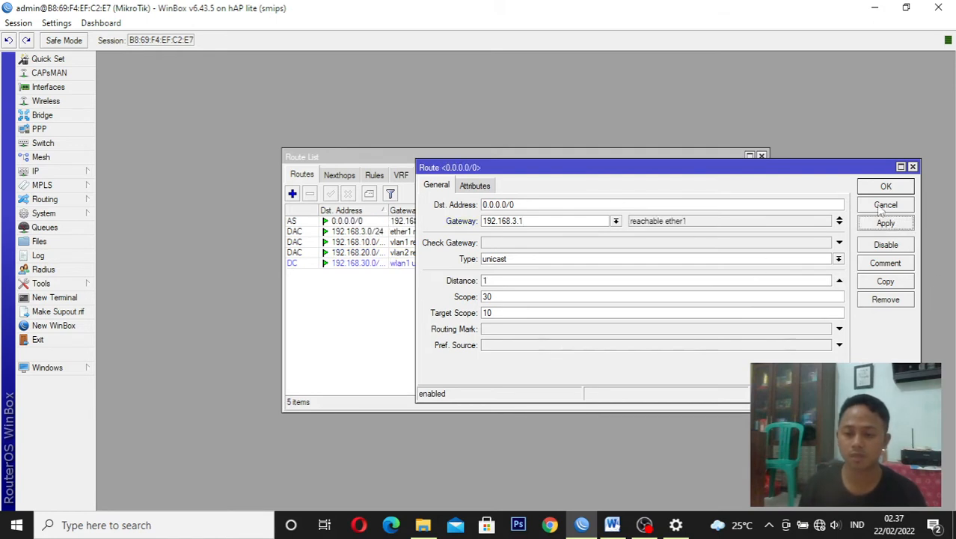
pyautogui.click(880, 189)
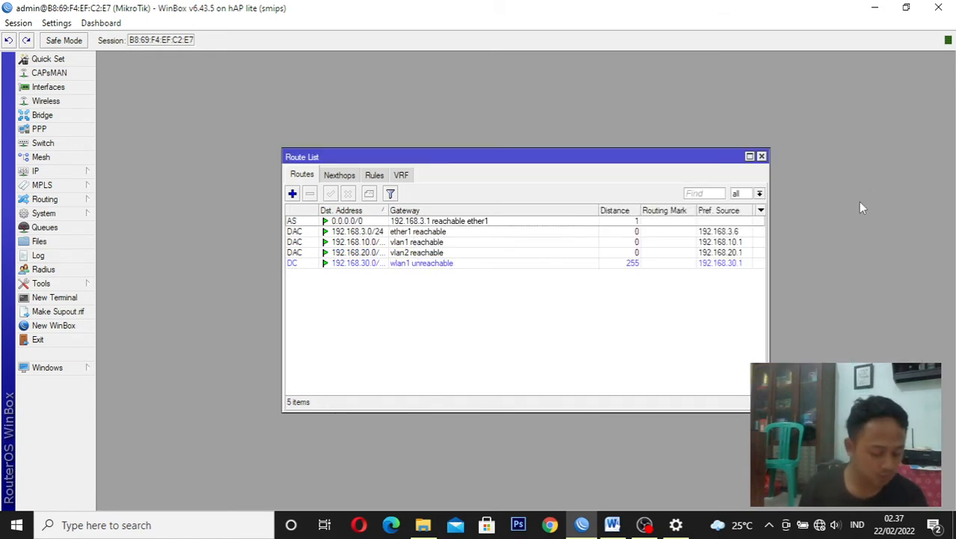
pyautogui.click(762, 157)
# Start a new firewall NAT rule with chain srcnat and out interface ether1
pyautogui.click(60, 171)
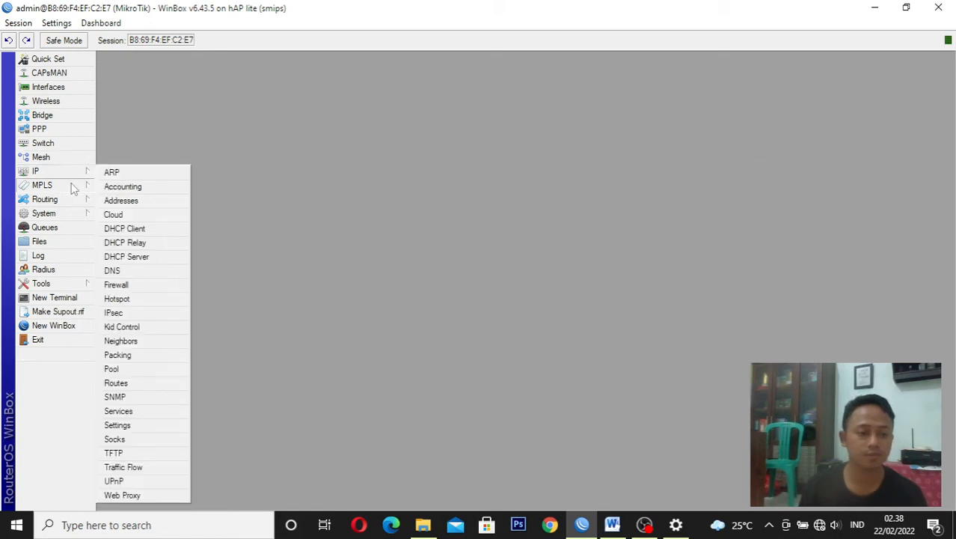
pyautogui.click(138, 287)
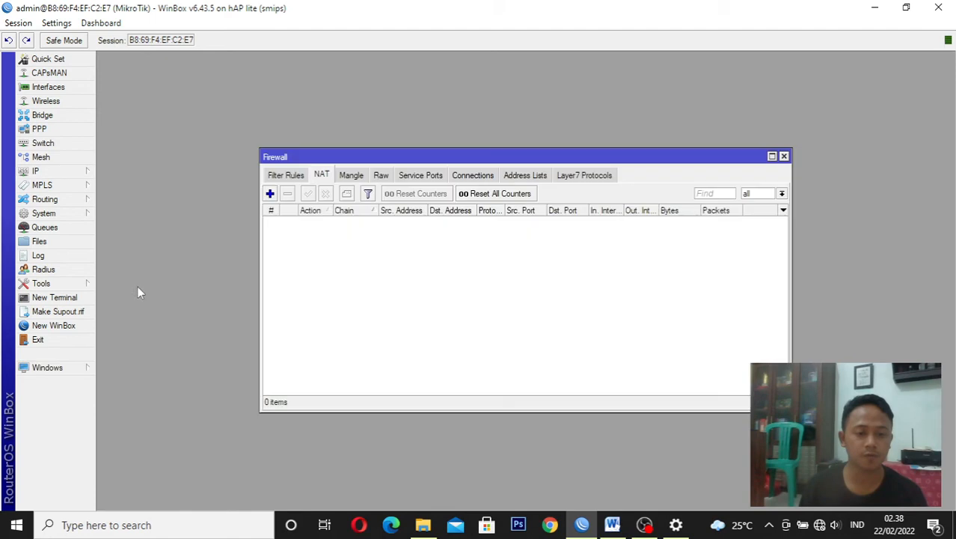
pyautogui.click(270, 193)
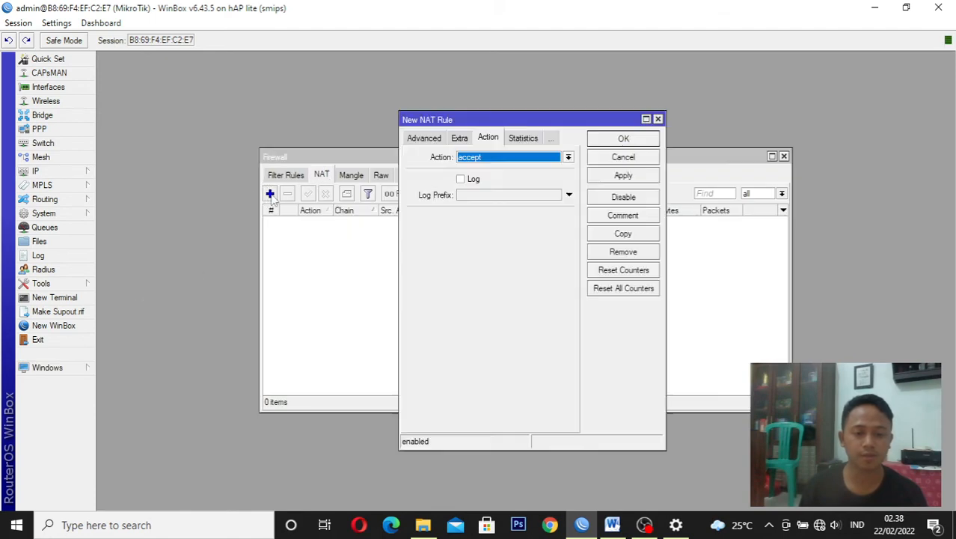
pyautogui.click(430, 141)
pyautogui.click(421, 140)
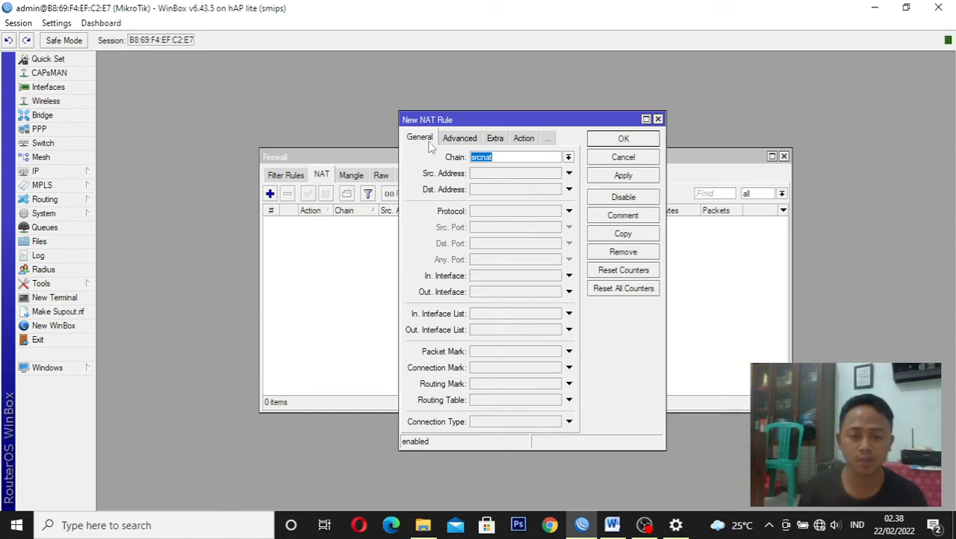
pyautogui.click(528, 159)
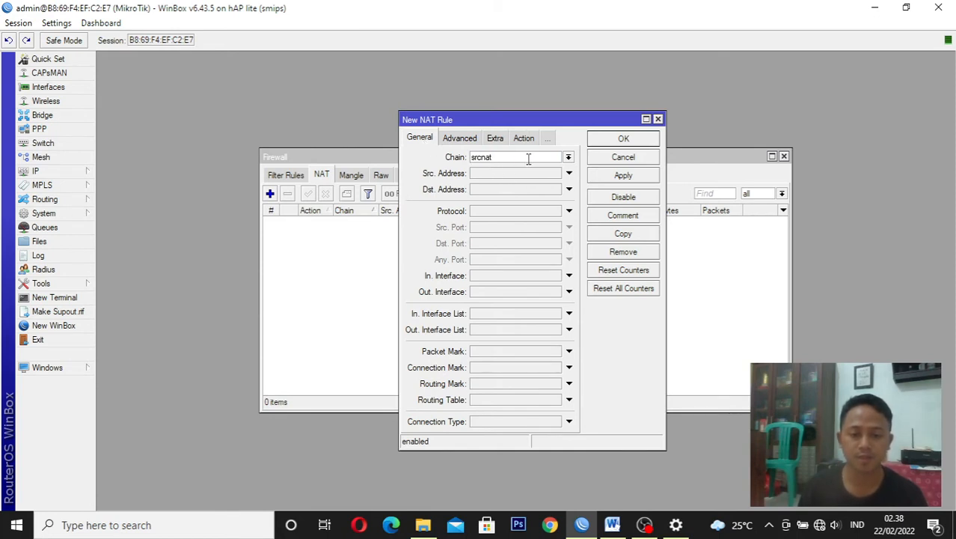
pyautogui.click(521, 293)
pyautogui.click(522, 293)
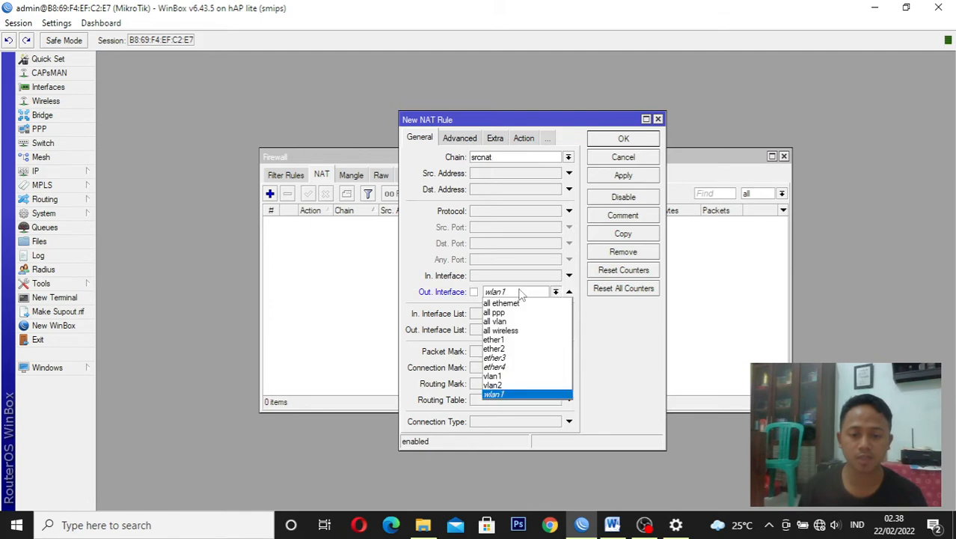
pyautogui.click(513, 341)
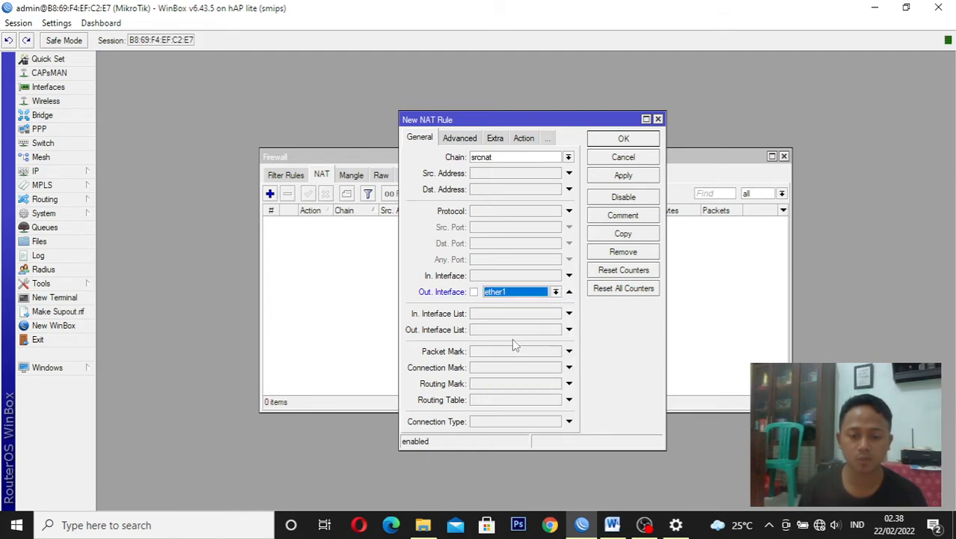
# Set the new NAT rule's action to masquerade, save the rule and close the firewall window
pyautogui.click(524, 139)
pyautogui.click(497, 165)
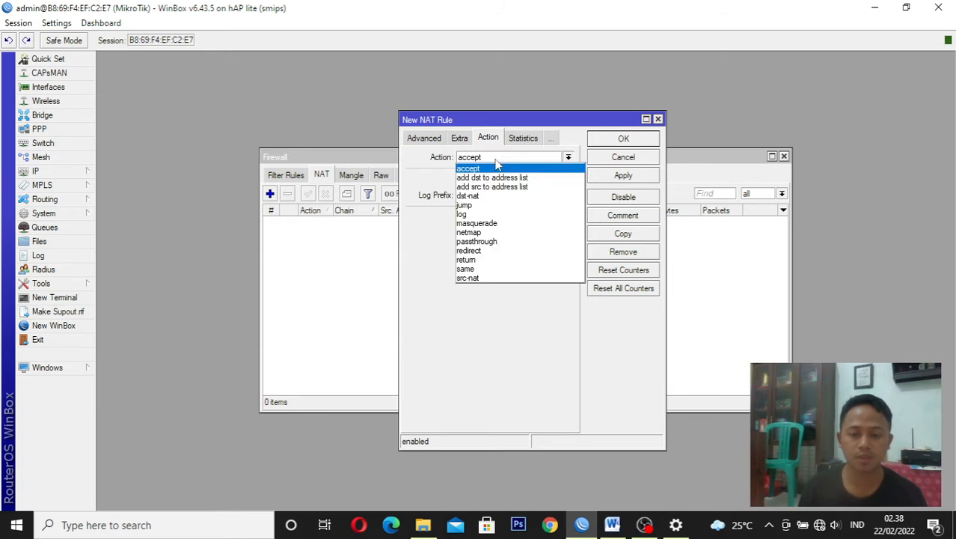
pyautogui.click(495, 226)
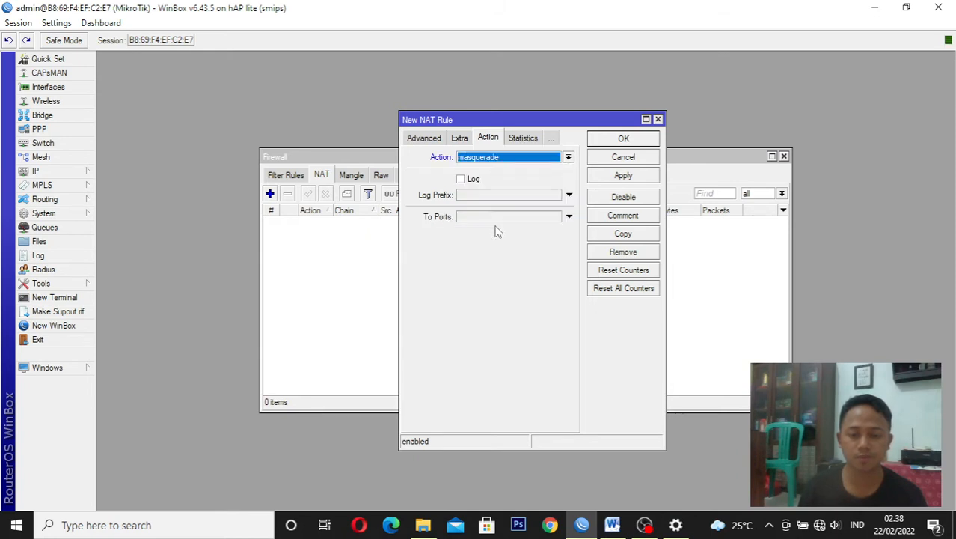
pyautogui.click(625, 176)
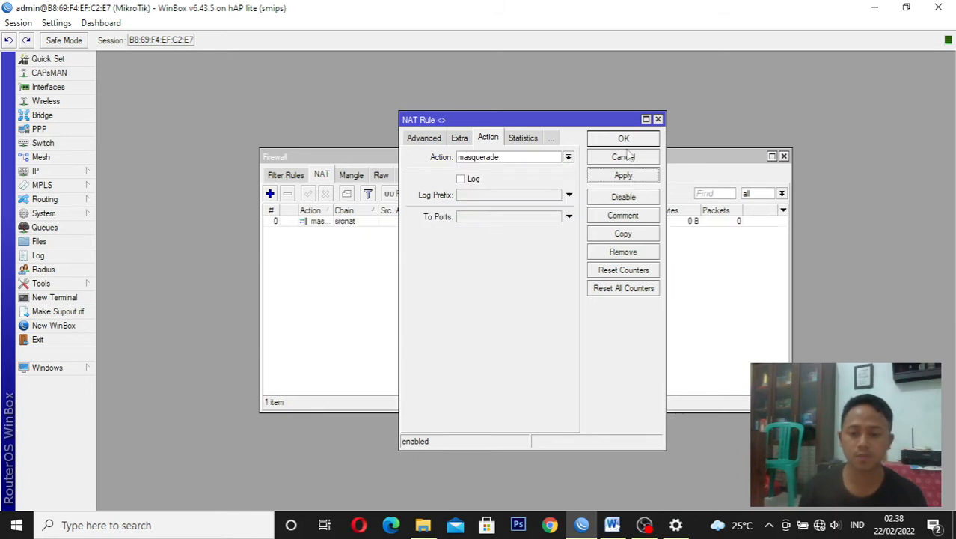
pyautogui.click(623, 138)
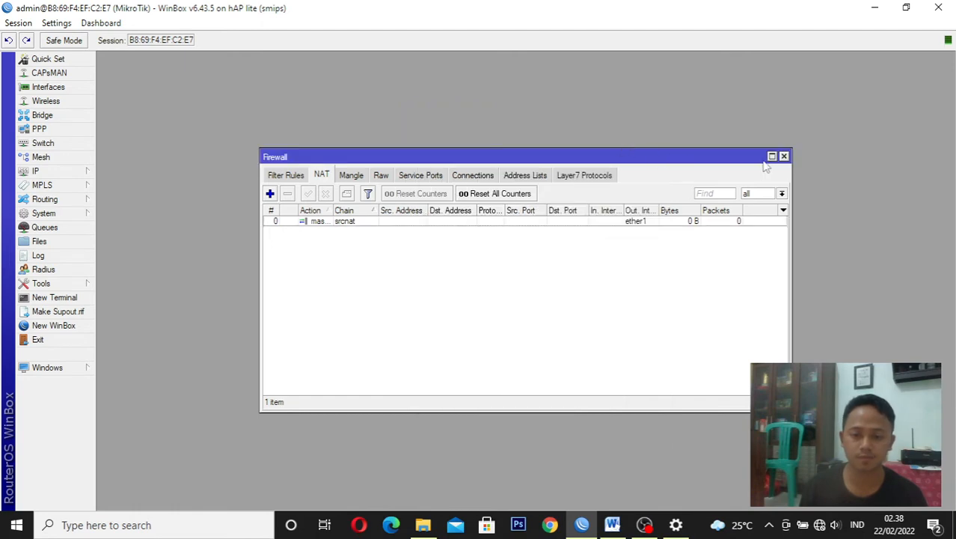
pyautogui.click(784, 156)
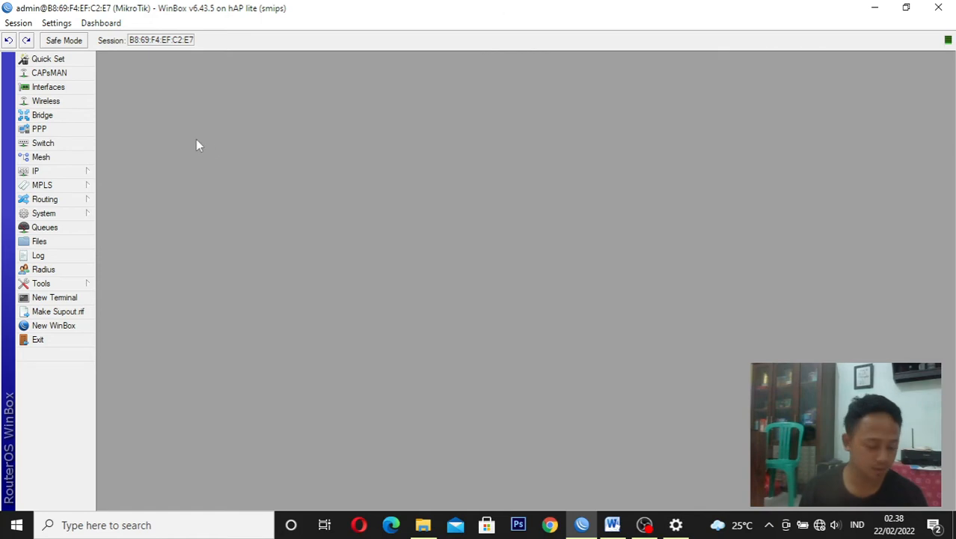
# Run DHCP Setup on vlan1, accepting the suggested settings with gateway 192.168.10.1 and lease time 00:10:00
pyautogui.click(82, 173)
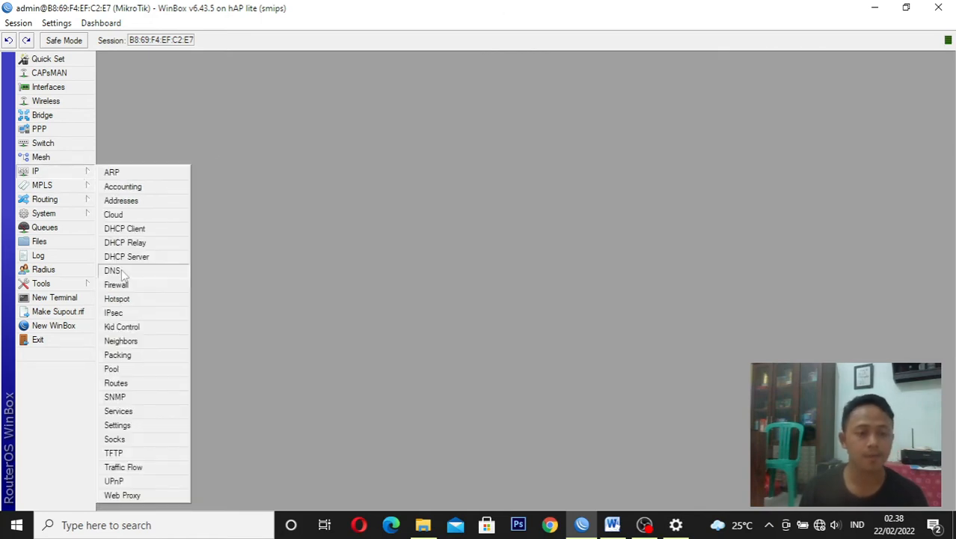
pyautogui.click(131, 258)
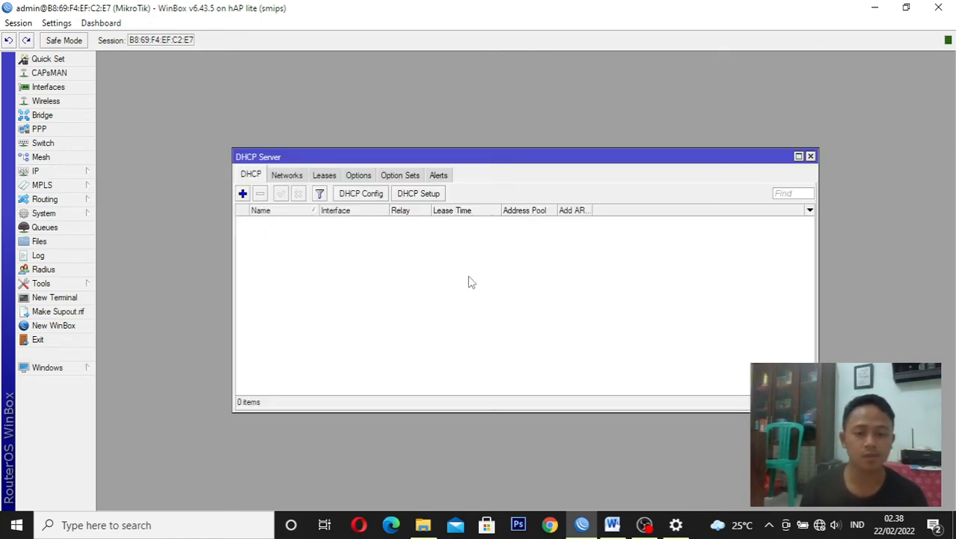
pyautogui.click(431, 196)
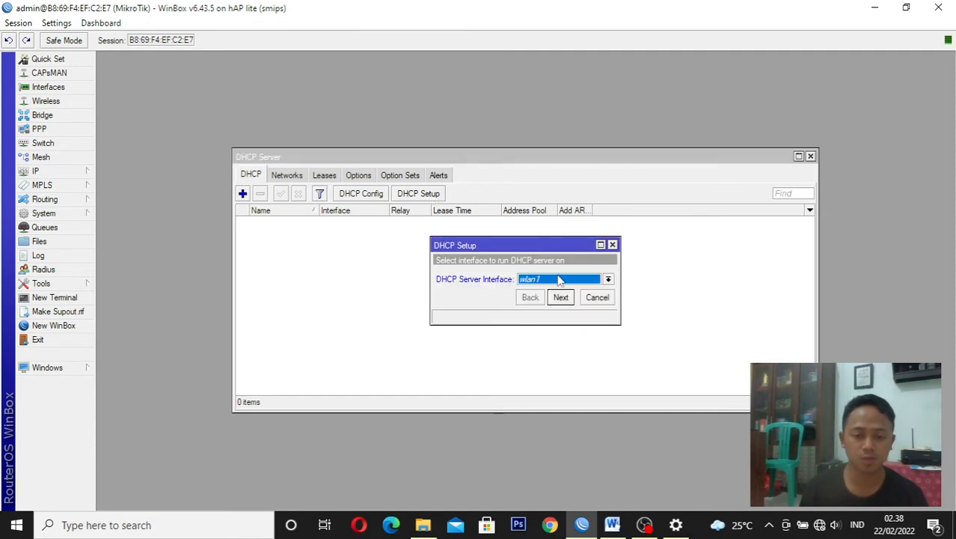
pyautogui.click(559, 280)
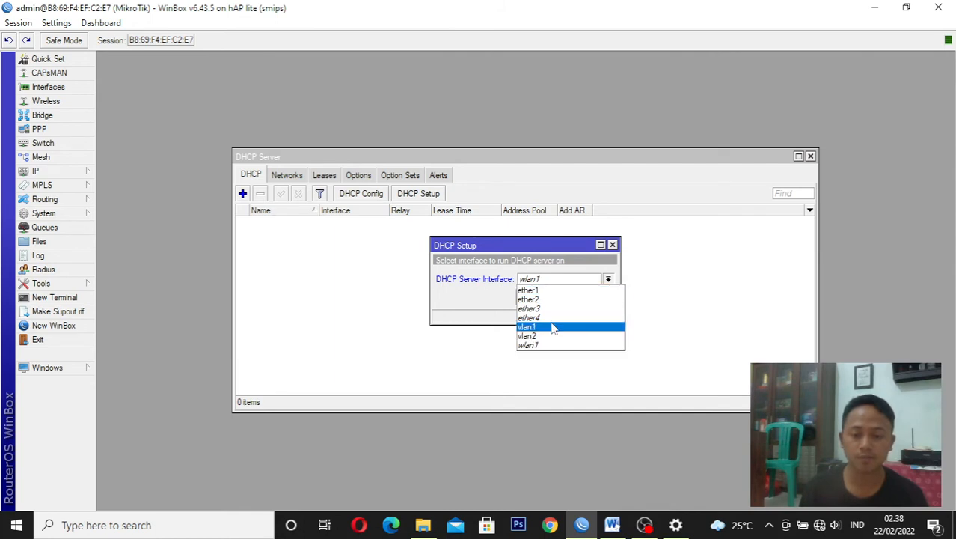
pyautogui.click(552, 327)
pyautogui.click(560, 297)
pyautogui.click(561, 297)
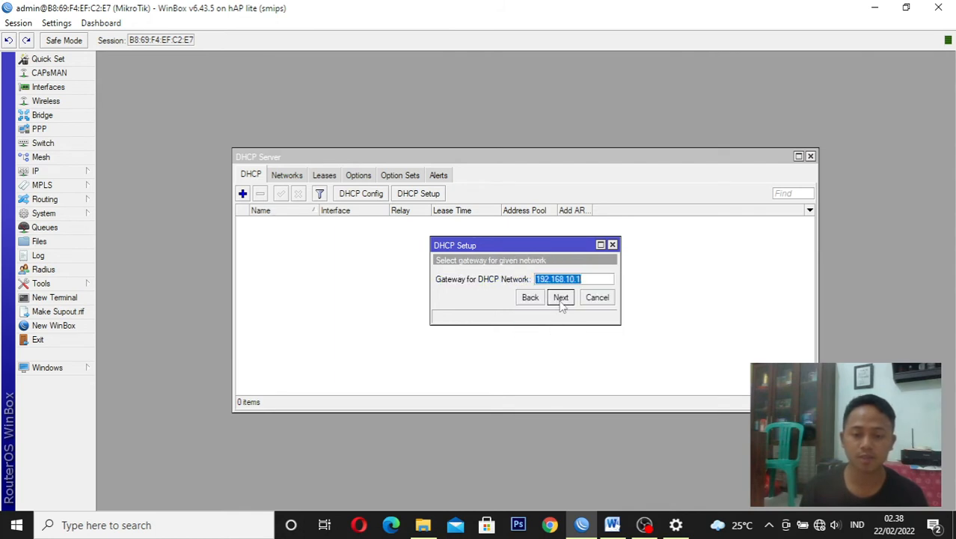
pyautogui.click(561, 297)
pyautogui.click(561, 297)
pyautogui.click(561, 297)
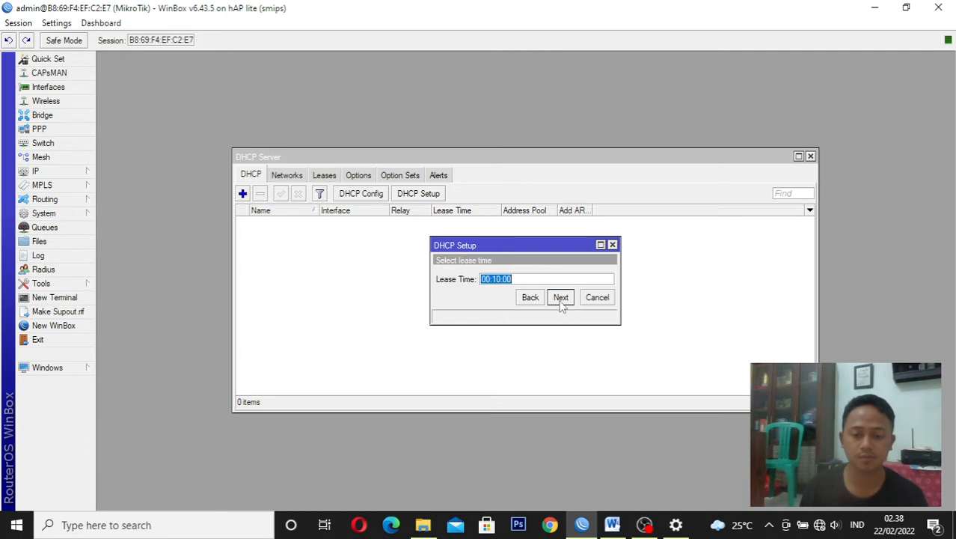
pyautogui.click(560, 299)
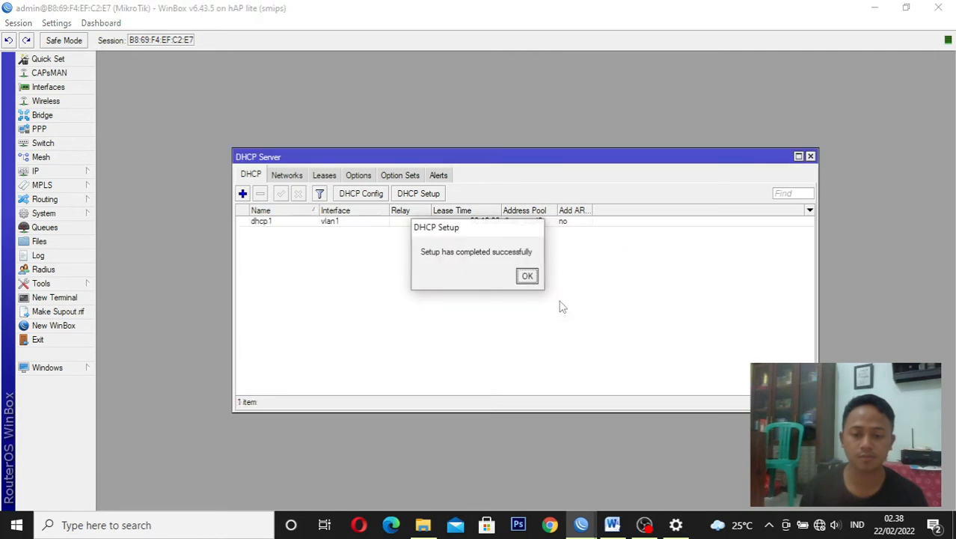
pyautogui.click(524, 275)
# Run DHCP Setup on vlan2, accepting the suggested settings with an address pool ending at 192.168.20.254, and close the DHCP server list
pyautogui.click(423, 194)
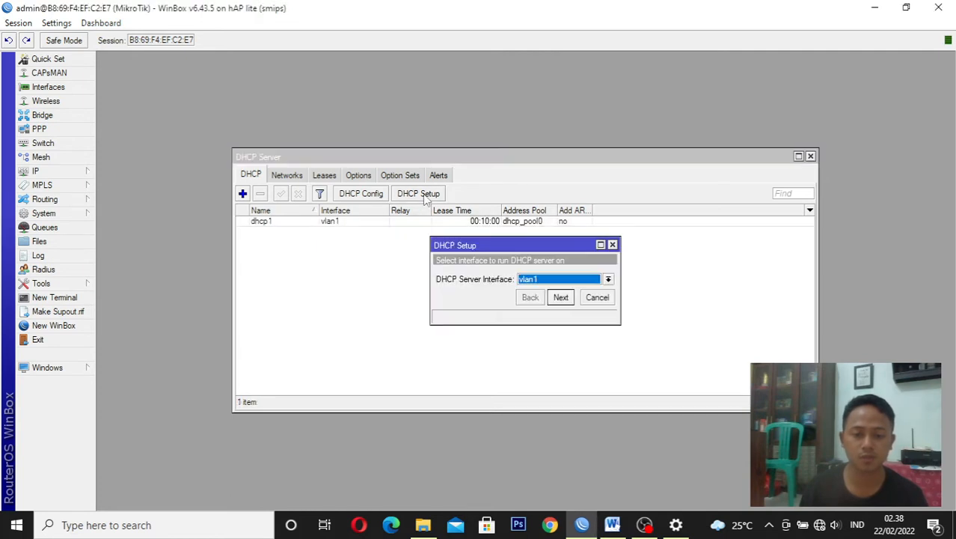
pyautogui.click(552, 281)
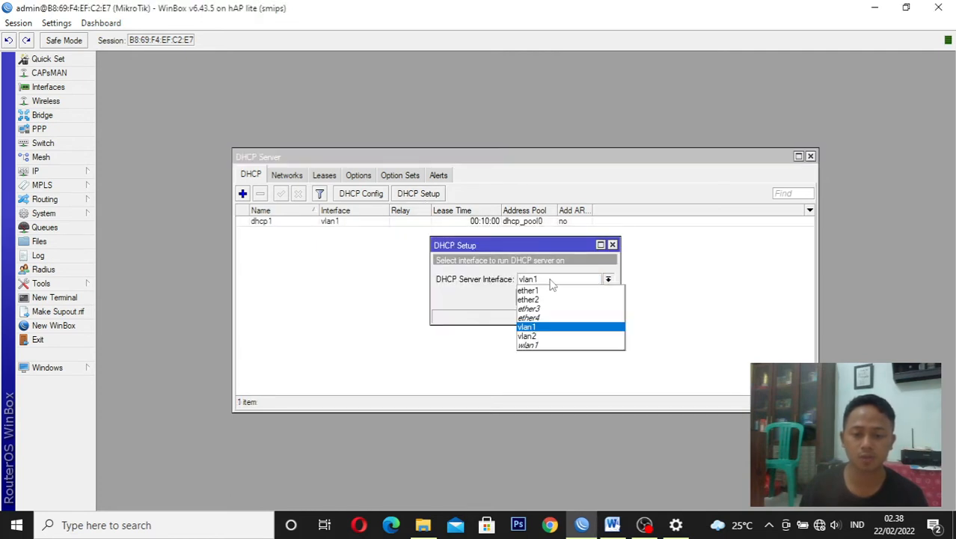
pyautogui.click(532, 345)
pyautogui.click(544, 280)
pyautogui.click(540, 337)
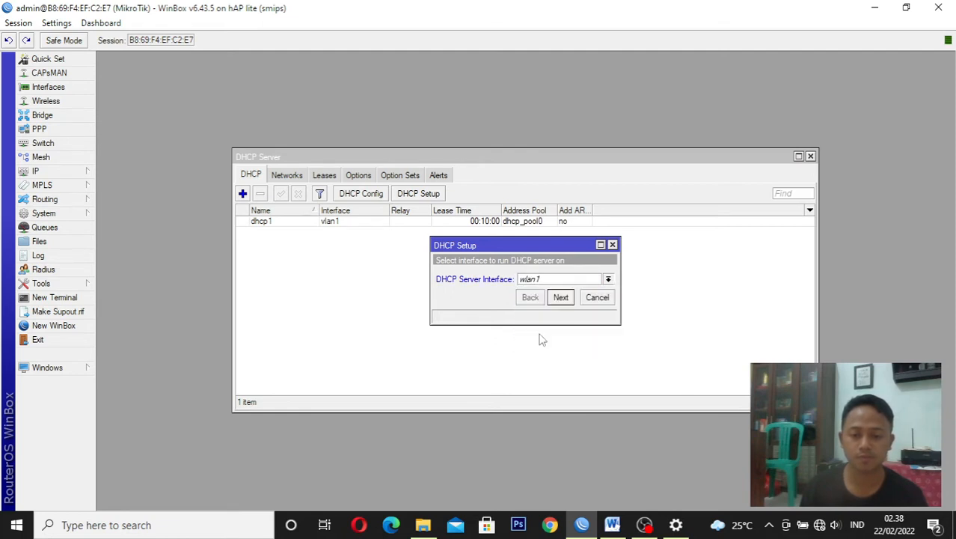
pyautogui.click(561, 297)
pyautogui.click(561, 297)
pyautogui.click(562, 297)
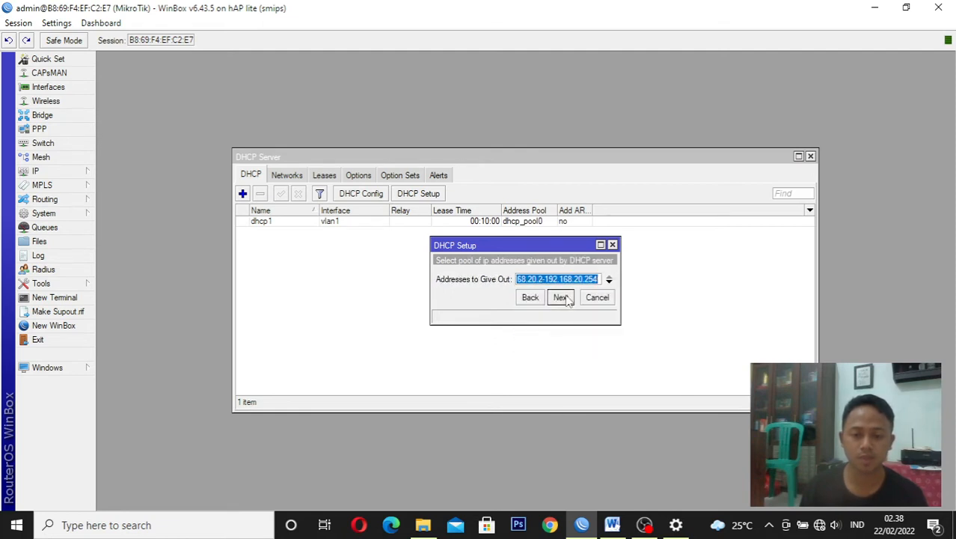
pyautogui.click(561, 297)
pyautogui.click(561, 297)
pyautogui.click(562, 297)
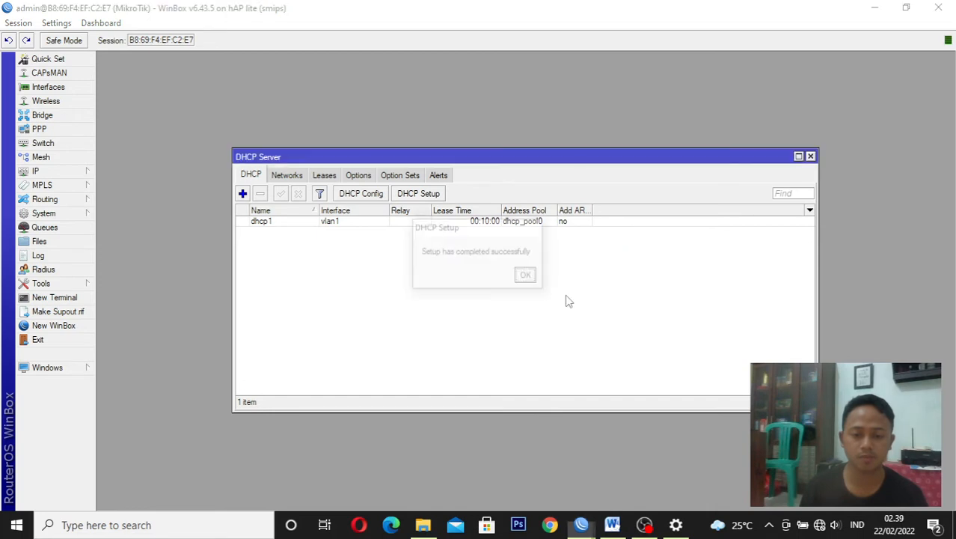
pyautogui.click(528, 276)
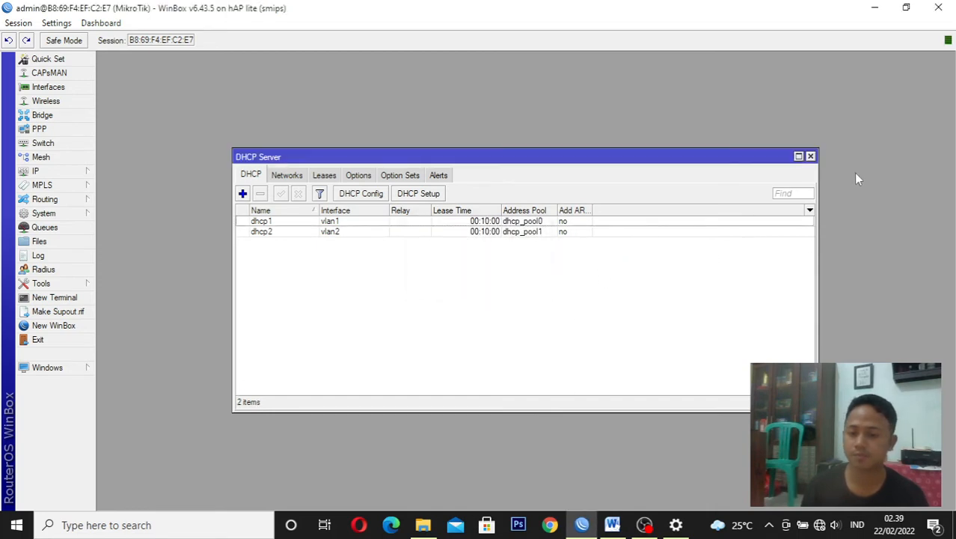
pyautogui.click(810, 156)
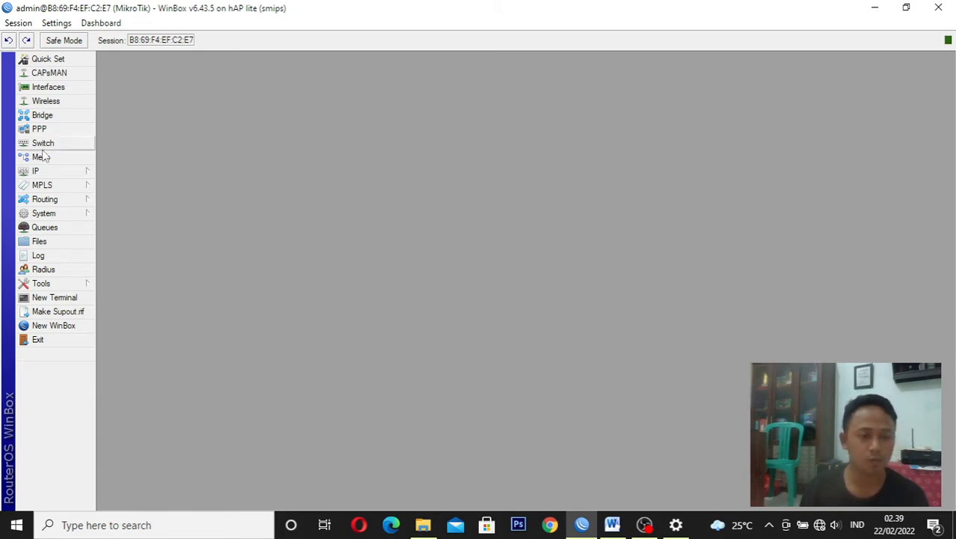
# Start Hotspot Setup on wlan1 with 192.168.30.1/24, masquerading, the suggested address pool and SMTP server 0.0.0.0, continuing to the DNS name
pyautogui.click(35, 172)
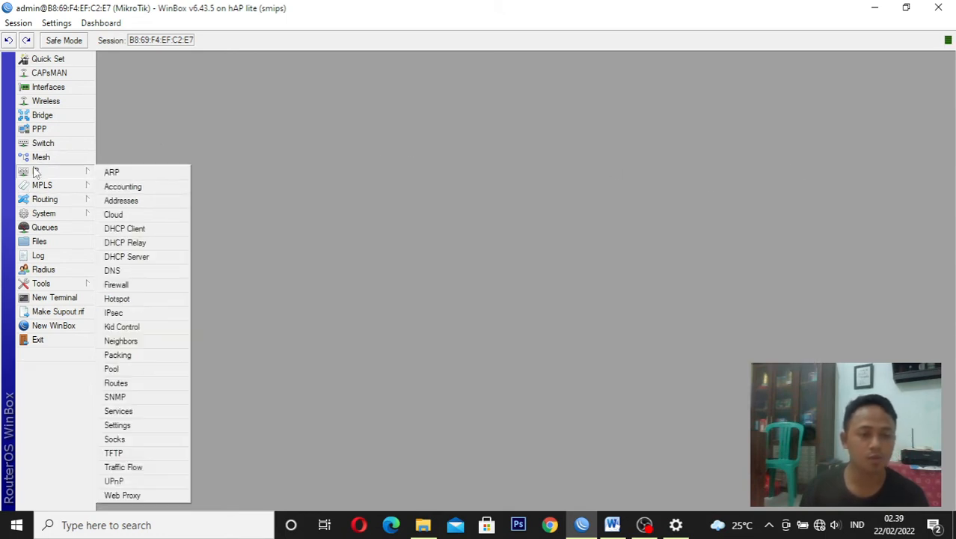
pyautogui.click(175, 301)
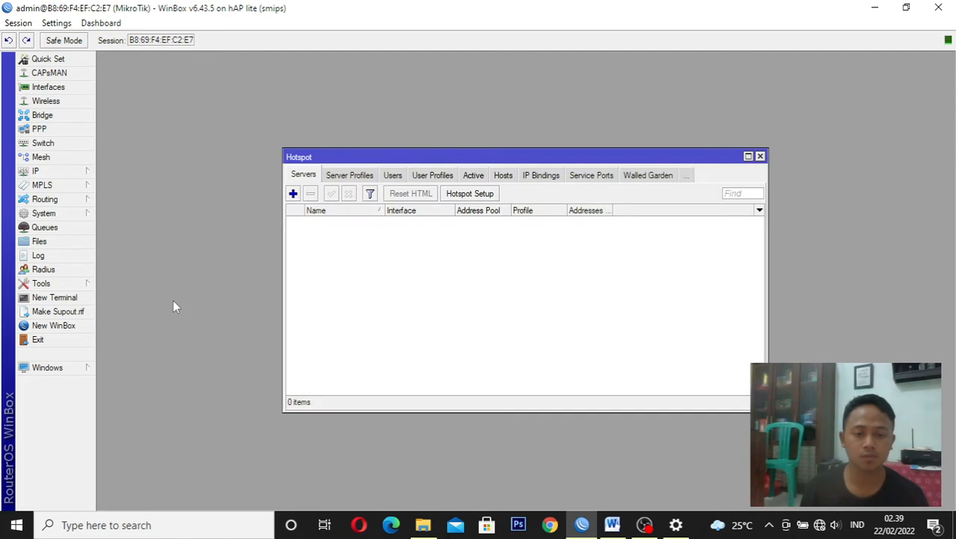
pyautogui.click(469, 194)
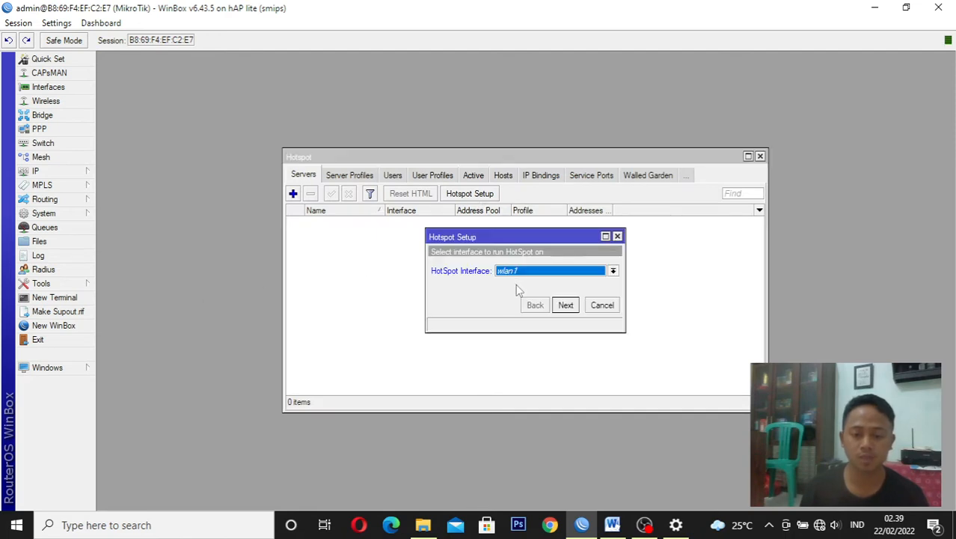
pyautogui.click(559, 307)
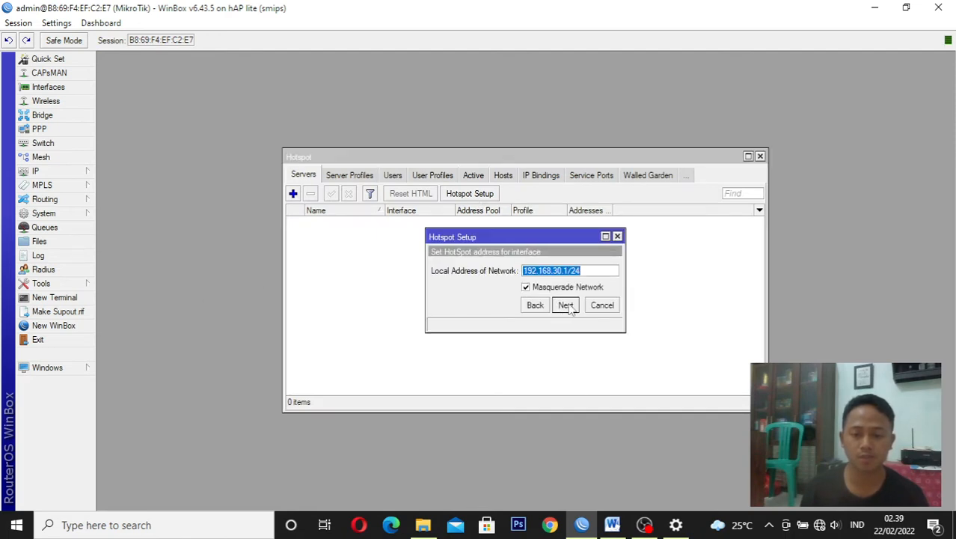
pyautogui.click(566, 305)
pyautogui.click(566, 305)
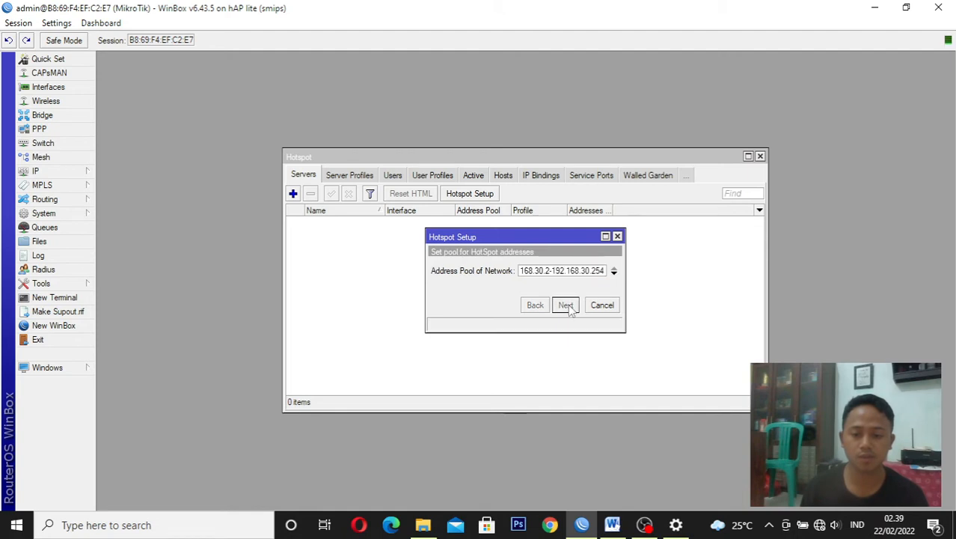
pyautogui.click(566, 306)
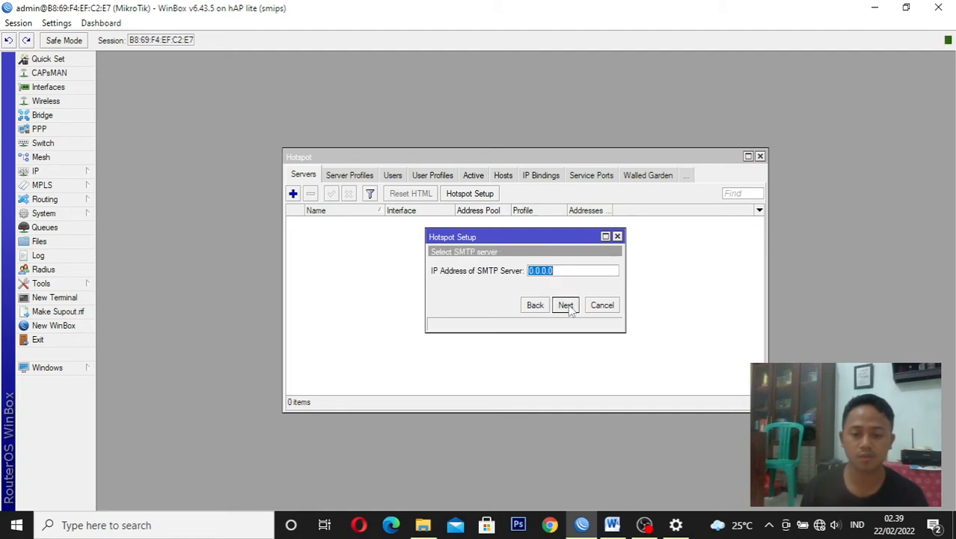
pyautogui.click(566, 305)
pyautogui.click(565, 306)
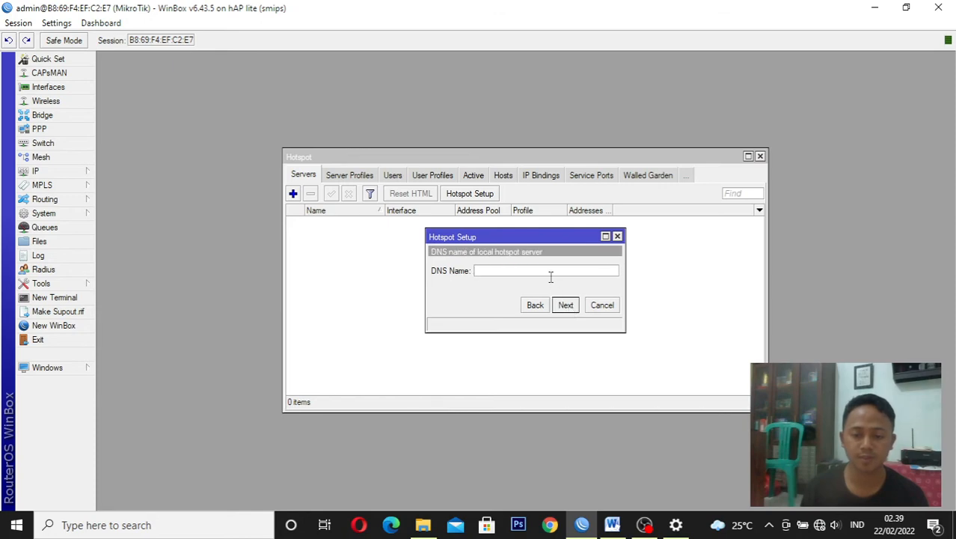
# Look through the Word task sheet's hotspot and router requirements for a DNS name, then return to WinBox
pyautogui.click(614, 523)
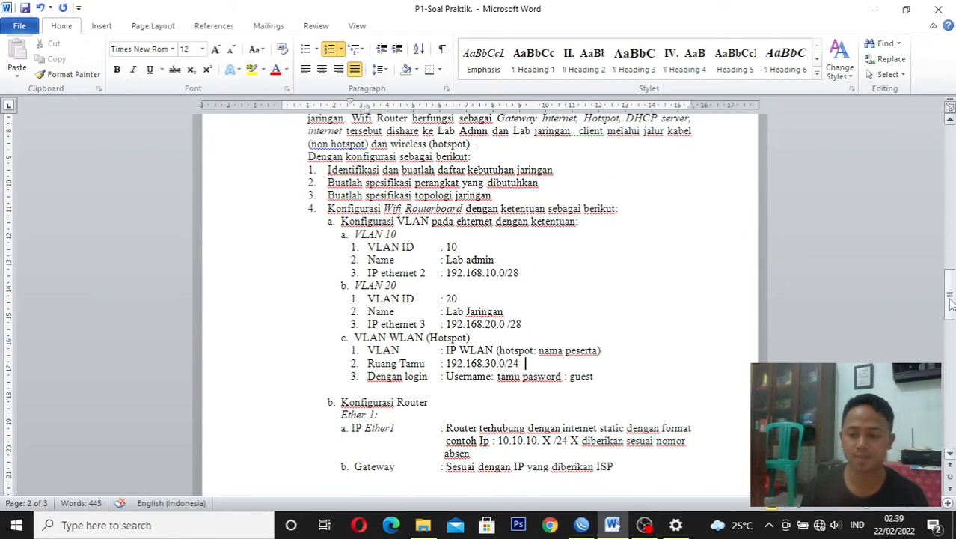
pyautogui.moveTo(951, 303); pyautogui.dragTo(951, 326)
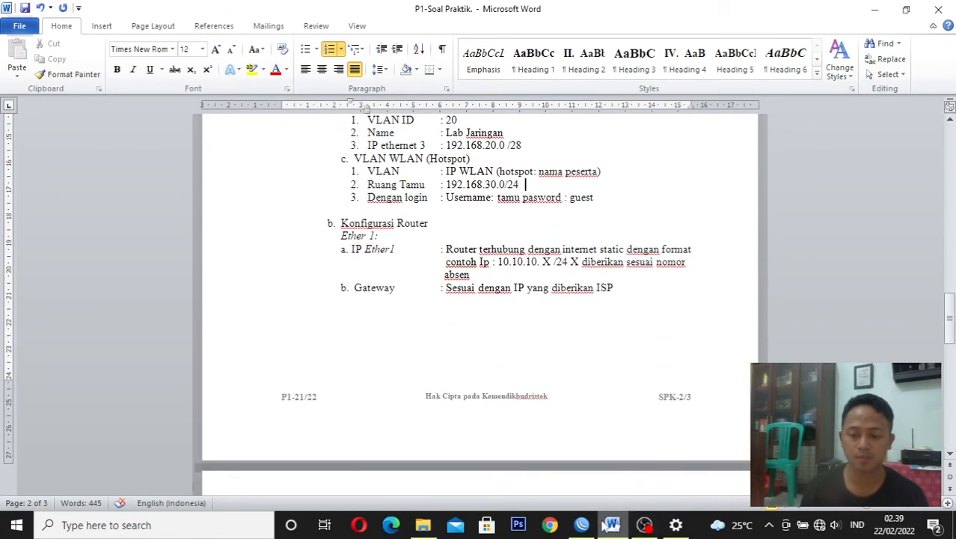
pyautogui.click(582, 524)
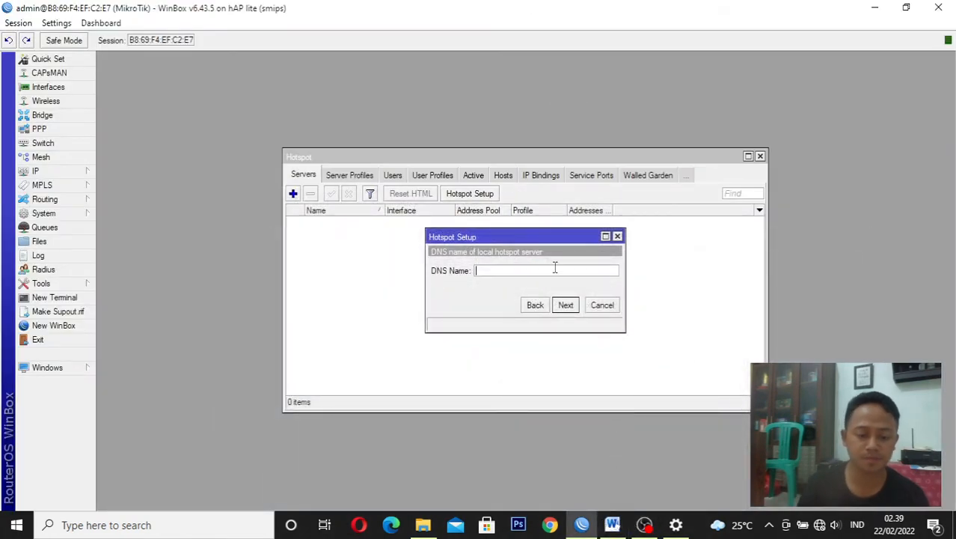
# Set the hotspot server's DNS name to smkbisa.id and continue to the local user settings
pyautogui.write('sm')
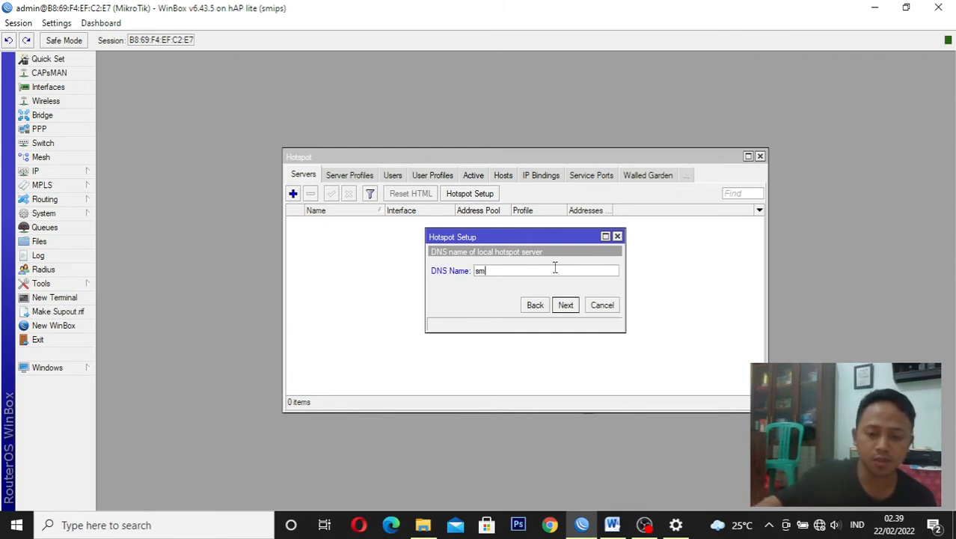
pyautogui.write('kbisa')
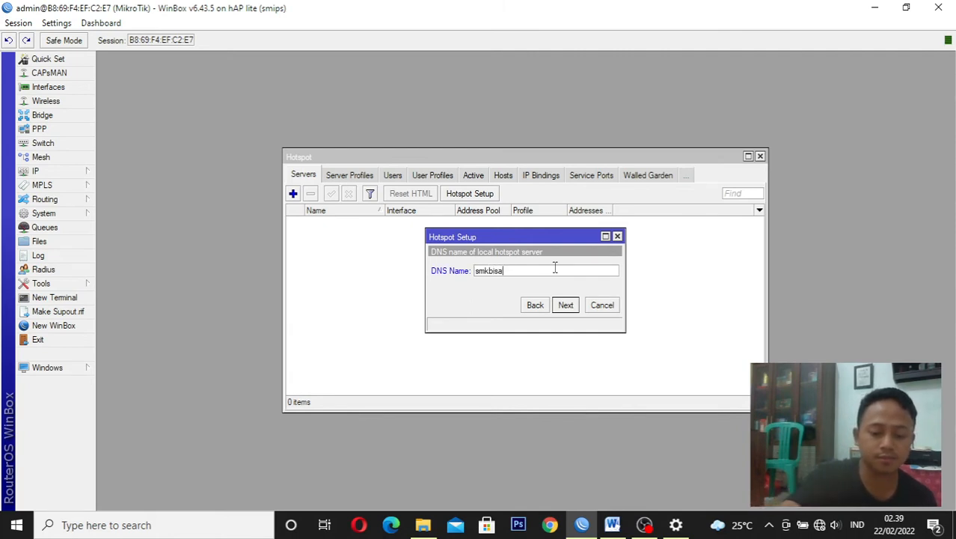
pyautogui.write(' id')
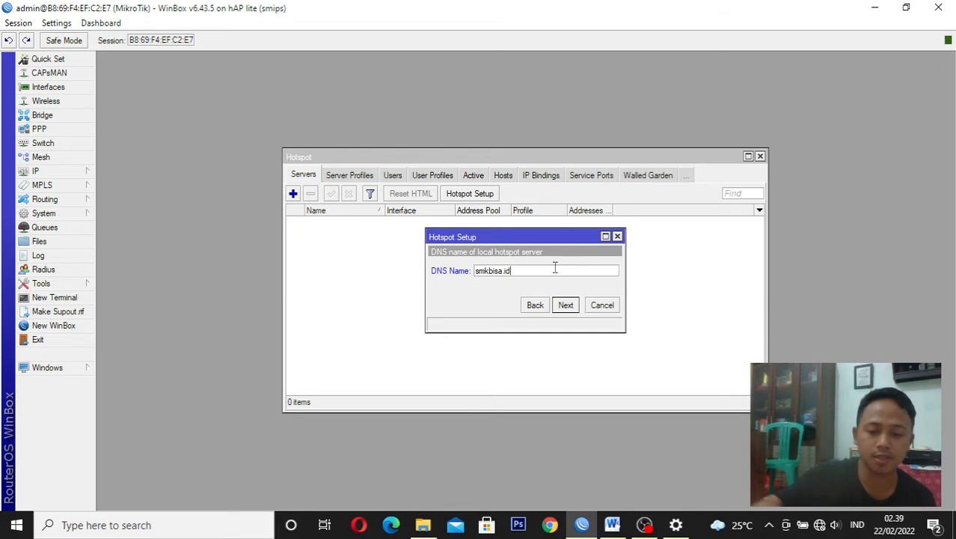
pyautogui.click(565, 306)
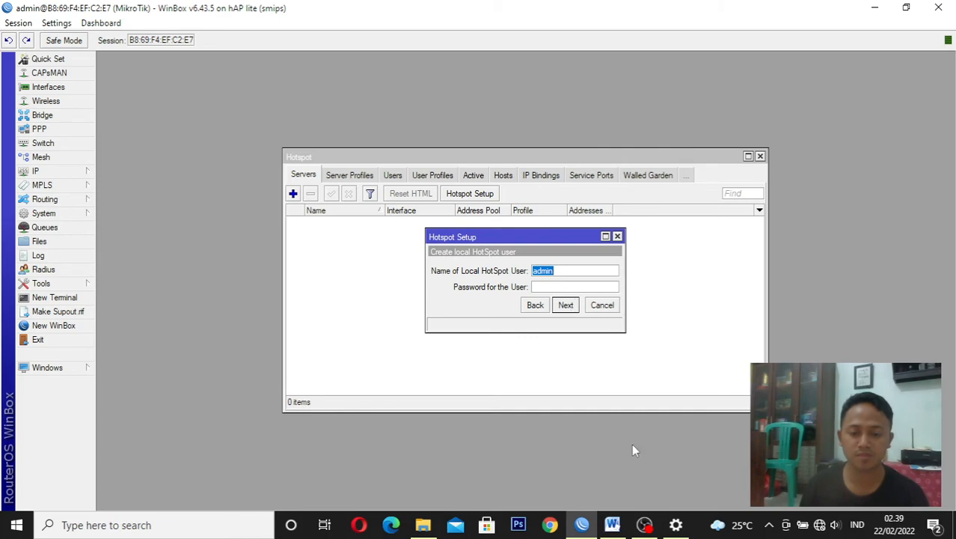
# Check the login details in the Word task sheet, create the local hotspot user "tamu" with the user password in WinBox, and finish Hotspot Setup
pyautogui.click(615, 525)
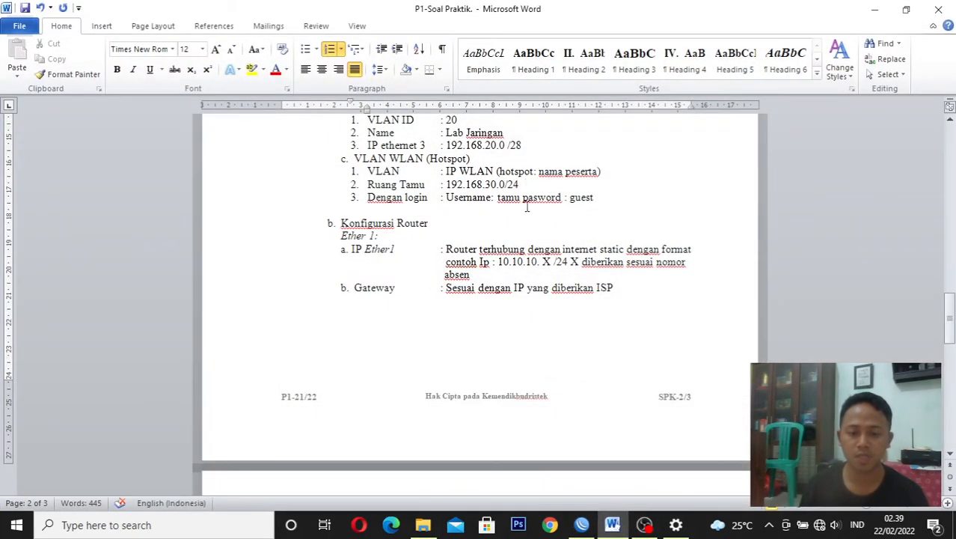
pyautogui.click(581, 525)
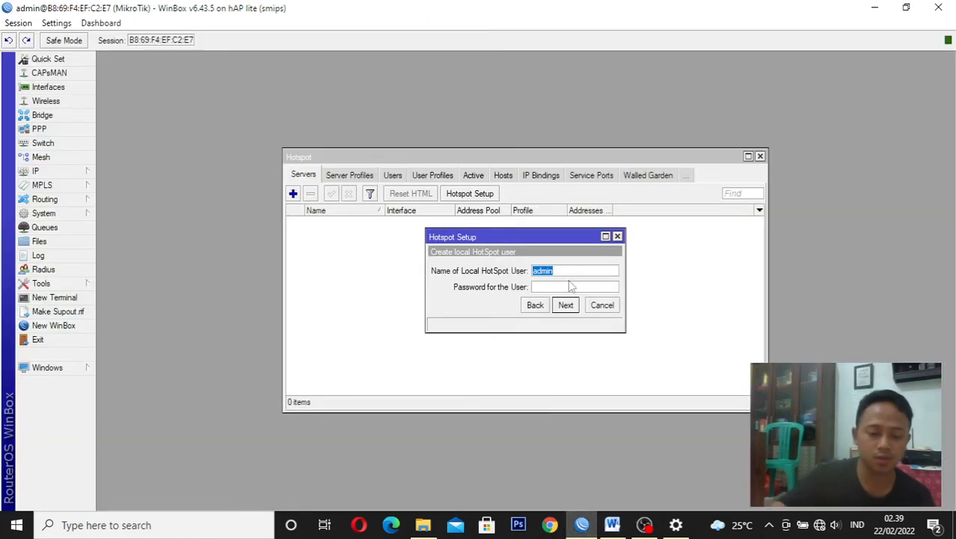
pyautogui.write('tamu')
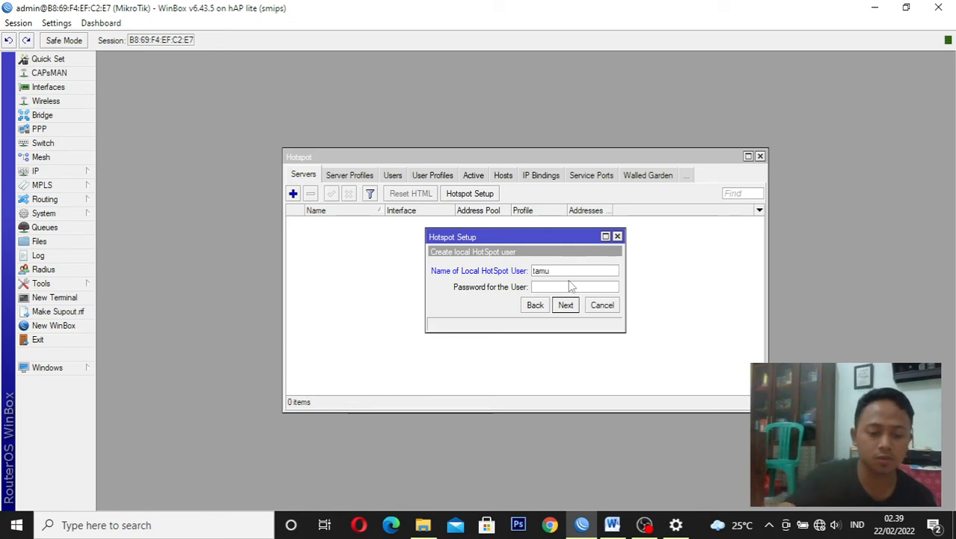
pyautogui.press('Tab')
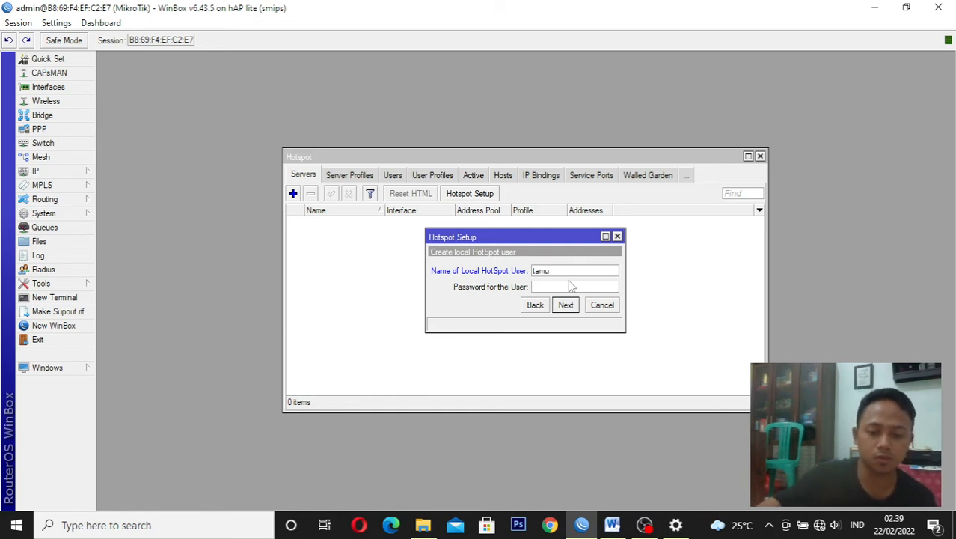
pyautogui.write('gu')
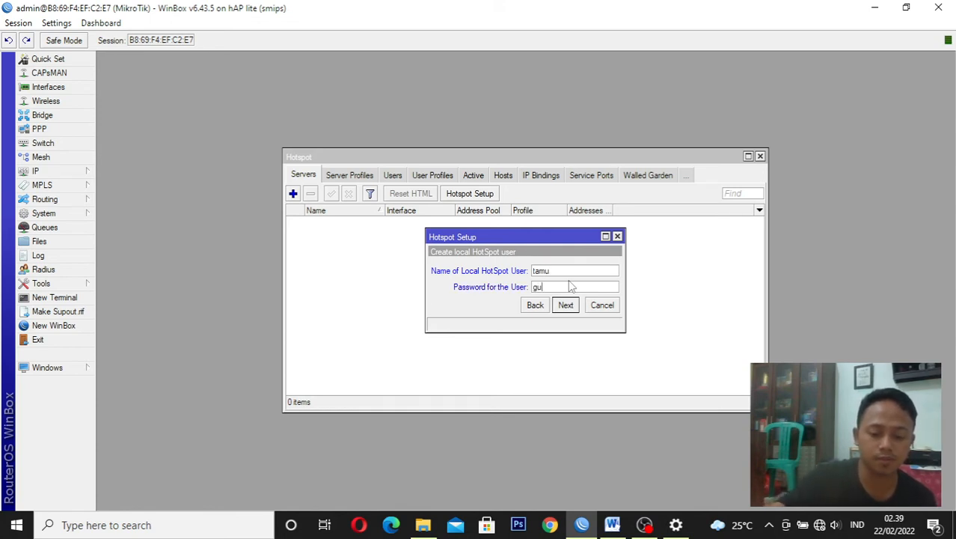
pyautogui.write('est')
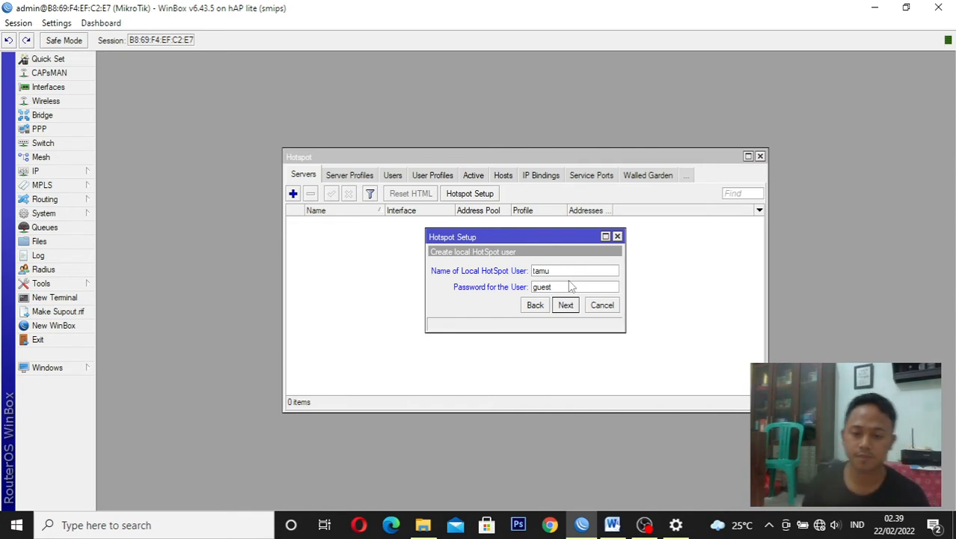
pyautogui.click(573, 308)
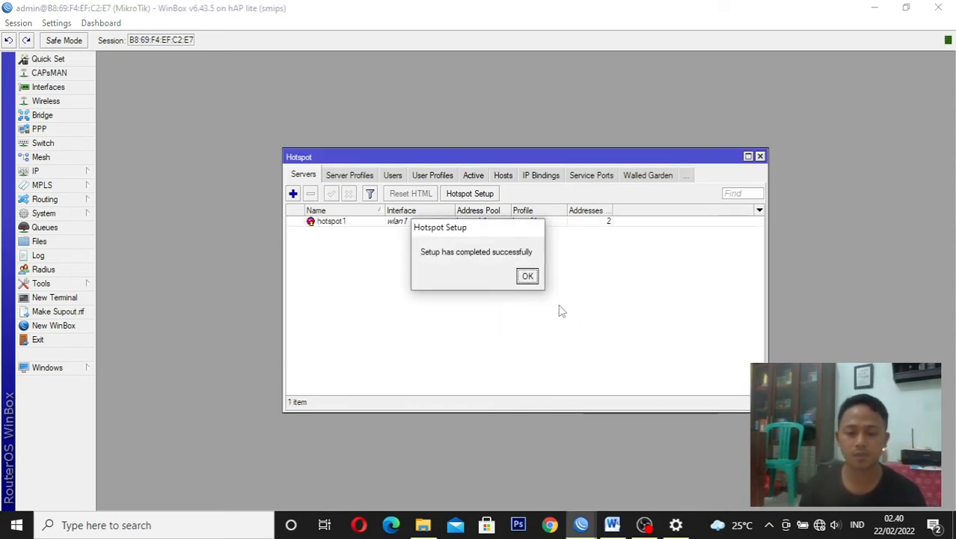
pyautogui.click(528, 276)
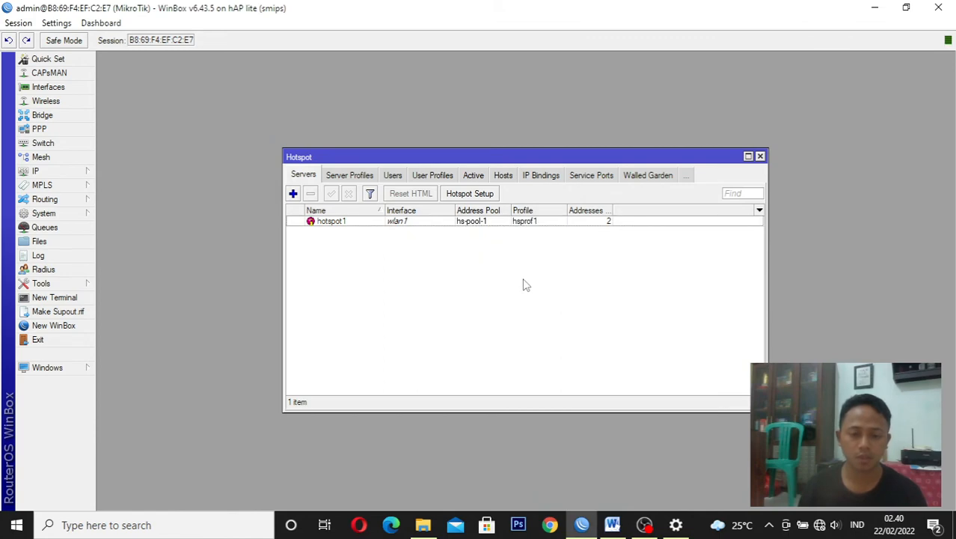
# Switch to the Word task sheet and examine the network topology diagram under "GAMBAR KERJA/LAMPIRAN LAIN"
pyautogui.click(612, 525)
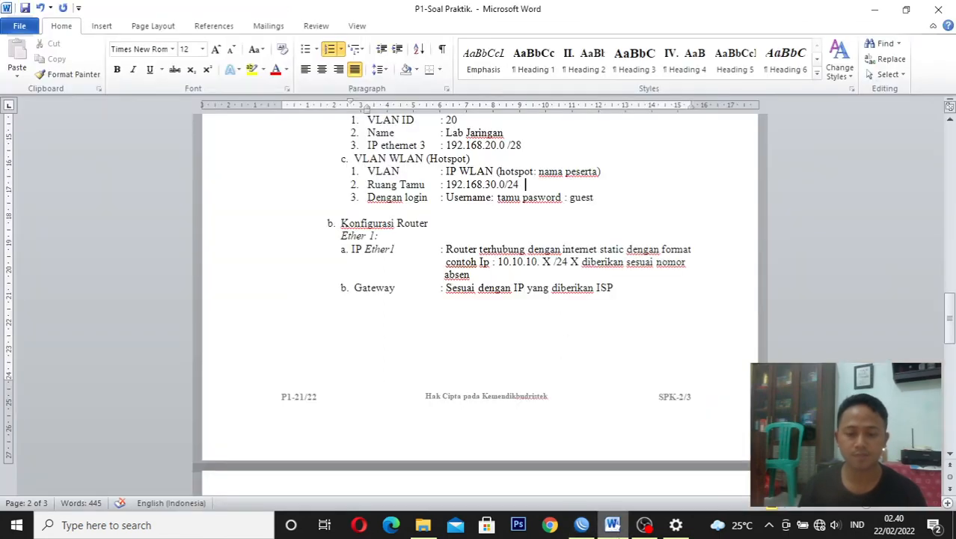
pyautogui.moveTo(951, 305); pyautogui.dragTo(953, 362)
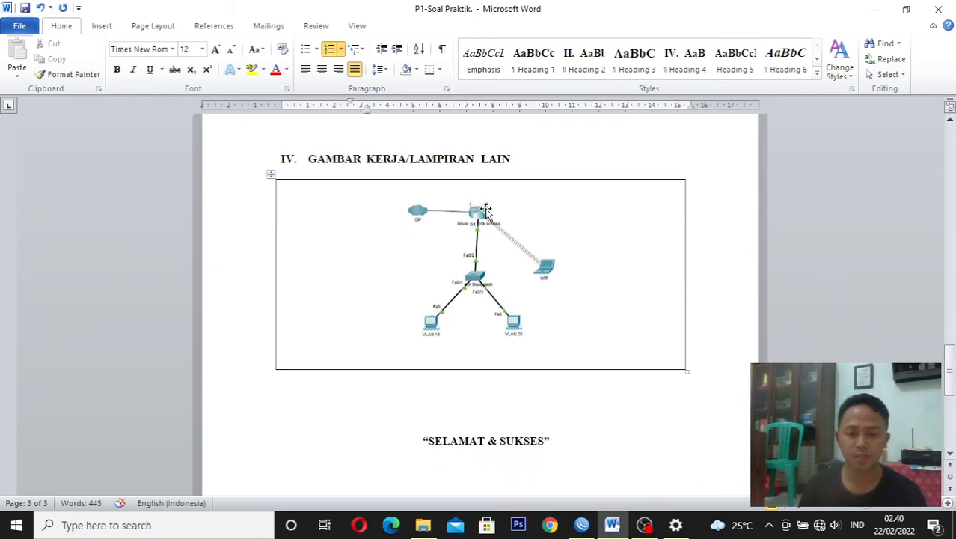
pyautogui.click(487, 209)
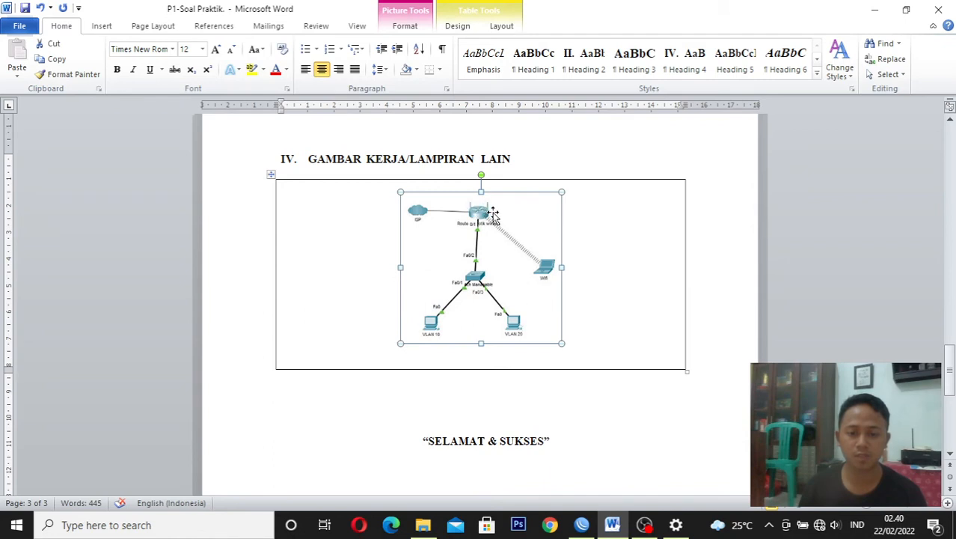
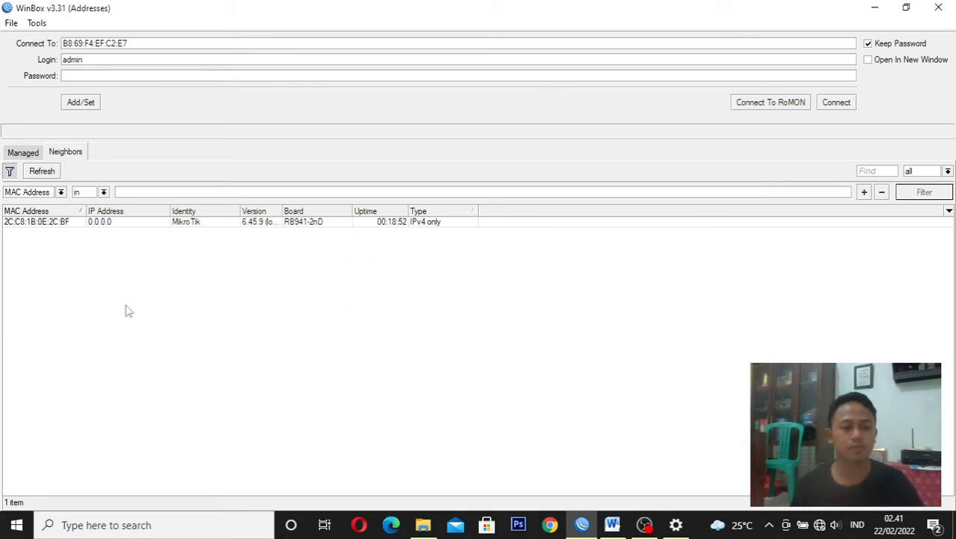
# Refresh the neighbor list, connect to the router 2C:C8:1B:0E:2C:BF as admin, and close its Hotspot window
pyautogui.click(42, 171)
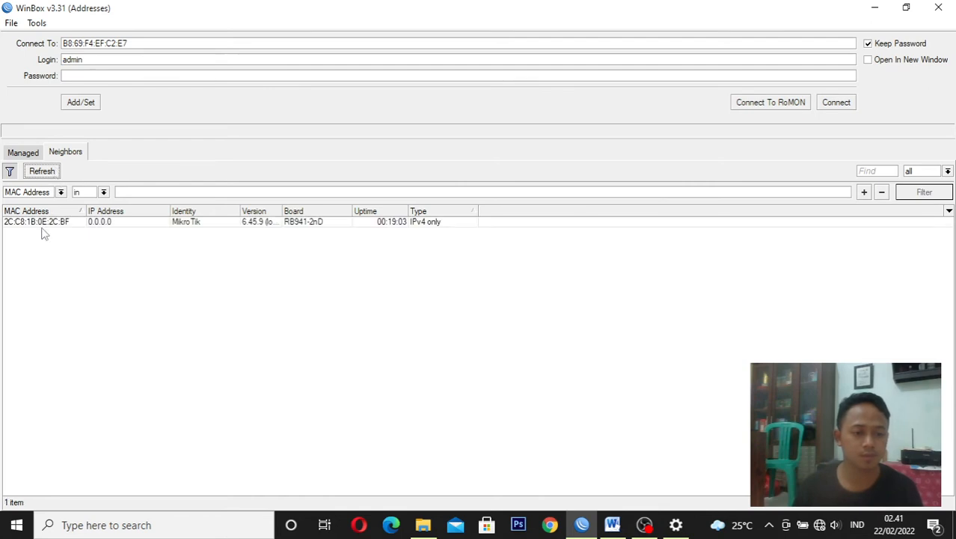
pyautogui.click(43, 230)
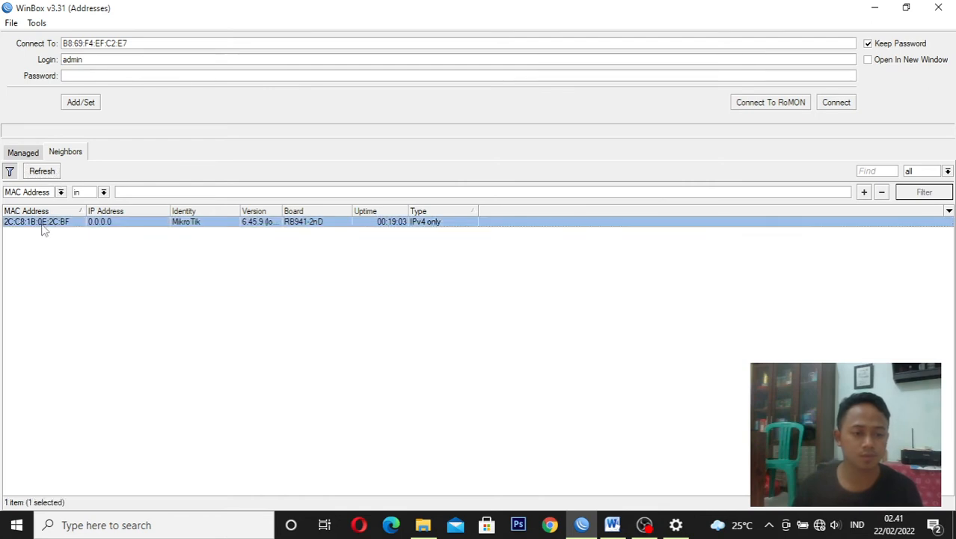
pyautogui.click(838, 104)
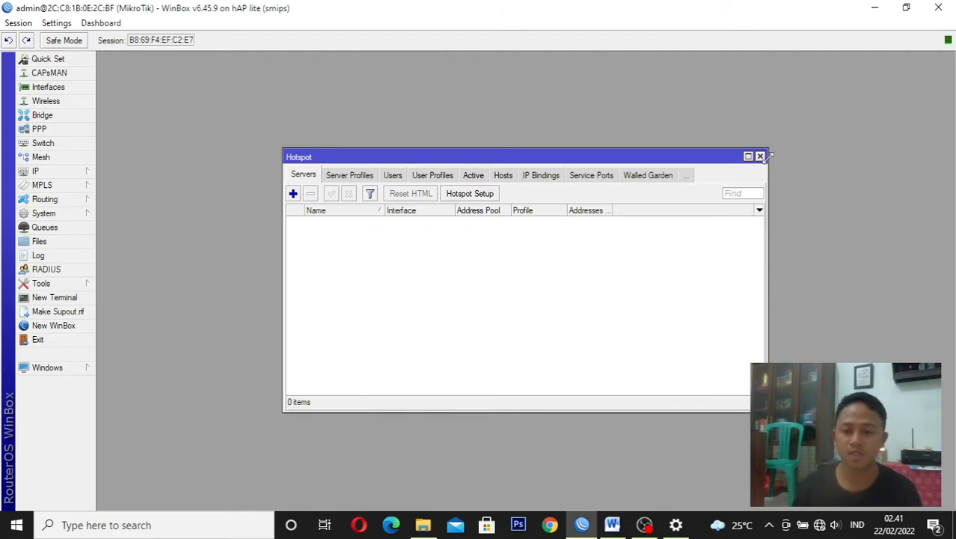
pyautogui.click(760, 156)
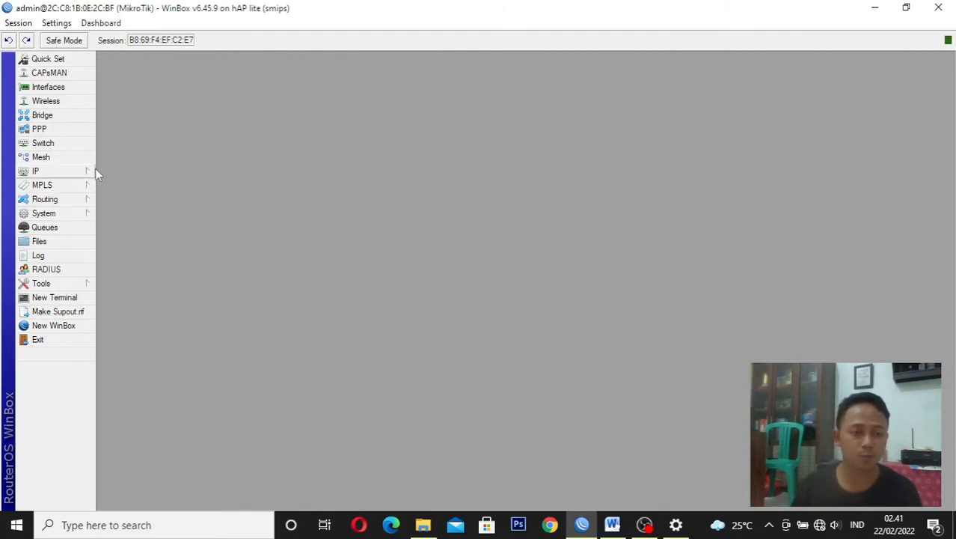
# Create a new bridge named bridge1 with the default settings
pyautogui.click(85, 117)
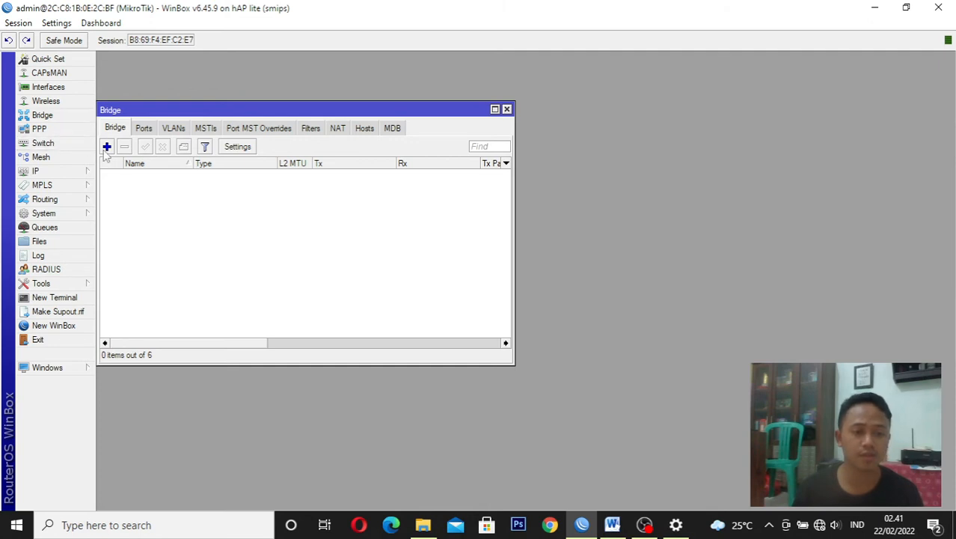
pyautogui.click(106, 147)
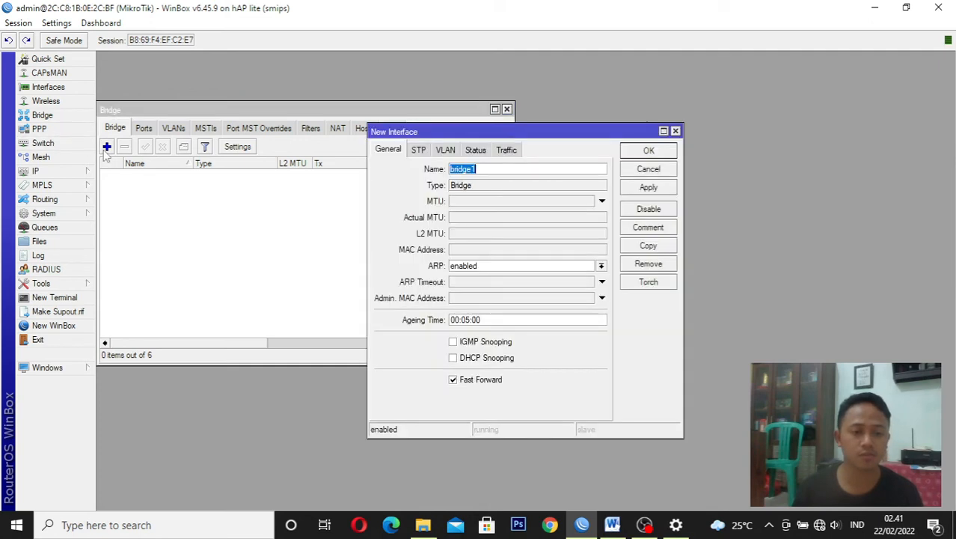
pyautogui.click(659, 188)
pyautogui.click(632, 154)
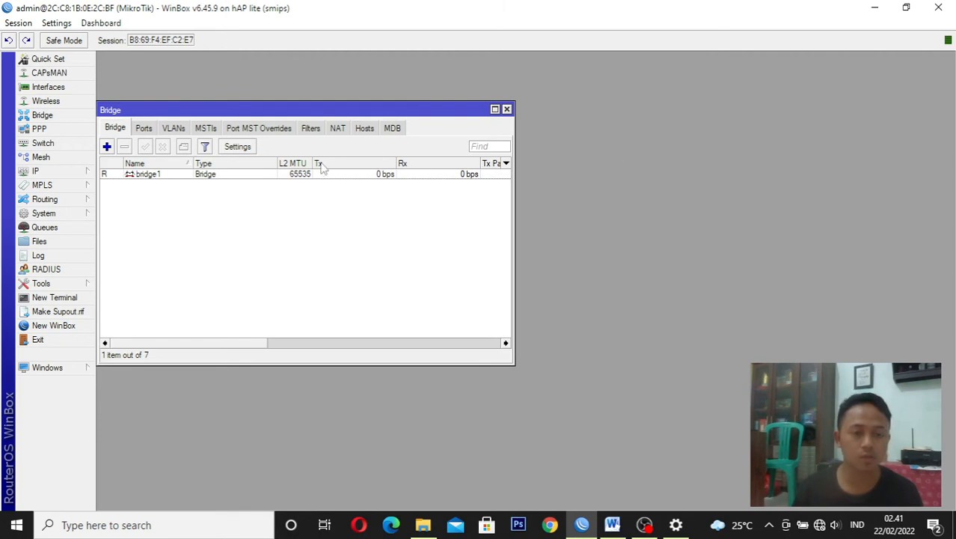
# Add ether1 as a port of bridge1
pyautogui.click(143, 129)
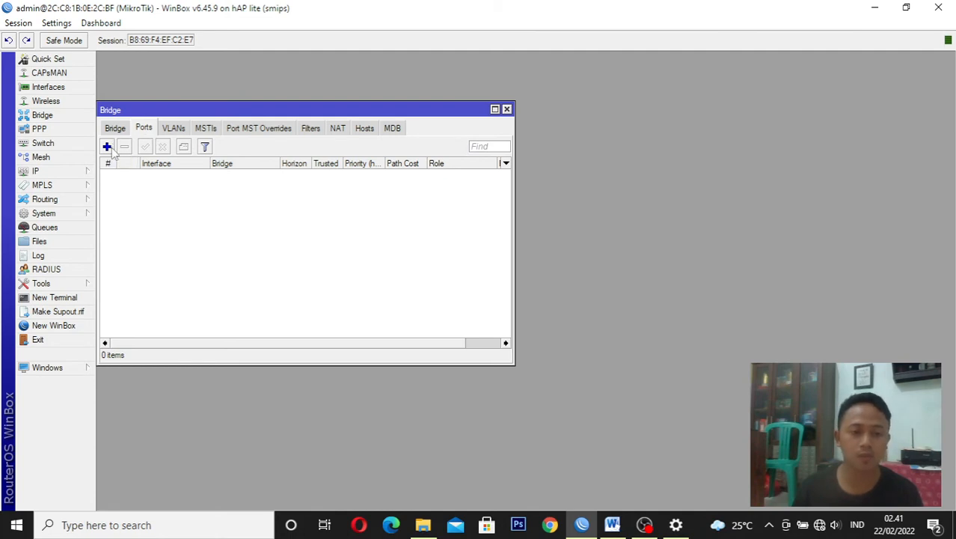
pyautogui.click(107, 147)
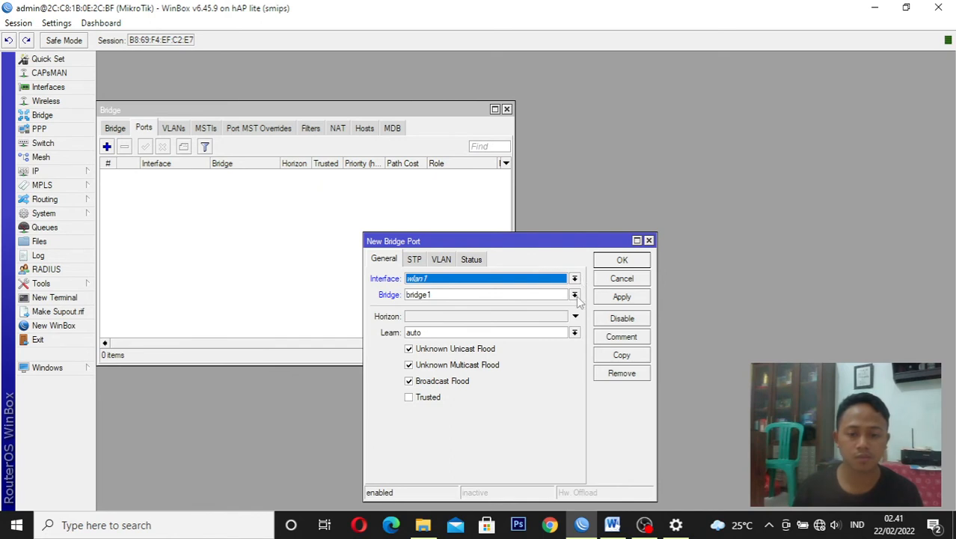
pyautogui.click(459, 279)
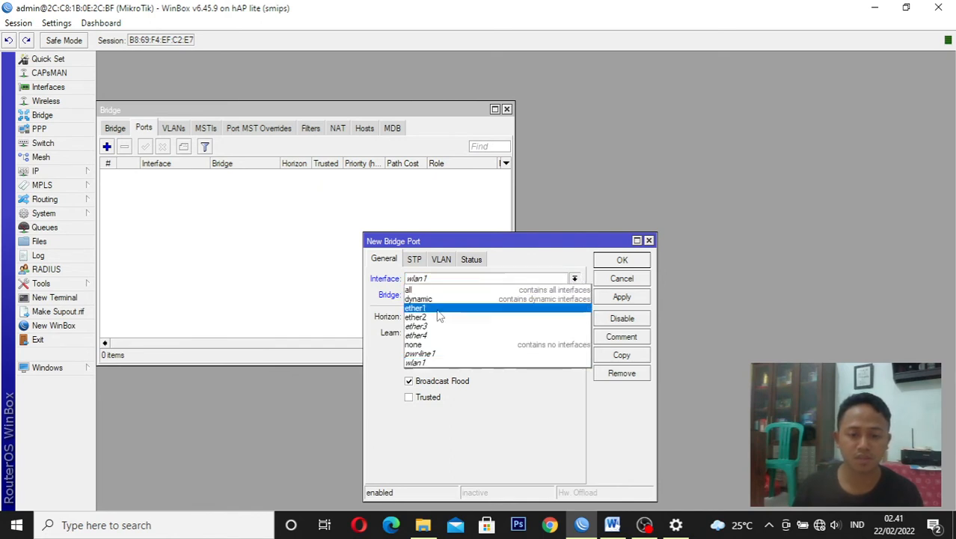
pyautogui.click(438, 309)
pyautogui.click(622, 300)
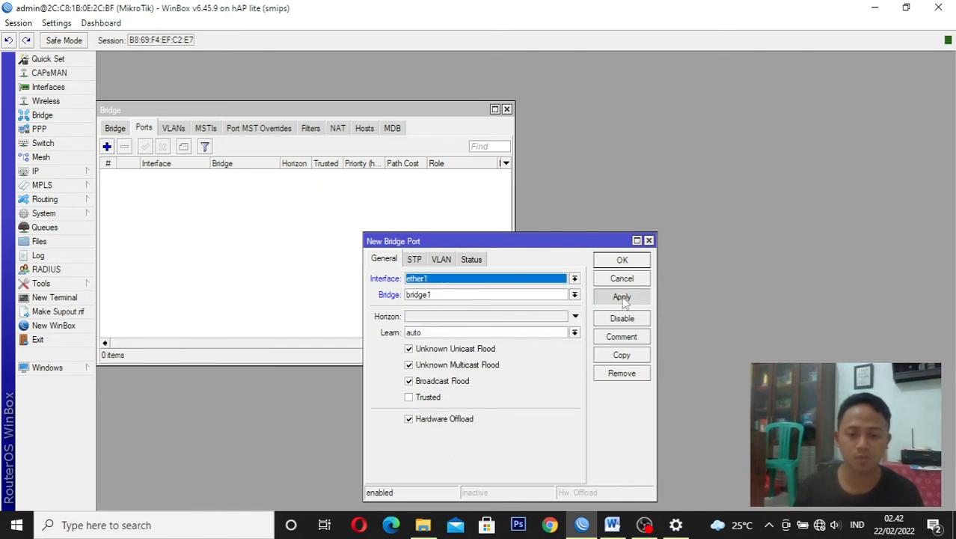
pyautogui.click(622, 260)
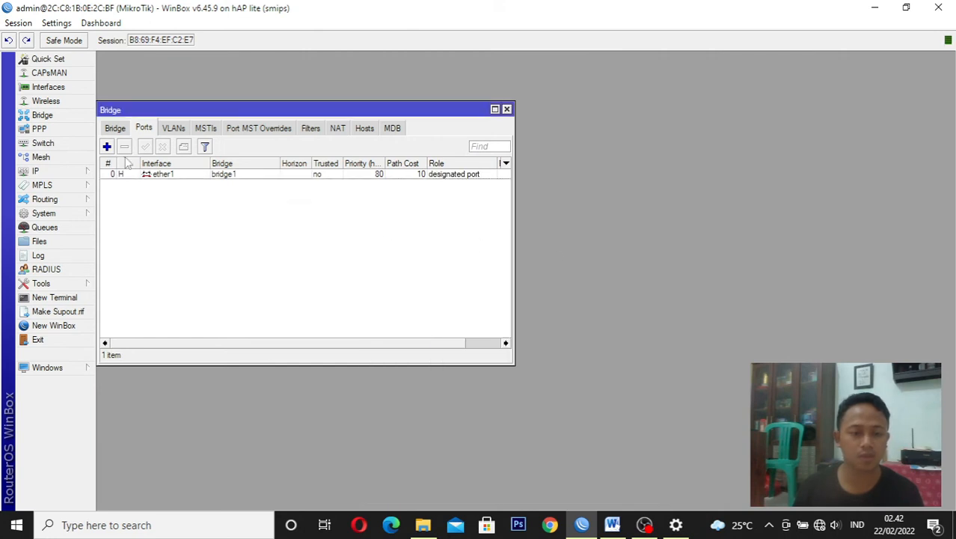
# Add ether2 as a port of bridge1
pyautogui.click(107, 148)
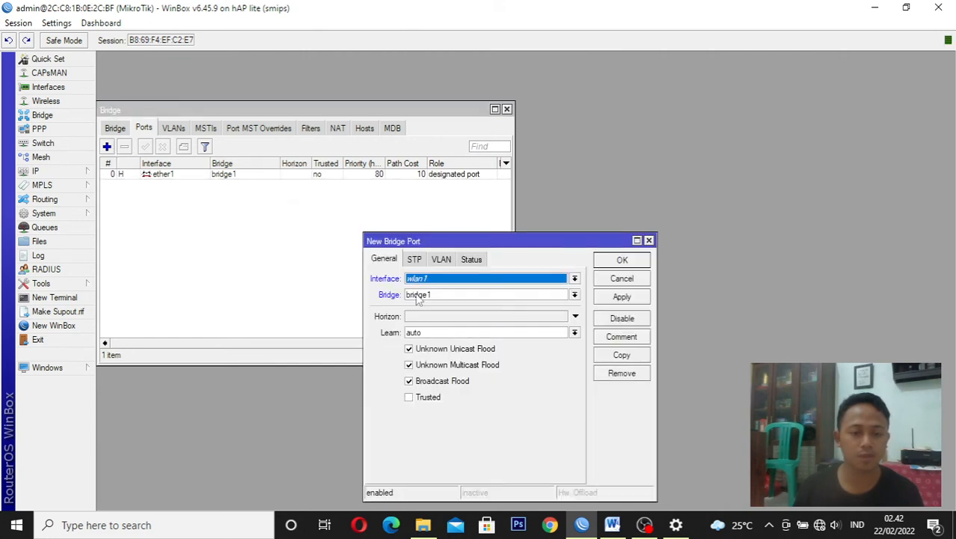
pyautogui.click(484, 277)
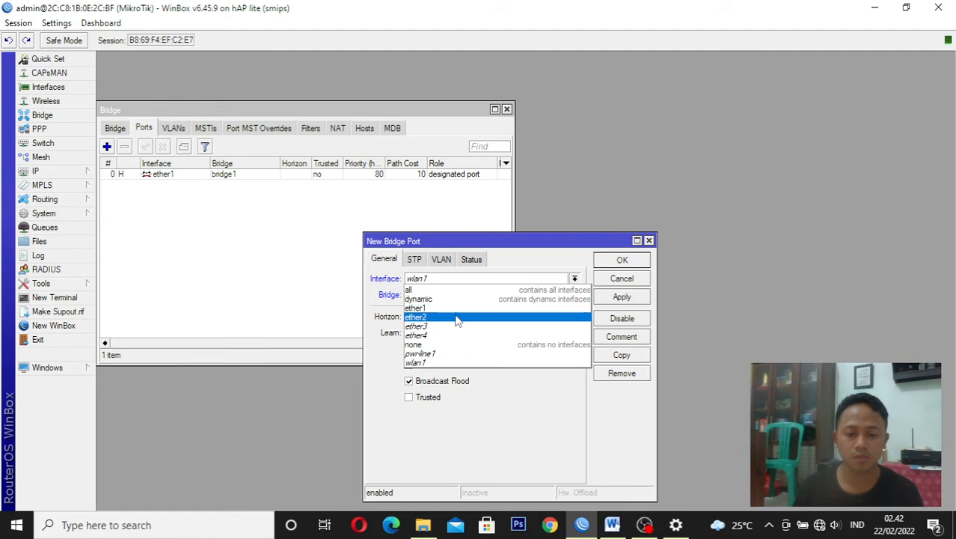
pyautogui.click(553, 312)
pyautogui.click(610, 298)
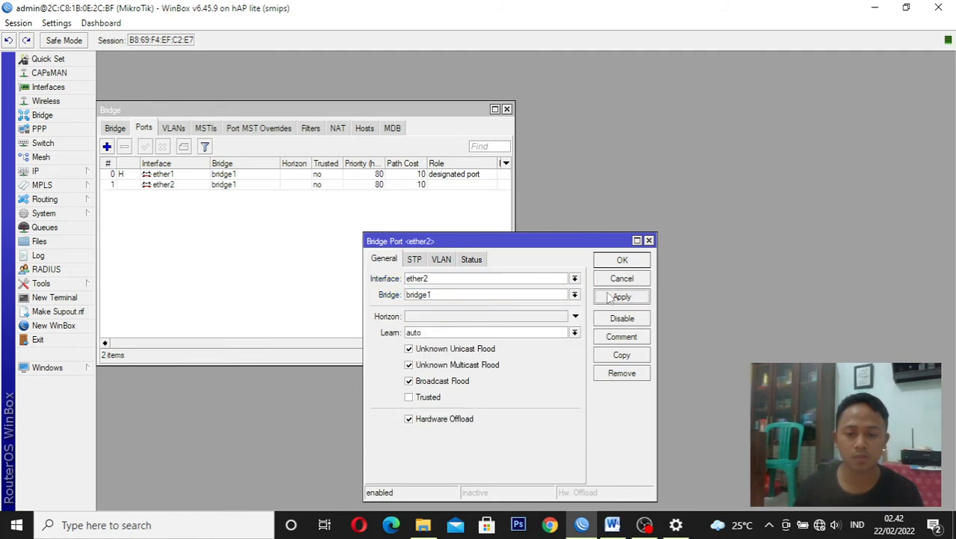
pyautogui.click(622, 261)
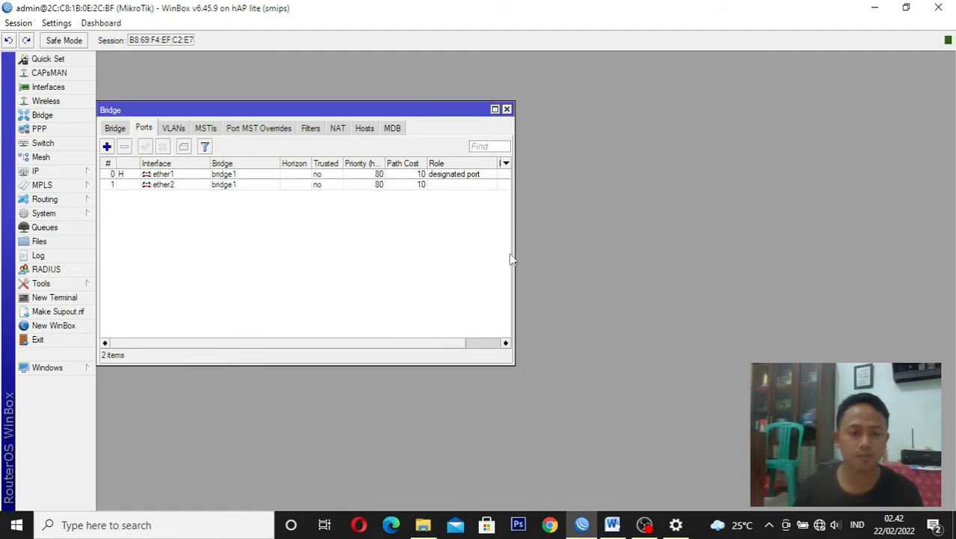
# Glance at the topology diagram in the Word task sheet, then return to WinBox and reconnect to the router 2C:C8:1B:0E:2C:BF
pyautogui.click(107, 147)
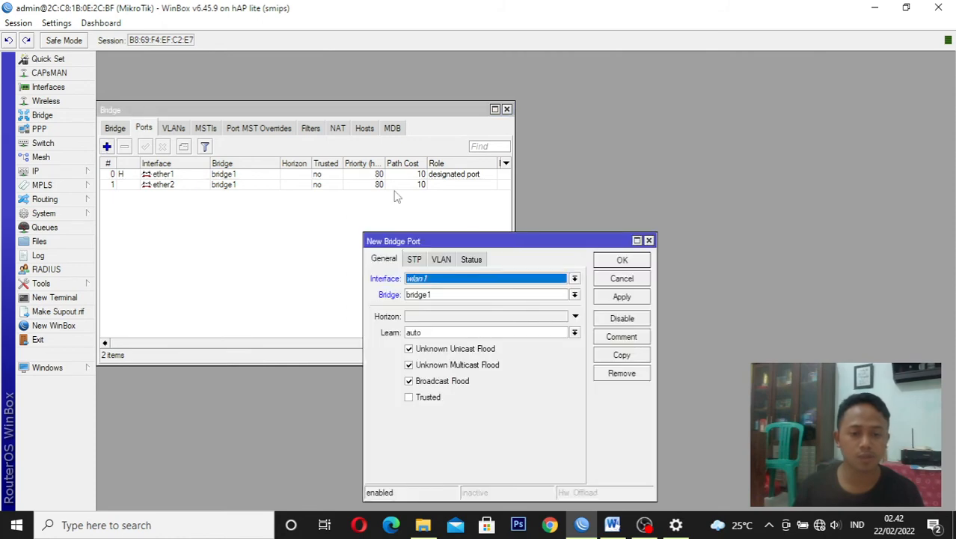
pyautogui.hotkey('alt', 'Tab')
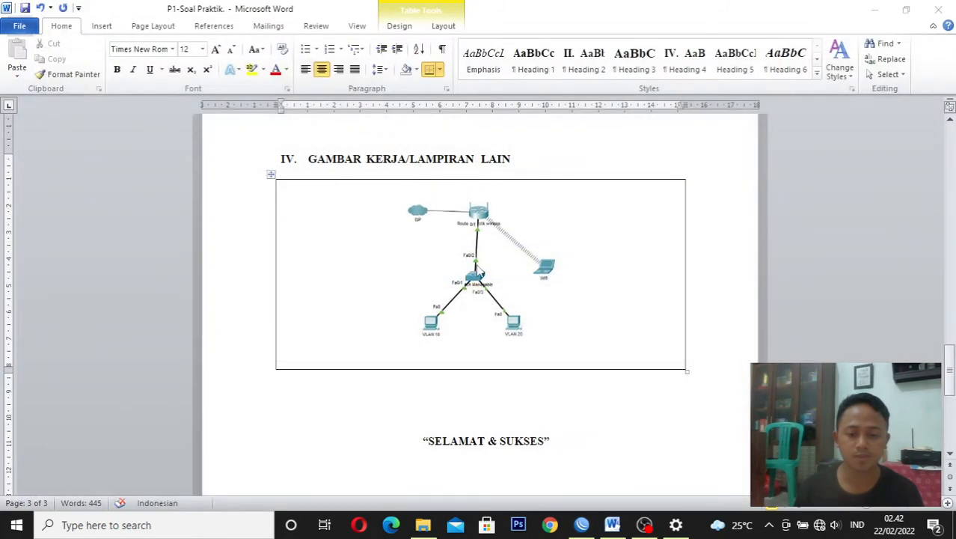
pyautogui.click(590, 527)
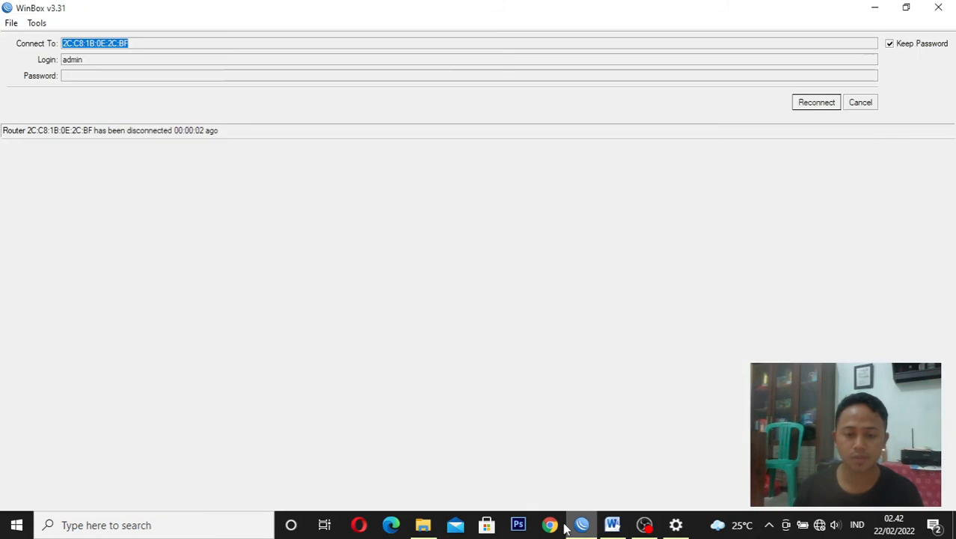
pyautogui.click(860, 103)
pyautogui.click(49, 225)
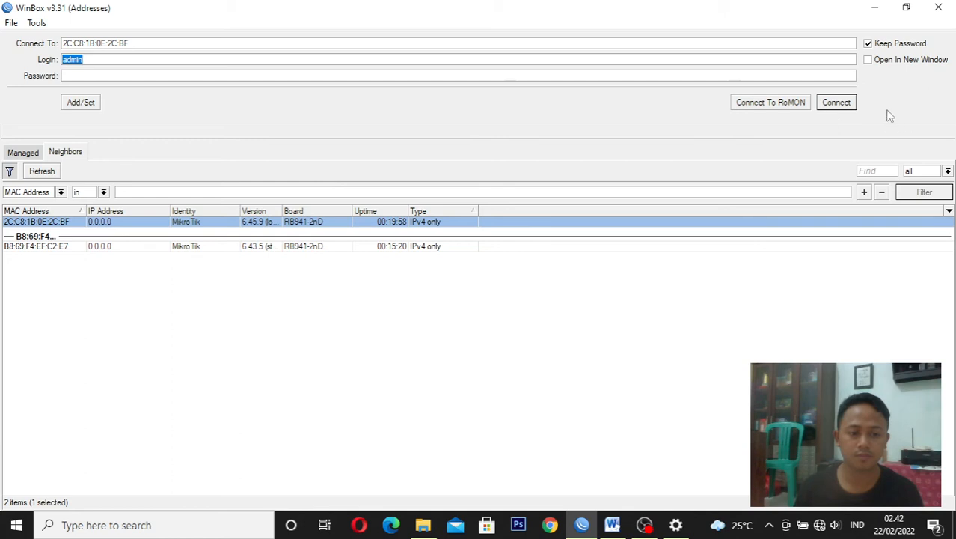
pyautogui.click(836, 102)
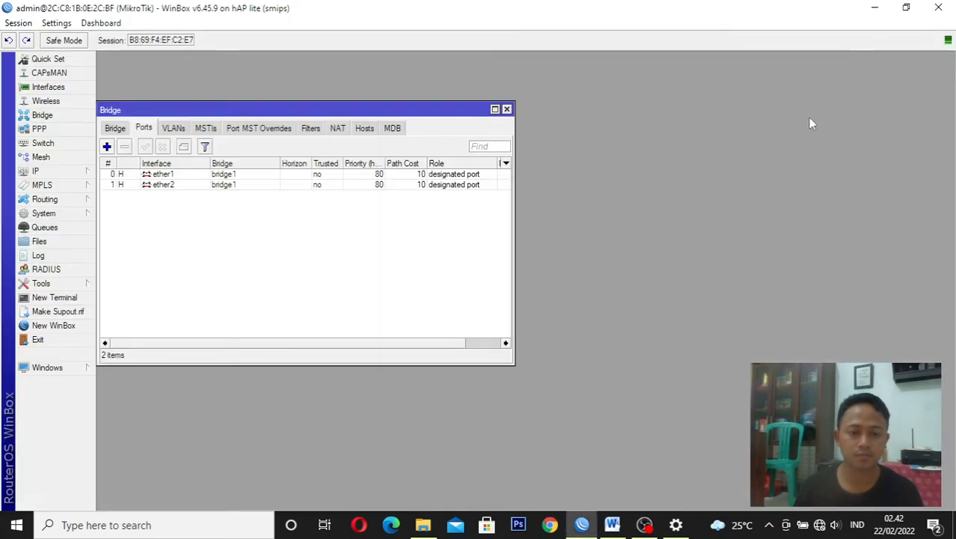
# Add ether3 as a port of bridge1 and close the Bridge window
pyautogui.click(106, 147)
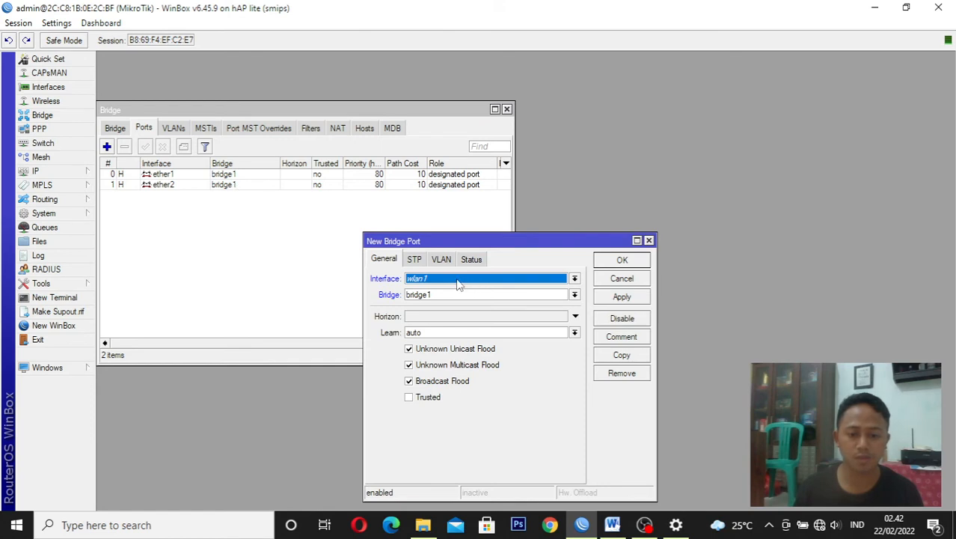
pyautogui.click(458, 282)
pyautogui.click(458, 327)
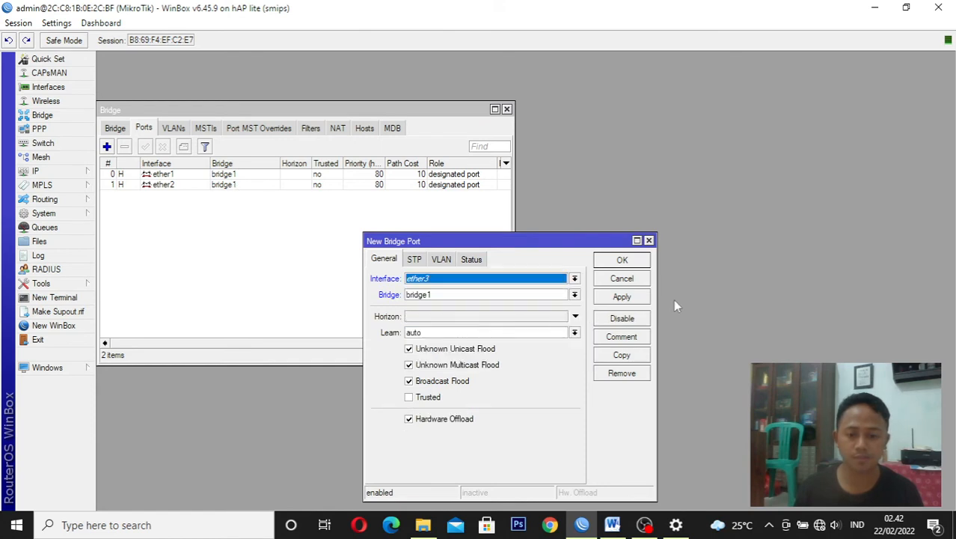
pyautogui.click(626, 297)
pyautogui.click(627, 262)
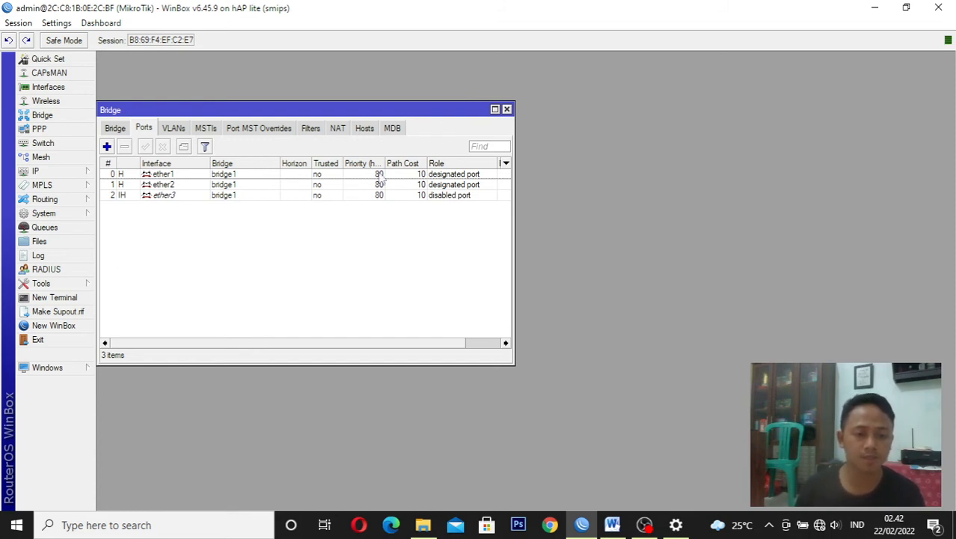
pyautogui.click(508, 110)
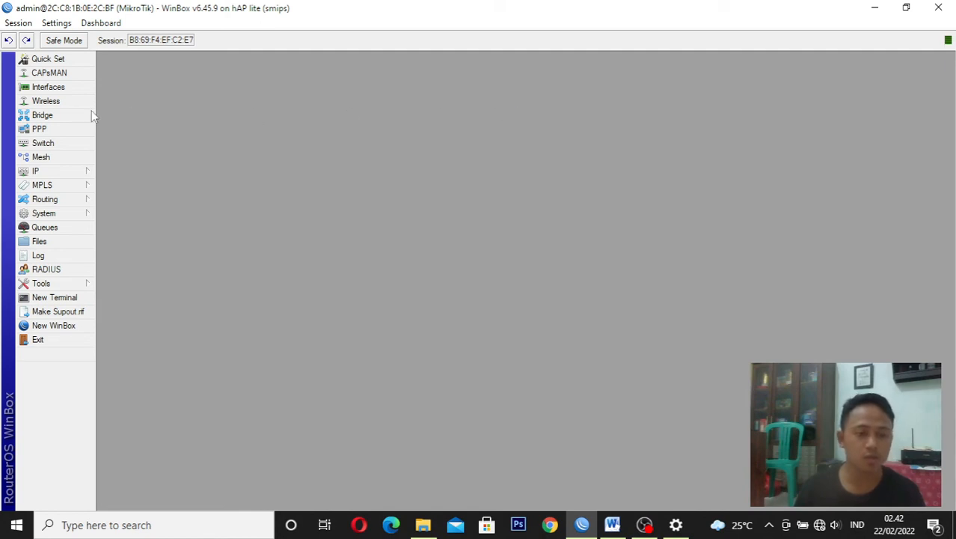
# Open the switch's VLAN table, check the VLAN 10 and VLAN 20 requirements in the Word task sheet, and return to WinBox
pyautogui.click(45, 143)
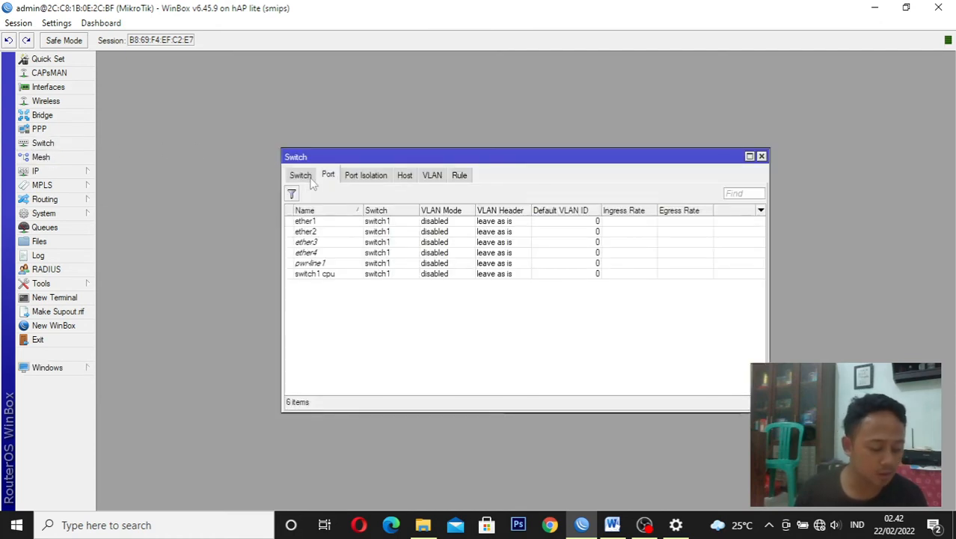
pyautogui.click(432, 180)
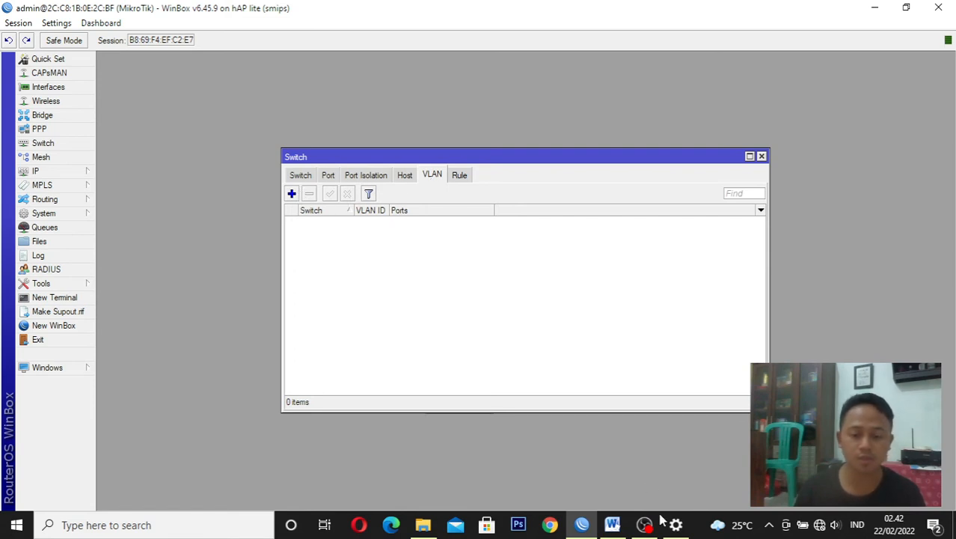
pyautogui.click(612, 525)
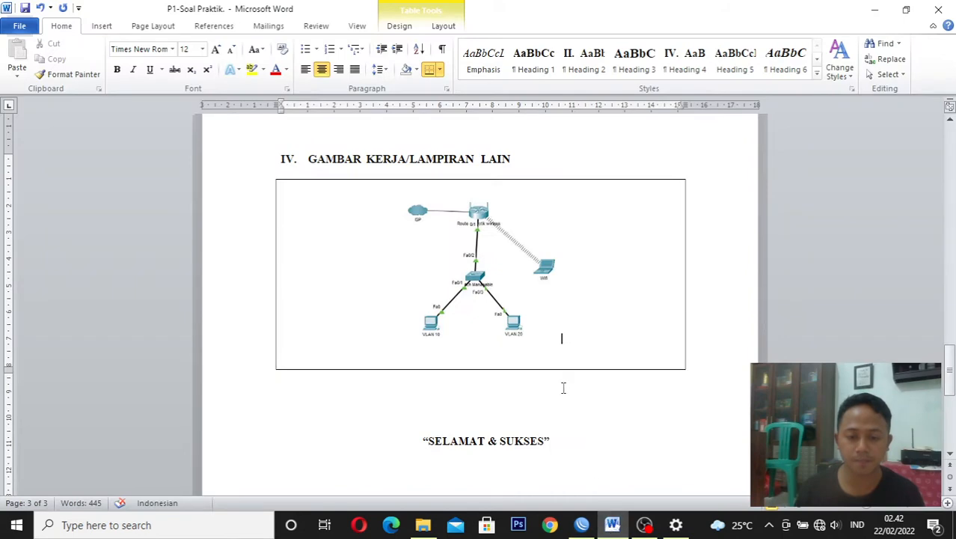
pyautogui.moveTo(949, 369); pyautogui.dragTo(949, 305)
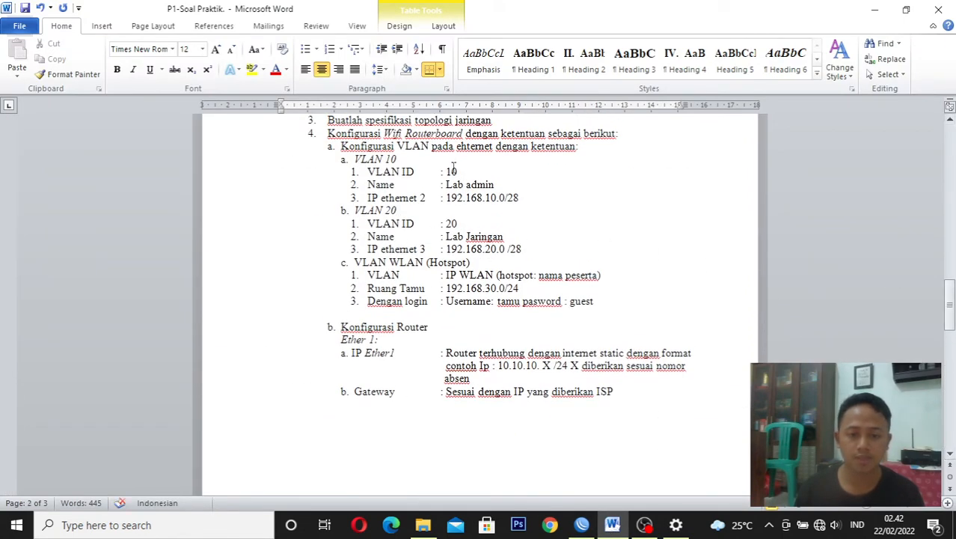
pyautogui.click(581, 528)
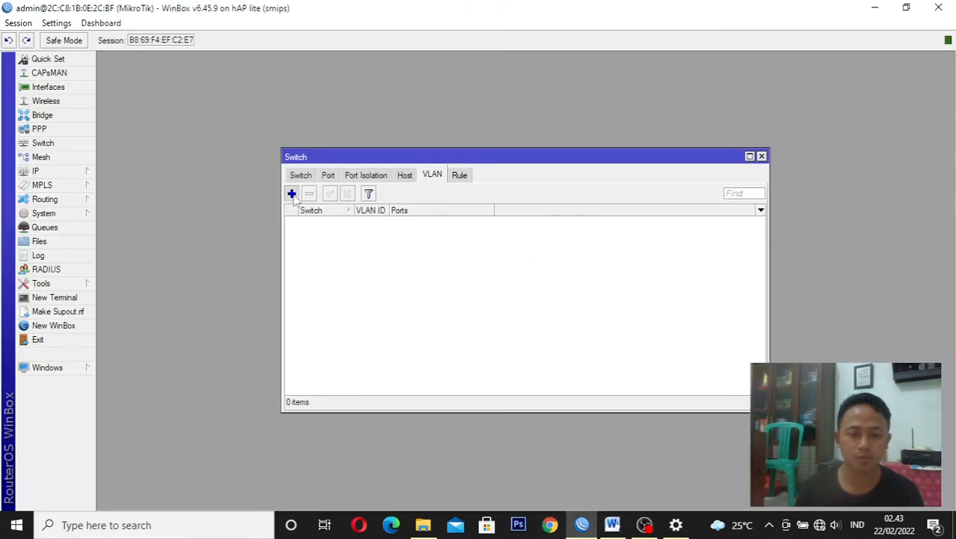
# Add a switch VLAN on switch1 with VLAN ID 10 and ports ether1 and ether2
pyautogui.click(292, 194)
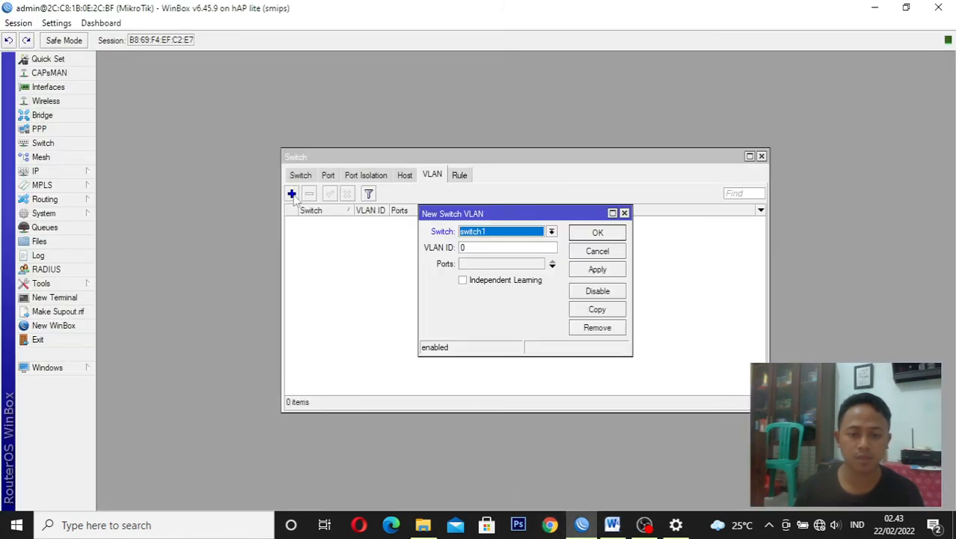
pyautogui.click(468, 248)
pyautogui.press('BackSpace')
pyautogui.write('1')
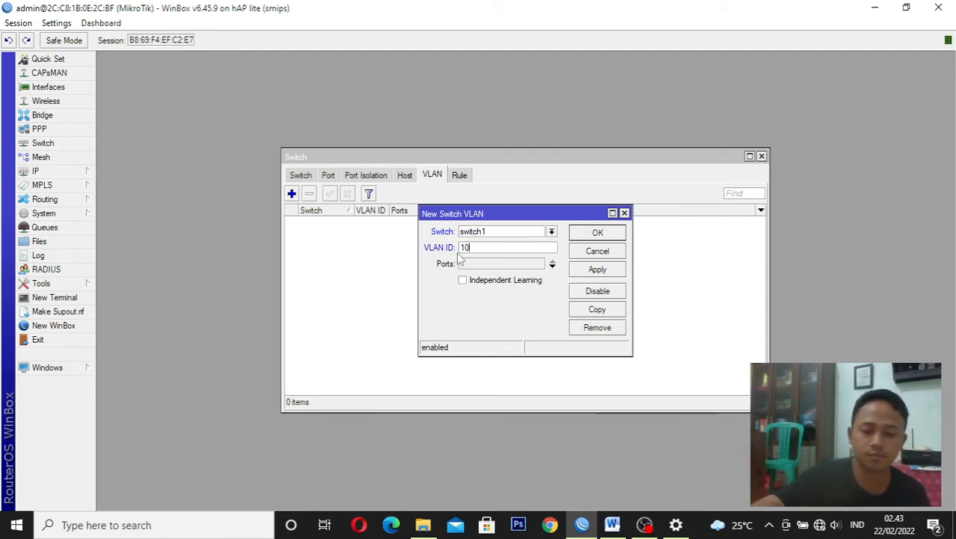
pyautogui.write('0')
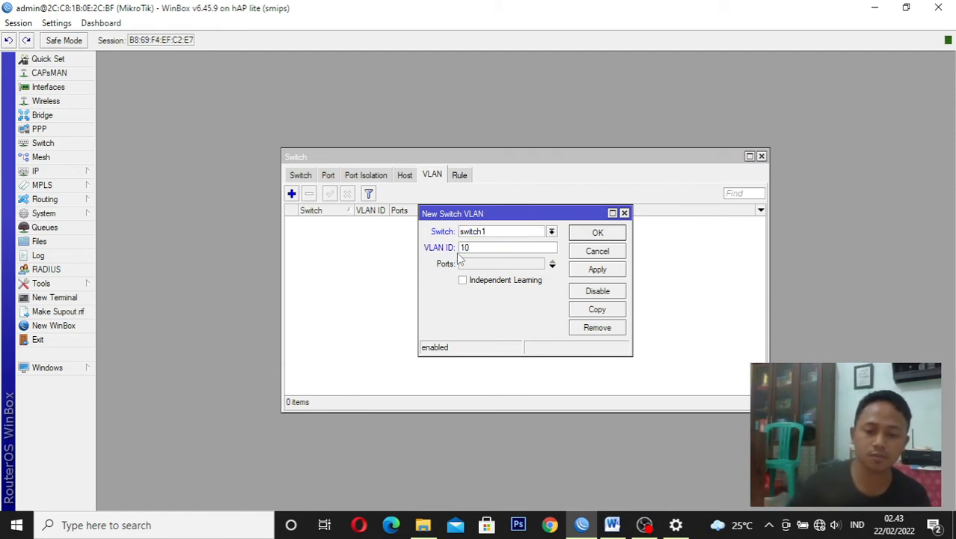
pyautogui.click(524, 268)
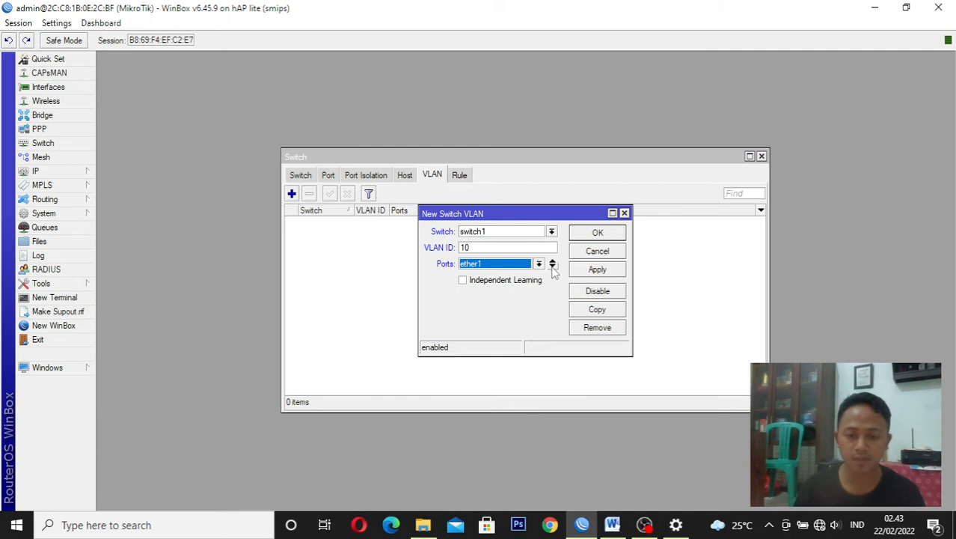
pyautogui.click(552, 266)
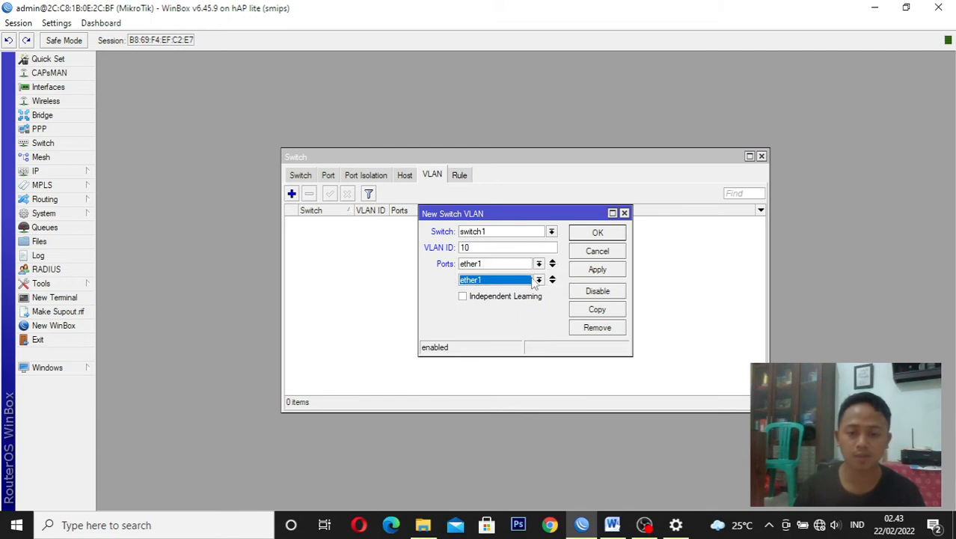
pyautogui.click(538, 280)
pyautogui.click(505, 300)
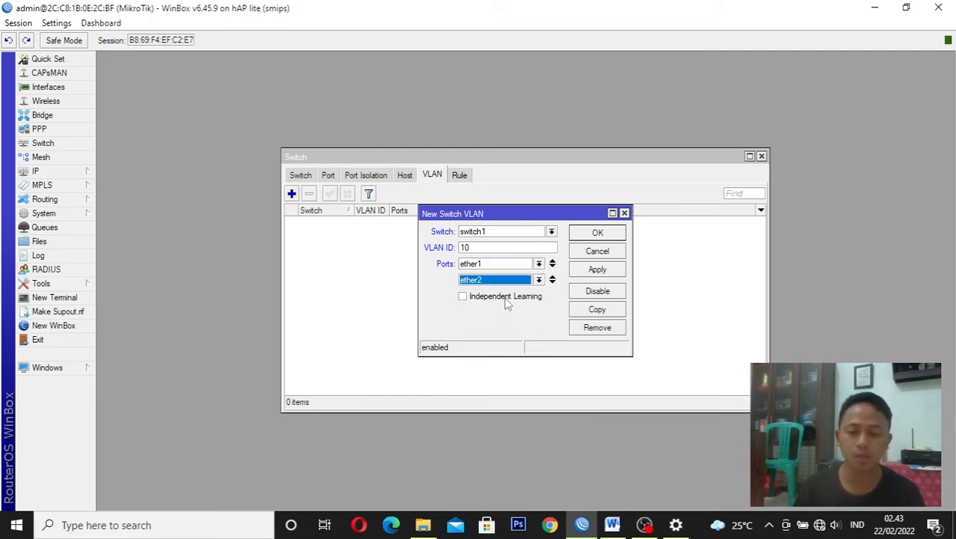
pyautogui.click(600, 271)
pyautogui.click(597, 235)
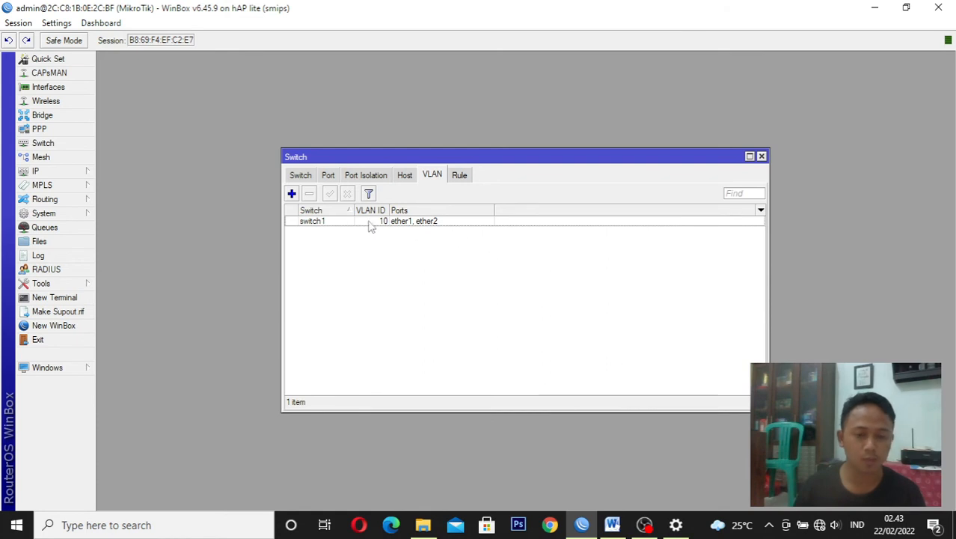
# Check the VLAN 20 requirements in the Word task sheet, then return to WinBox and add VLAN ID 20 on switch1 with ports ether1 and ether3
pyautogui.click(612, 526)
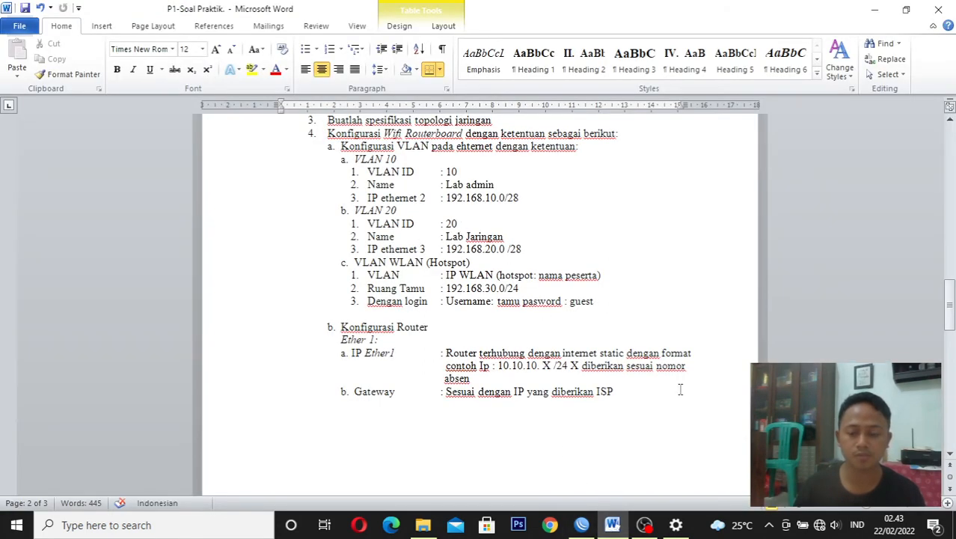
pyautogui.click(583, 525)
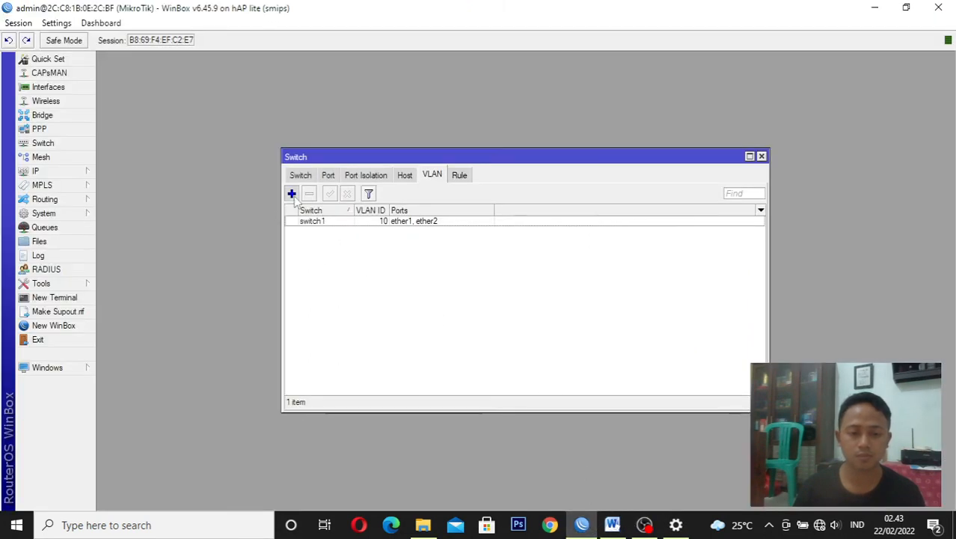
pyautogui.click(292, 194)
pyautogui.click(490, 246)
pyautogui.press('BackSpace')
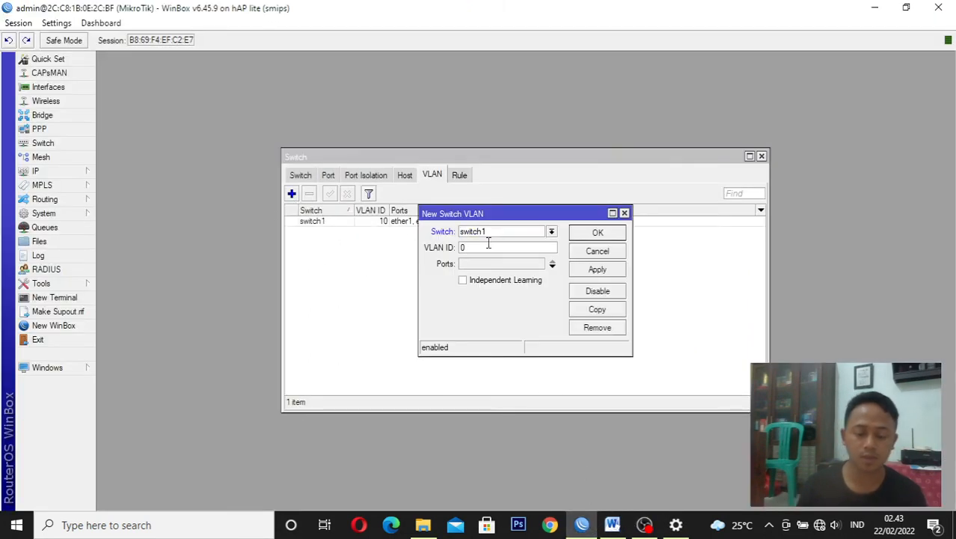
pyautogui.write('20')
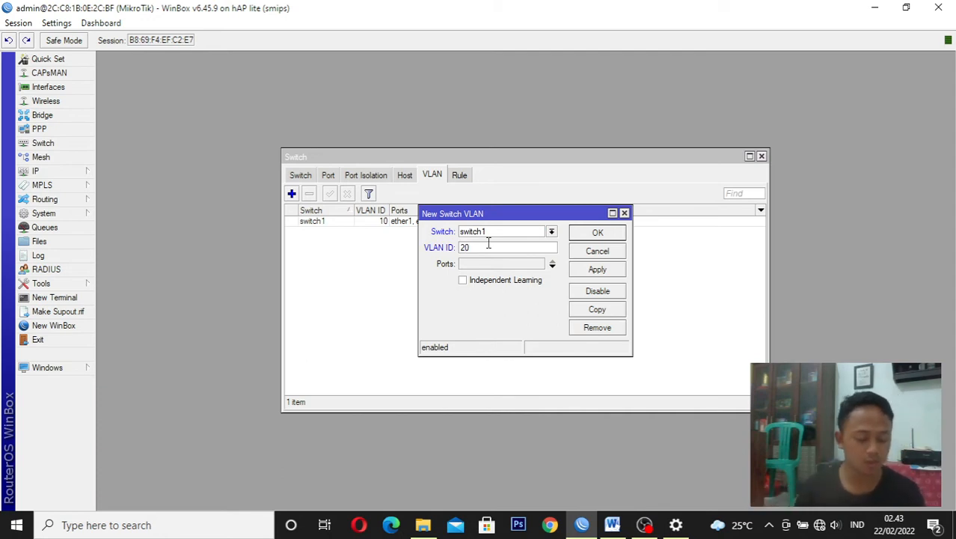
pyautogui.click(552, 266)
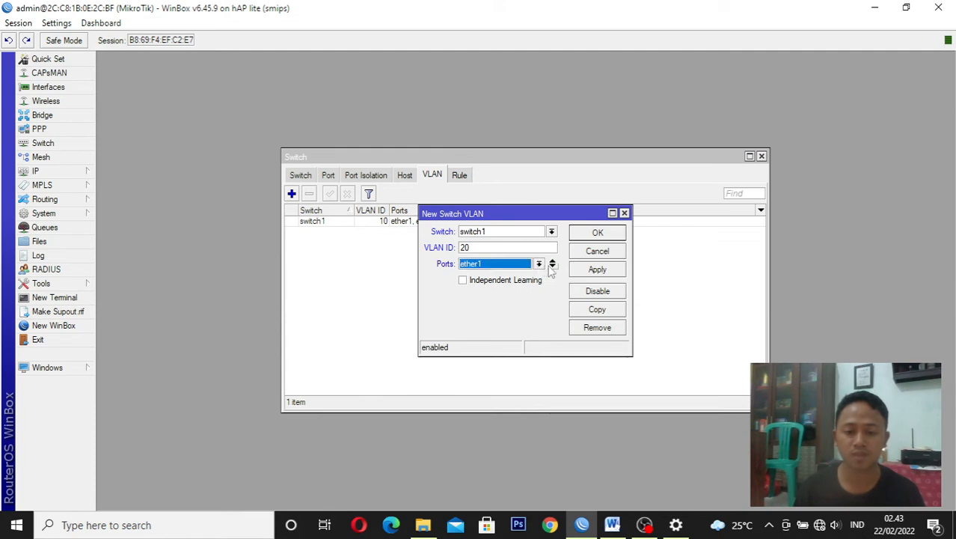
pyautogui.click(551, 266)
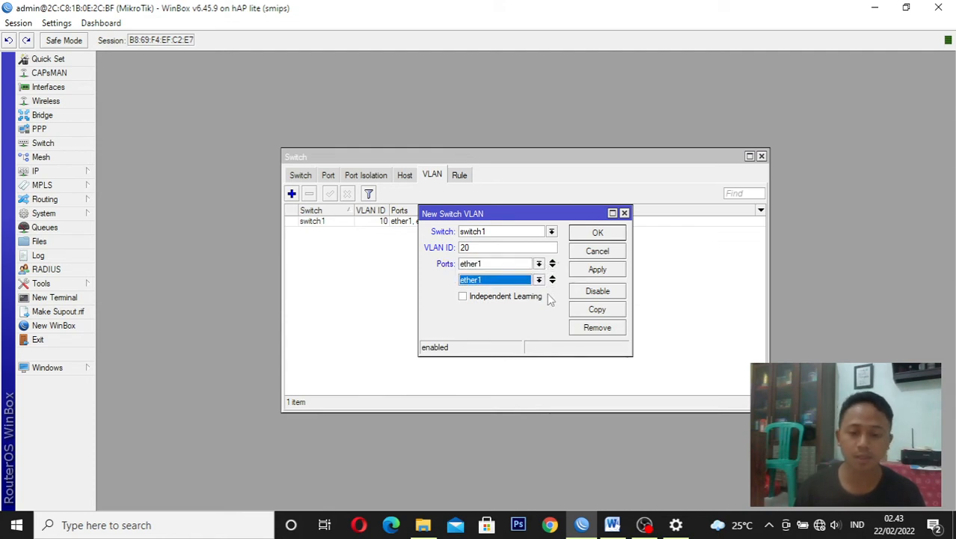
pyautogui.click(539, 280)
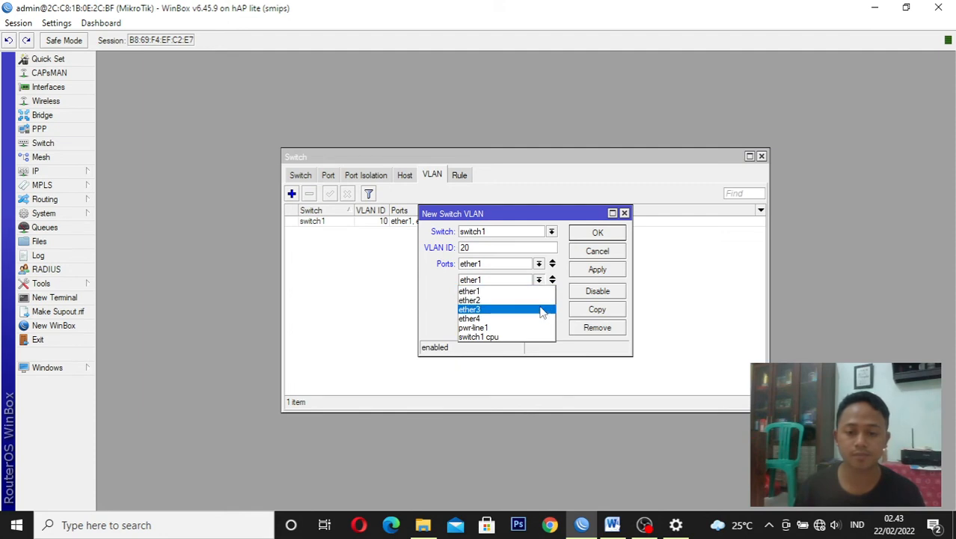
pyautogui.click(544, 310)
pyautogui.click(598, 273)
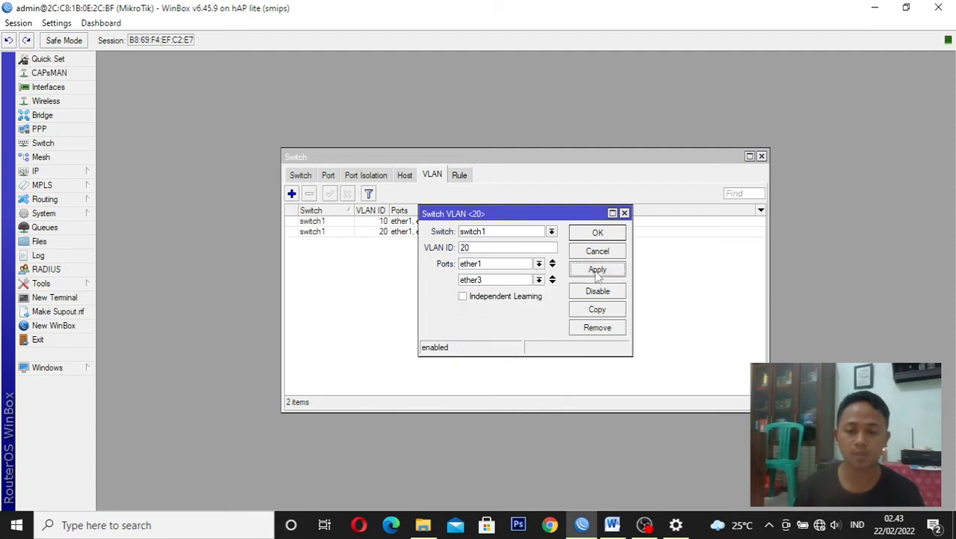
pyautogui.click(598, 235)
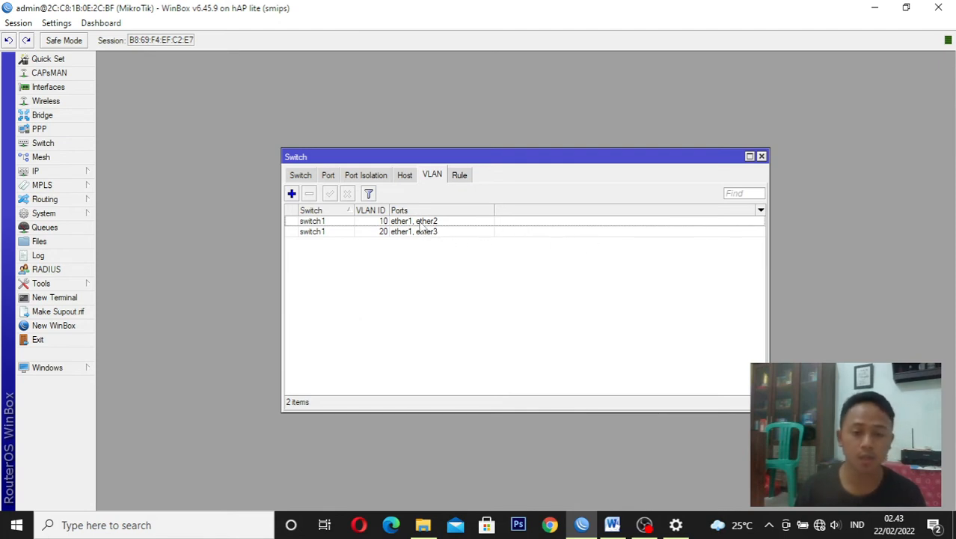
# Set switch port ether1 to VLAN mode secure and VLAN header add if missing
pyautogui.click(329, 175)
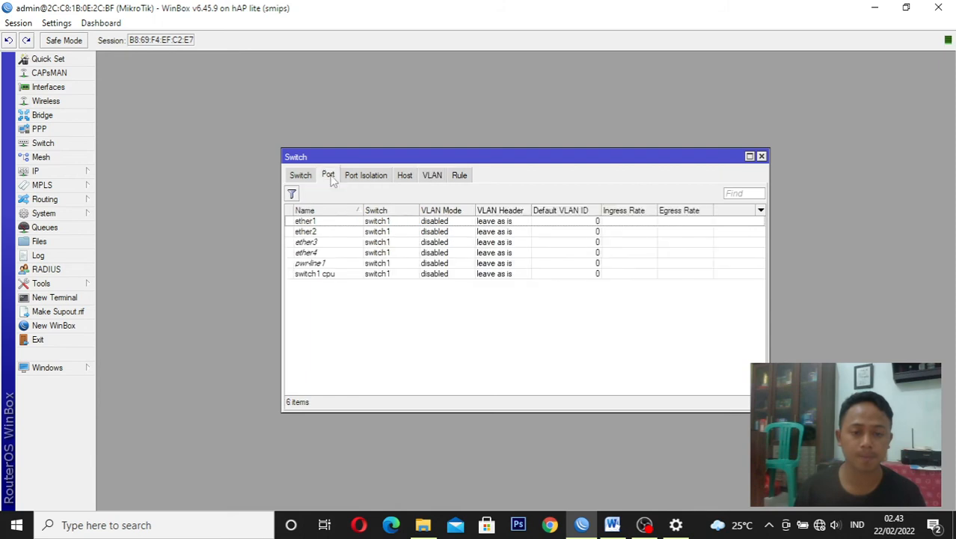
pyautogui.doubleClick(424, 225)
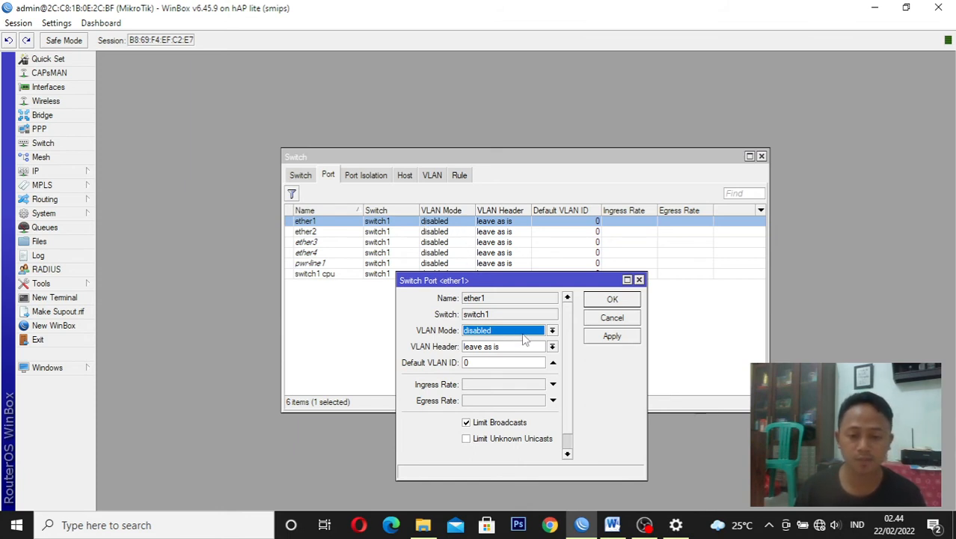
pyautogui.click(524, 335)
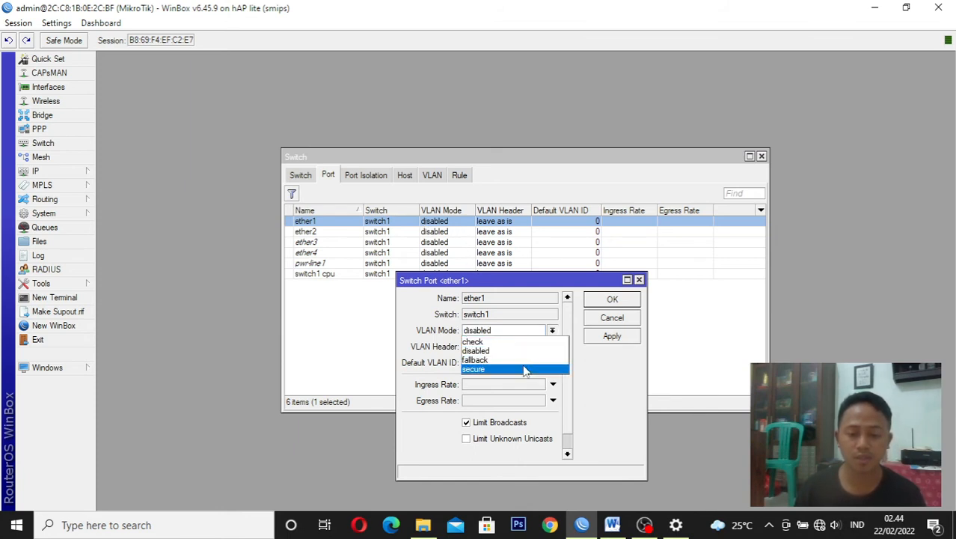
pyautogui.click(526, 370)
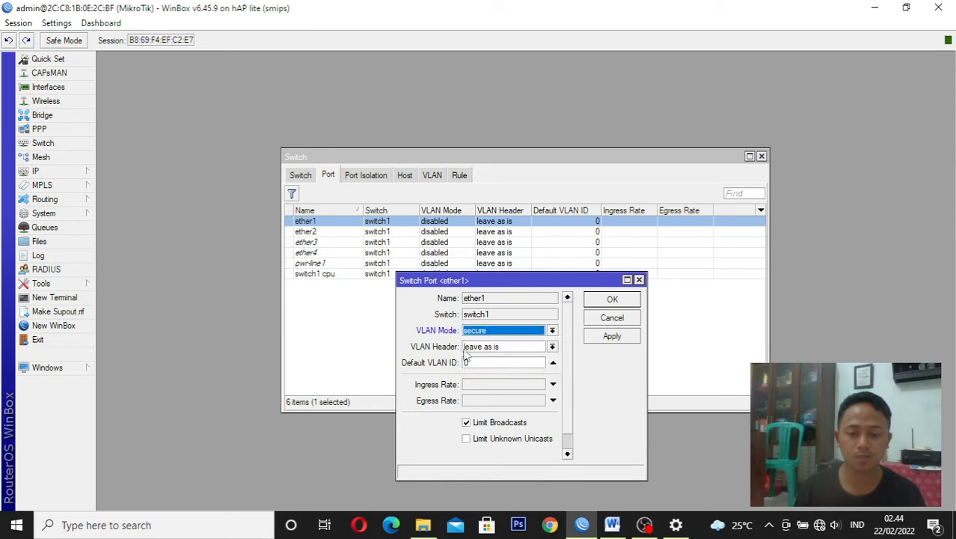
pyautogui.click(536, 349)
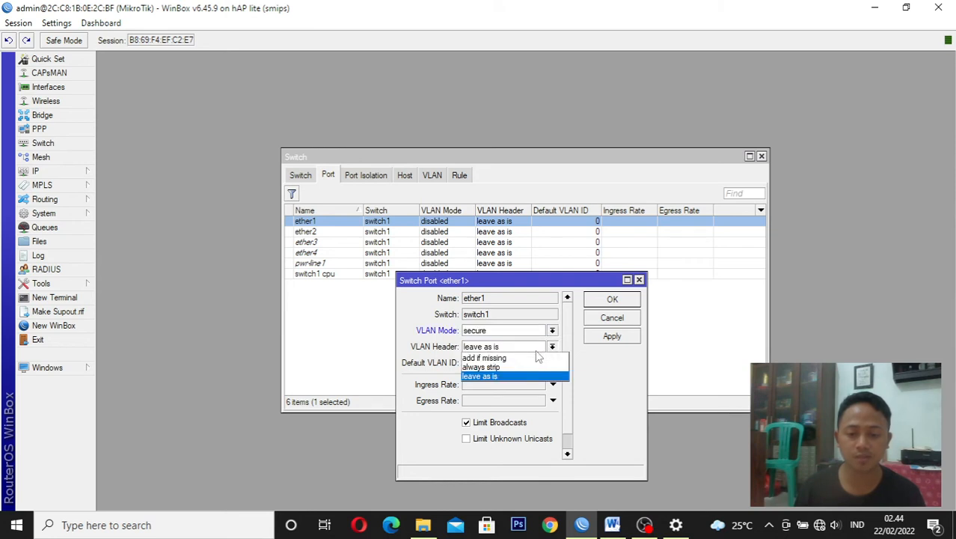
pyautogui.click(530, 359)
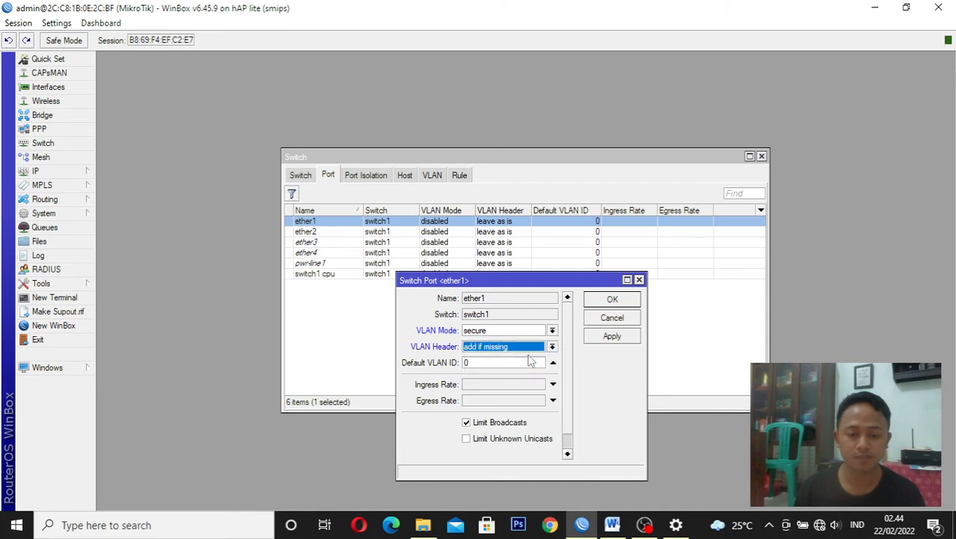
pyautogui.click(608, 338)
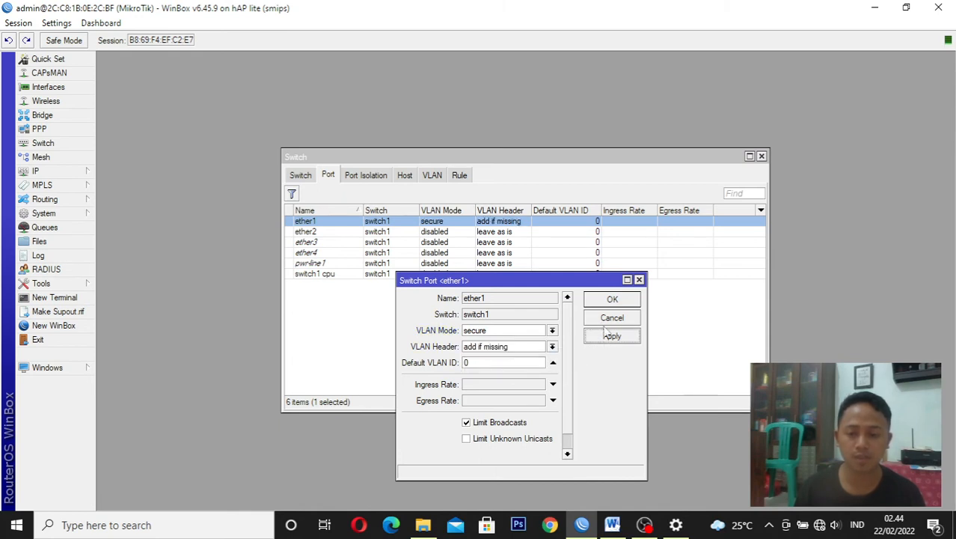
pyautogui.click(612, 300)
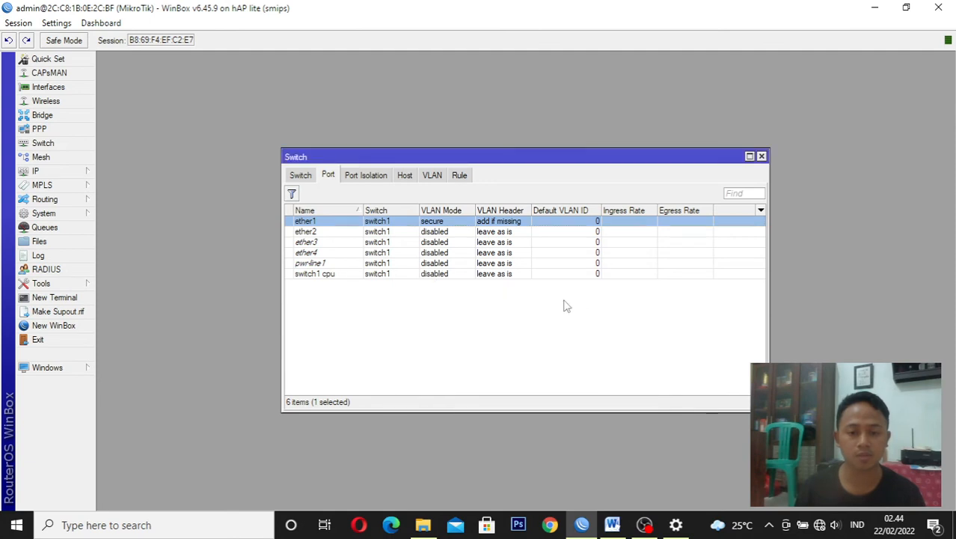
# Set switch port ether2 to VLAN mode secure, VLAN header add if missing and default VLAN ID 10
pyautogui.click(410, 233)
pyautogui.doubleClick(410, 234)
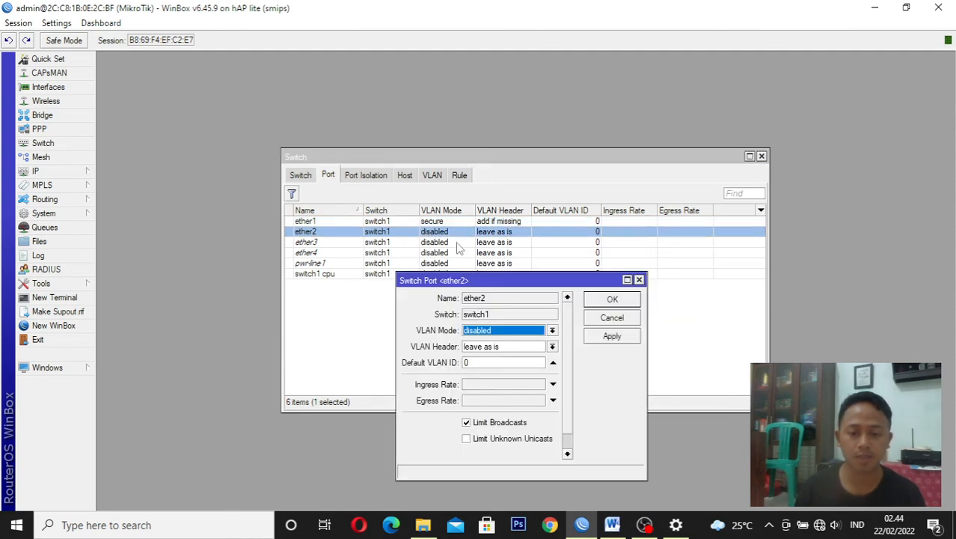
pyautogui.click(532, 333)
pyautogui.click(503, 367)
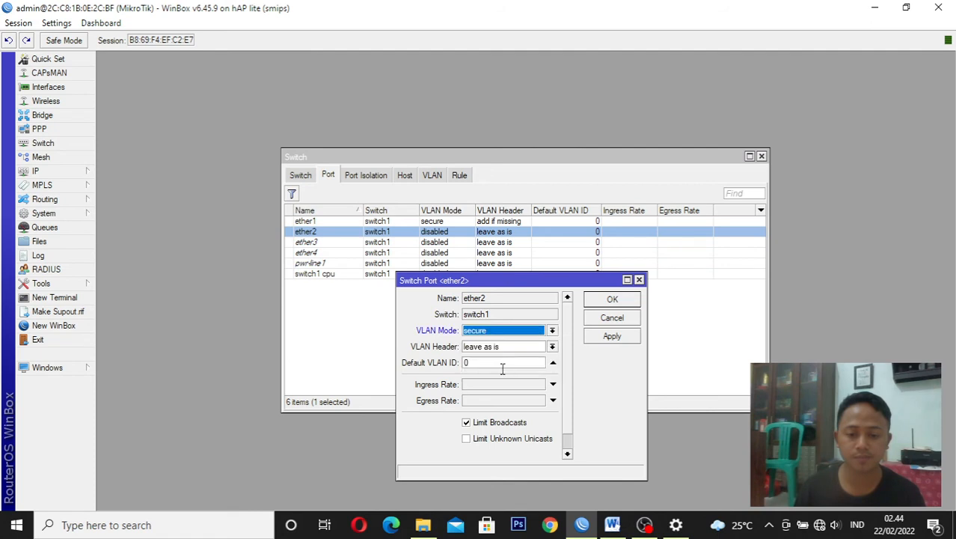
pyautogui.click(510, 346)
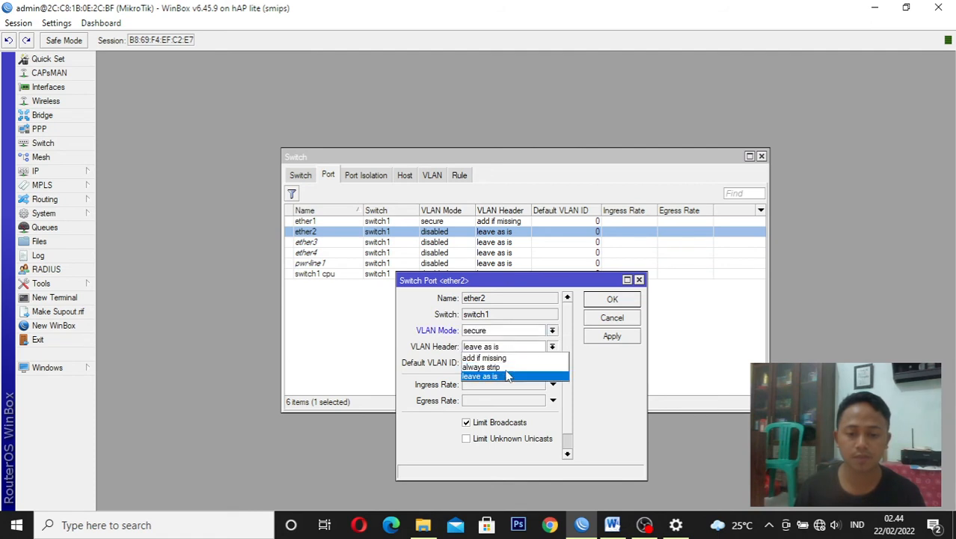
pyautogui.click(509, 357)
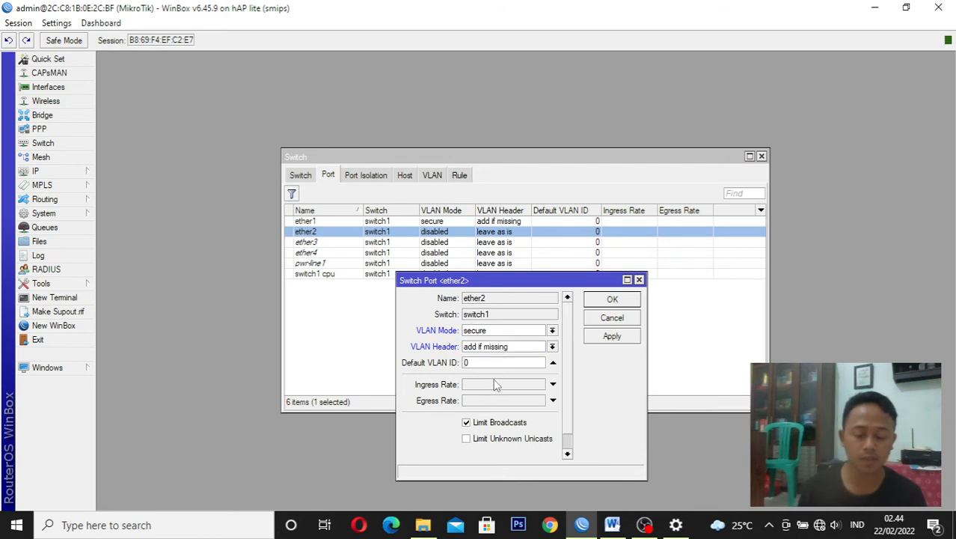
pyautogui.write('1')
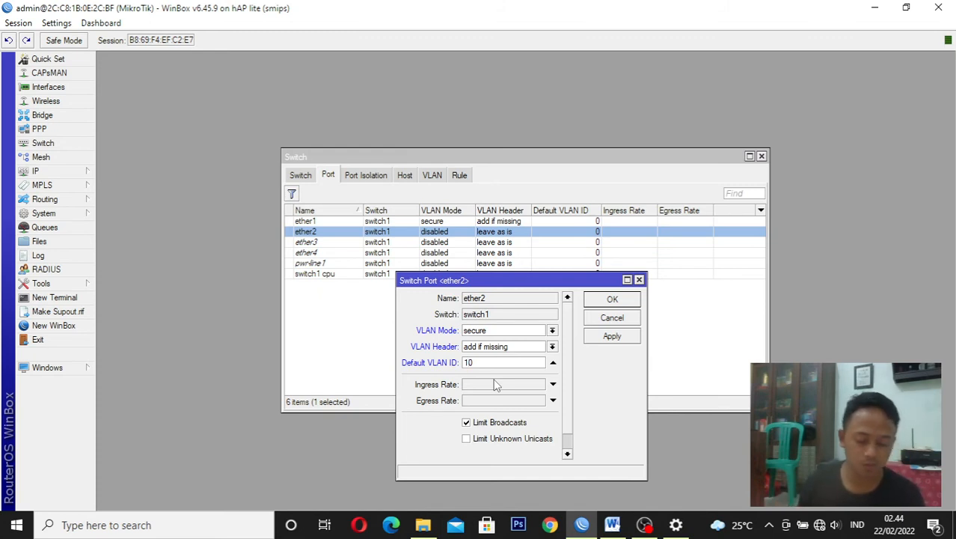
pyautogui.click(608, 337)
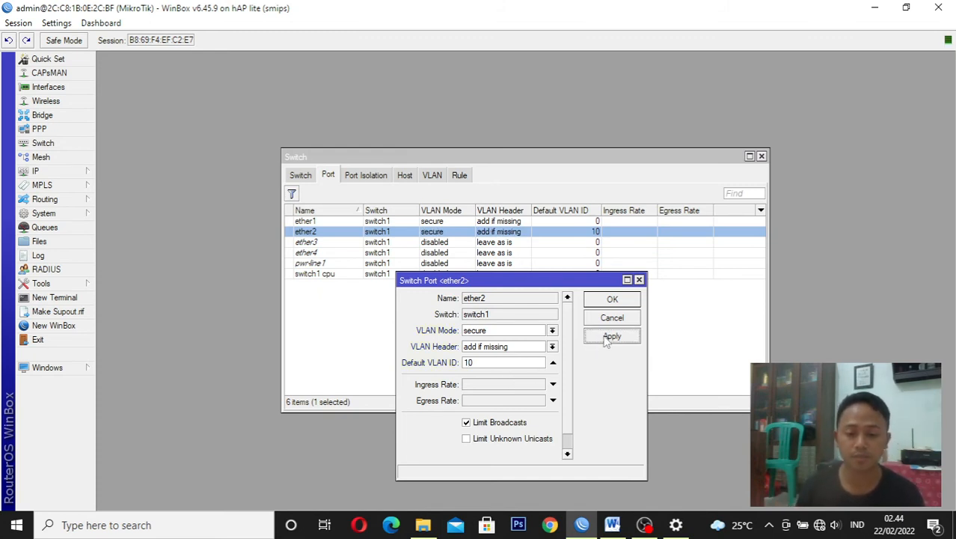
pyautogui.click(608, 300)
# Set switch port ether3 to VLAN mode secure, VLAN header add if missing and default VLAN ID 20
pyautogui.click(416, 243)
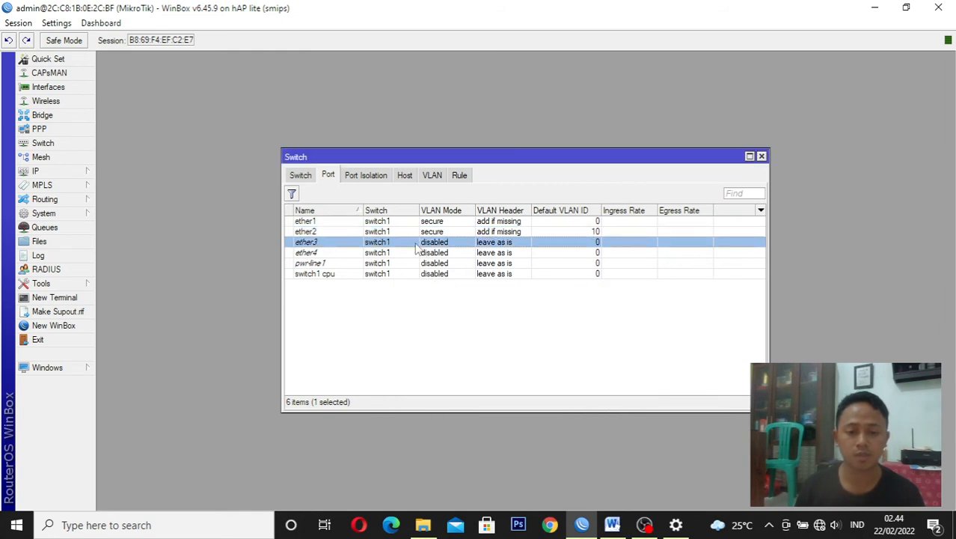
pyautogui.doubleClick(416, 247)
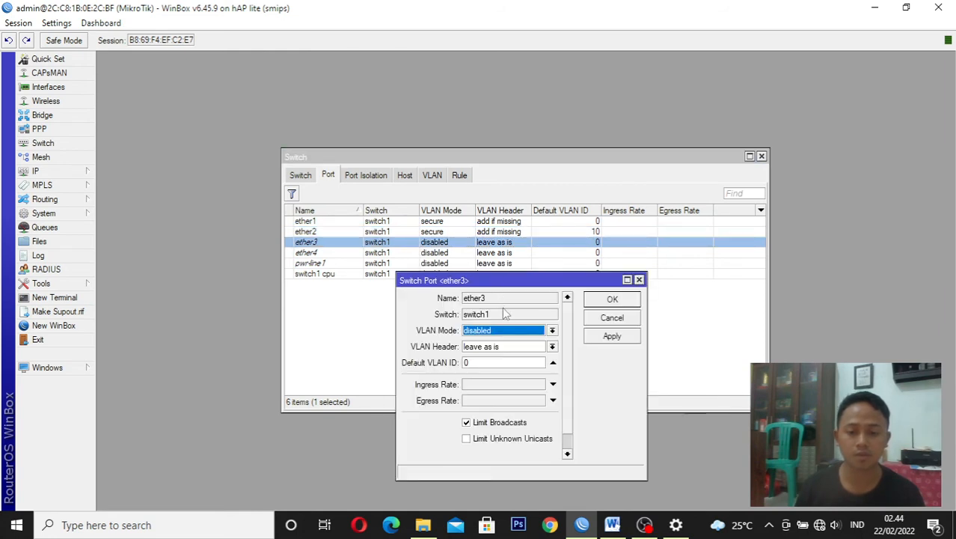
pyautogui.click(509, 333)
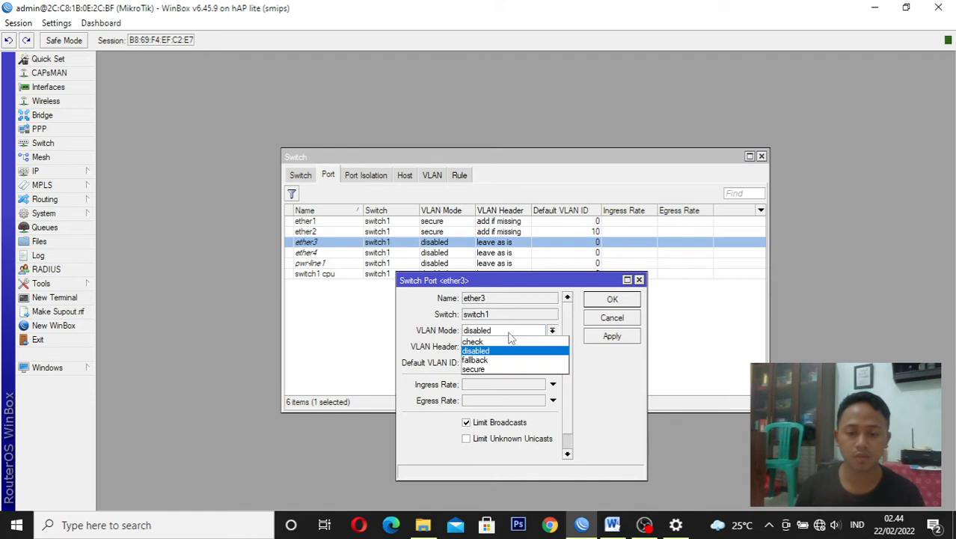
pyautogui.click(487, 371)
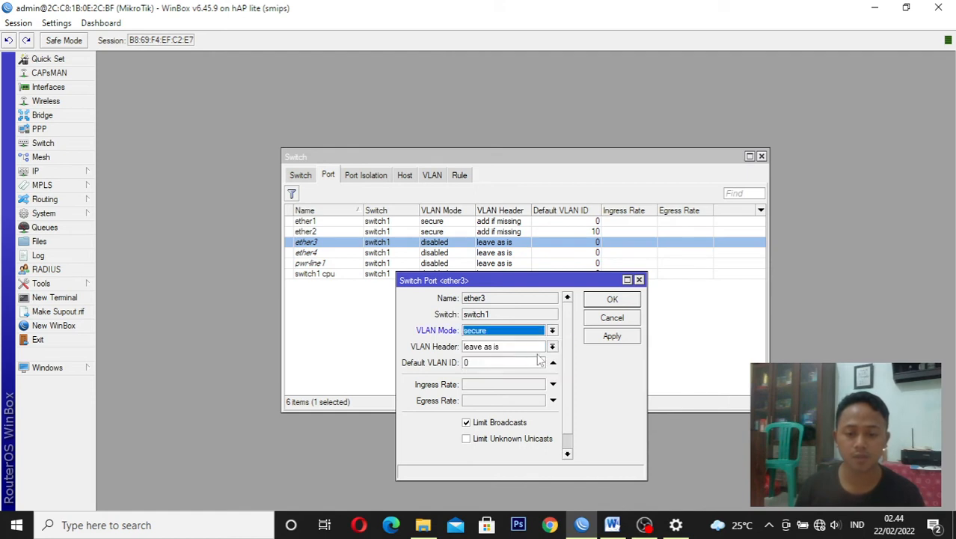
pyautogui.click(551, 346)
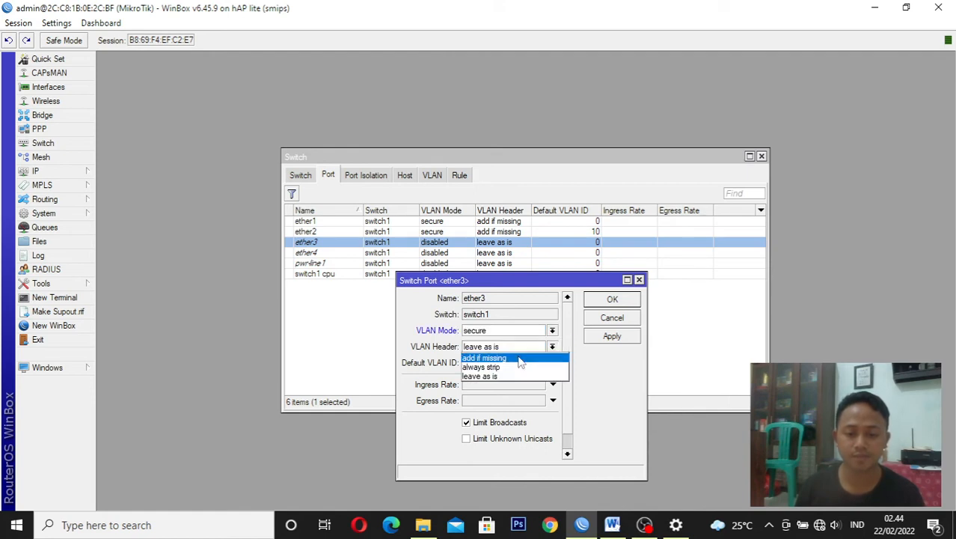
pyautogui.click(522, 358)
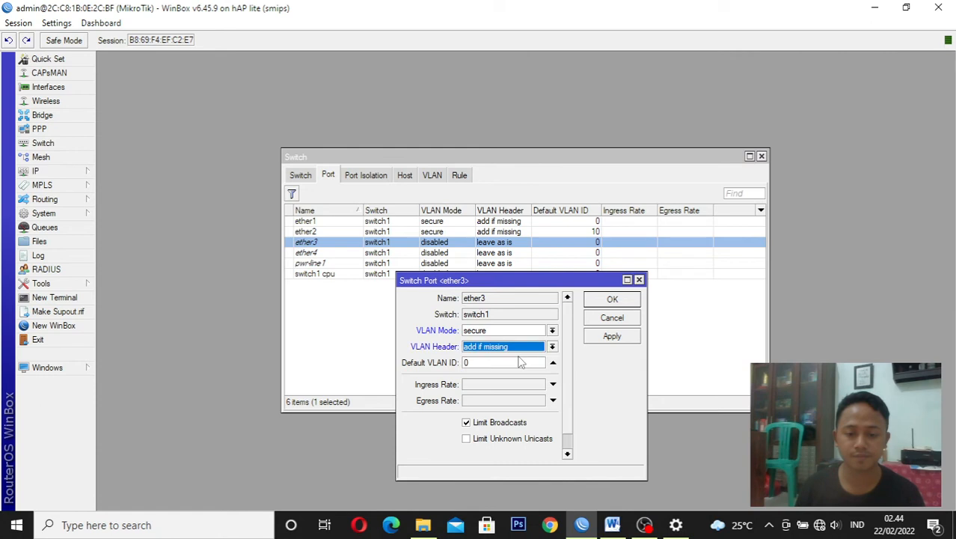
pyautogui.click(465, 363)
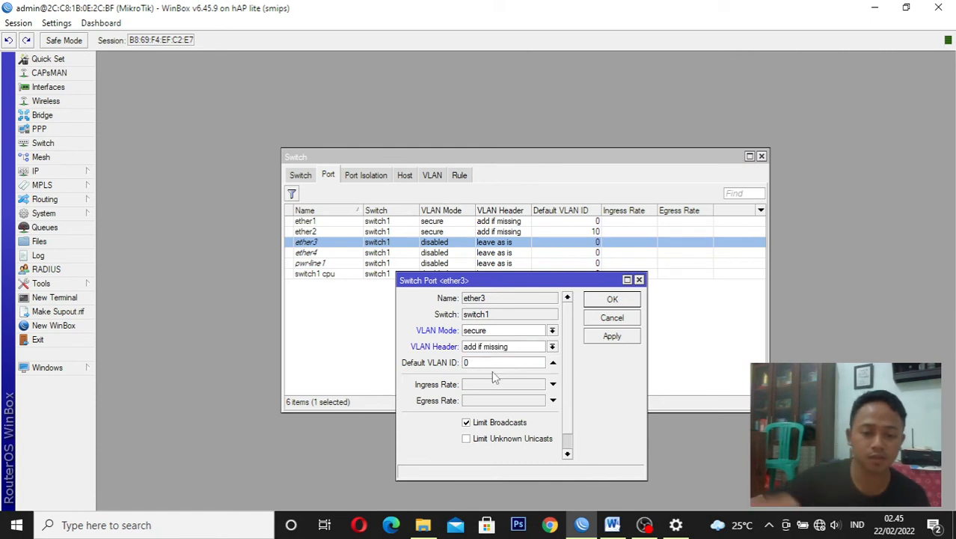
pyautogui.write('2')
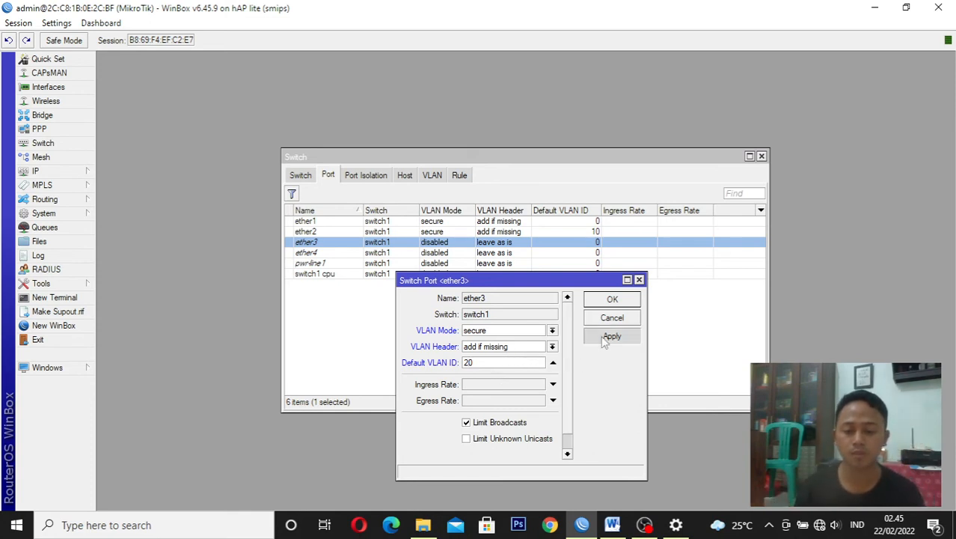
pyautogui.click(607, 300)
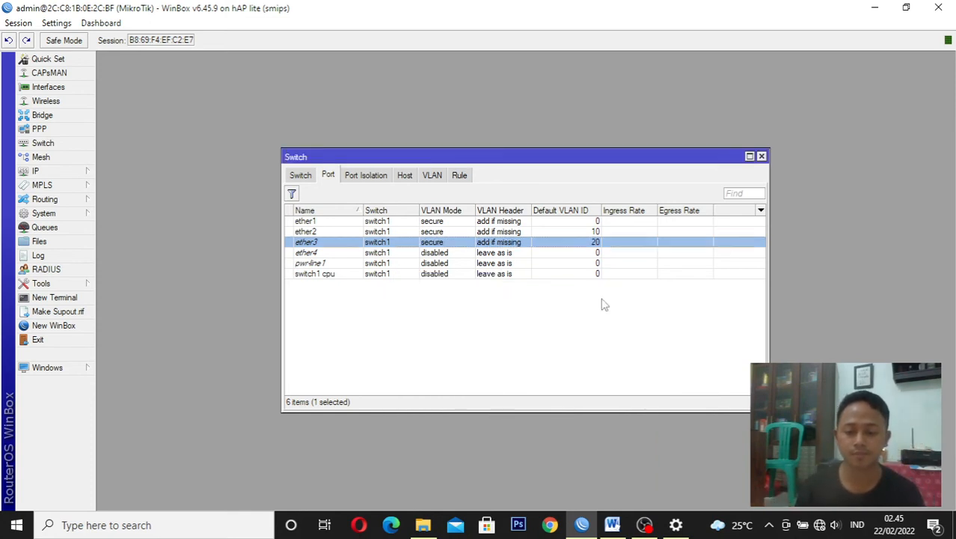
pyautogui.hotkey('alt', 'Tab')
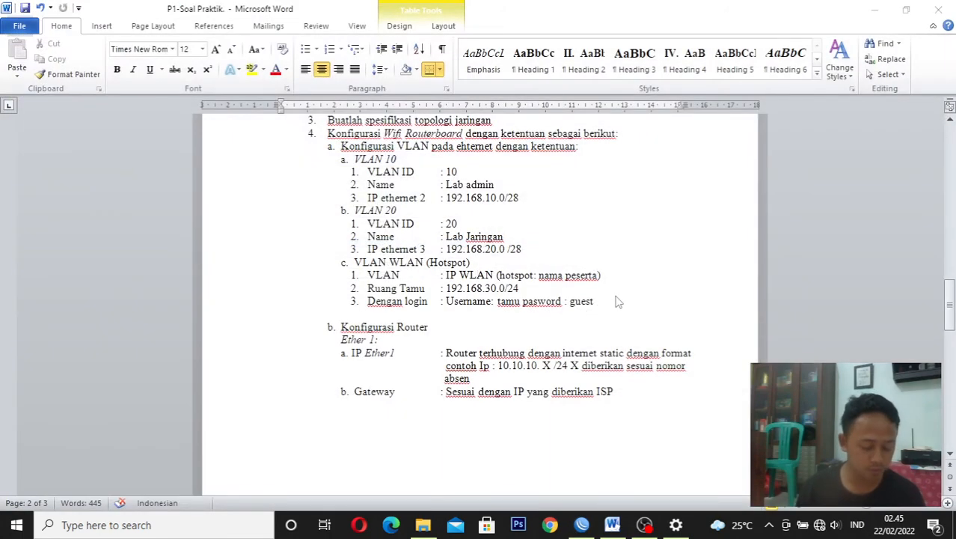
pyautogui.click(584, 525)
pyautogui.click(828, 102)
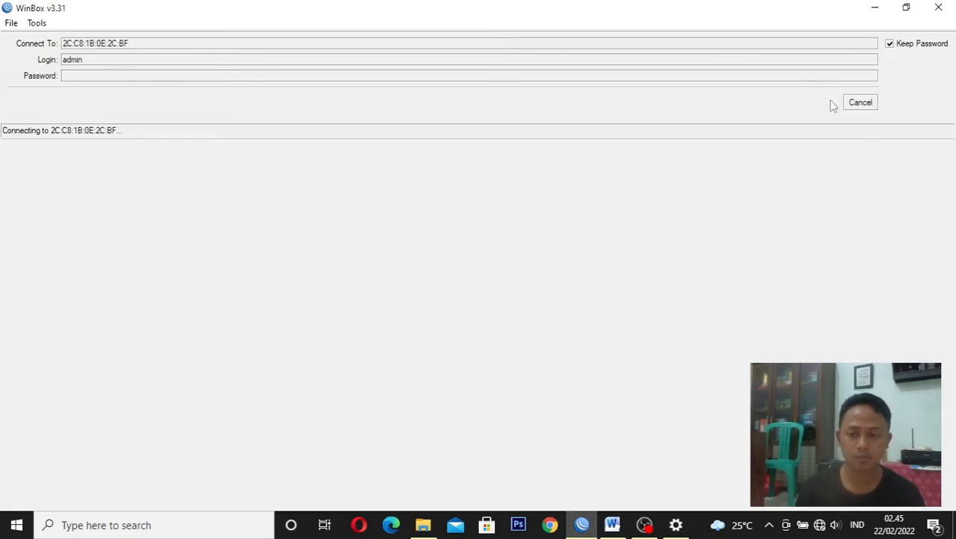
pyautogui.click(851, 105)
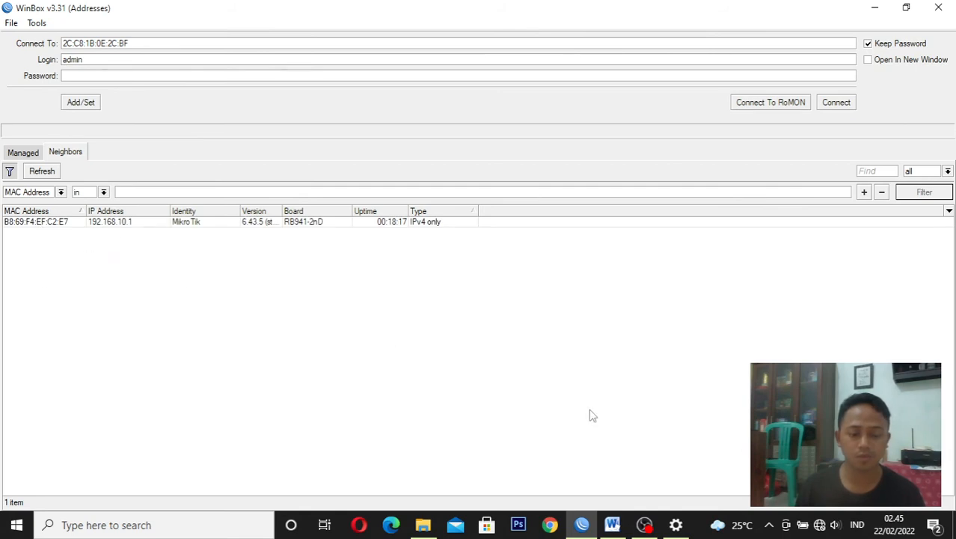
# Switch to the Windows network settings and examine the connection details of Ethernet 2 in Network and Sharing Center, then close them
pyautogui.click(819, 525)
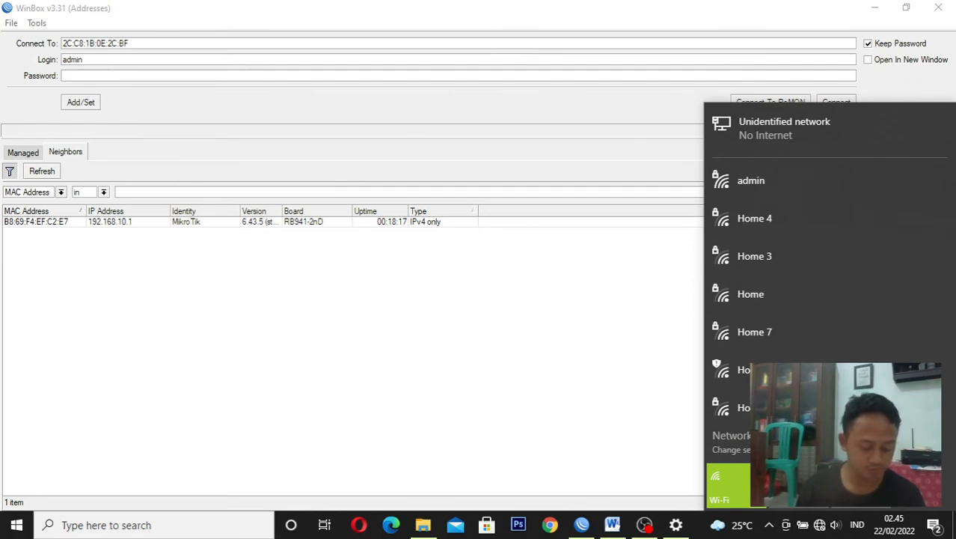
pyautogui.click(775, 440)
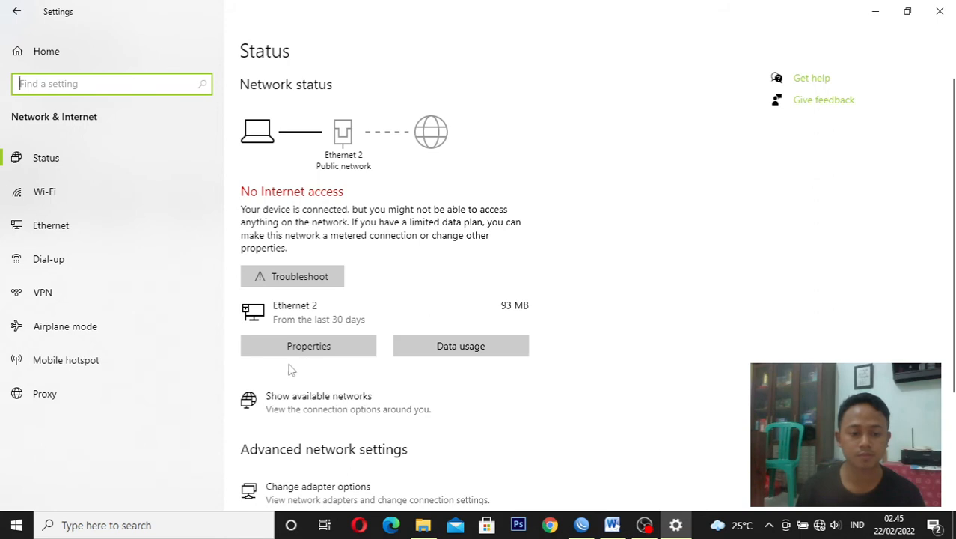
pyautogui.click(116, 241)
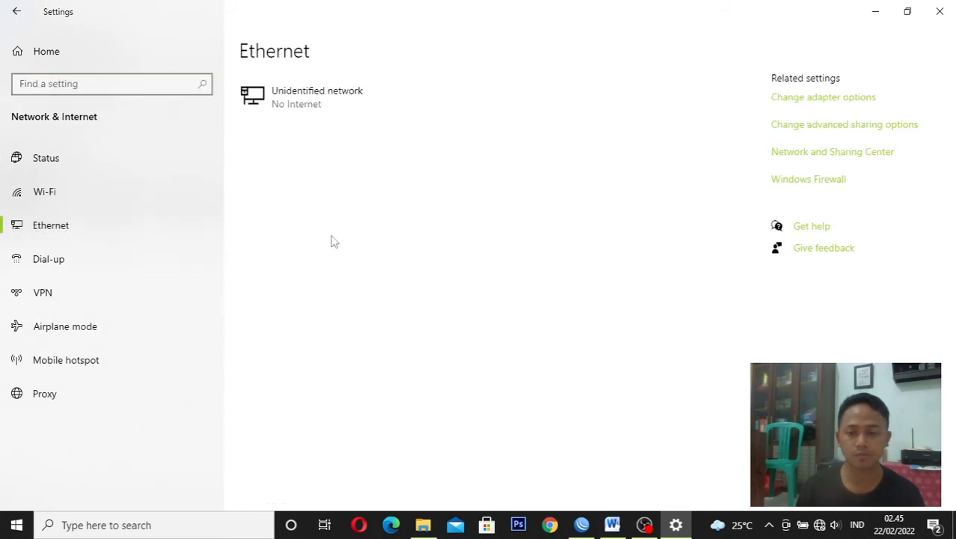
pyautogui.click(829, 153)
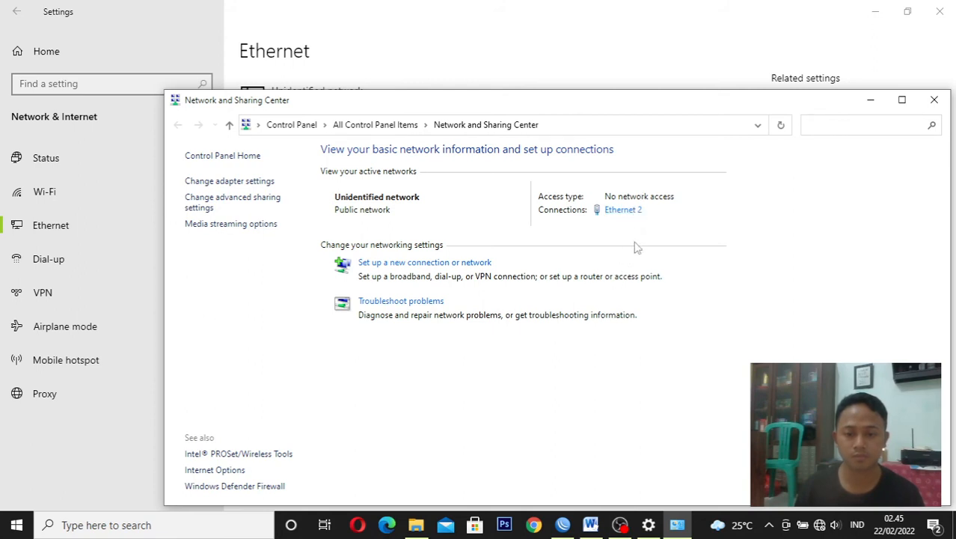
pyautogui.click(631, 212)
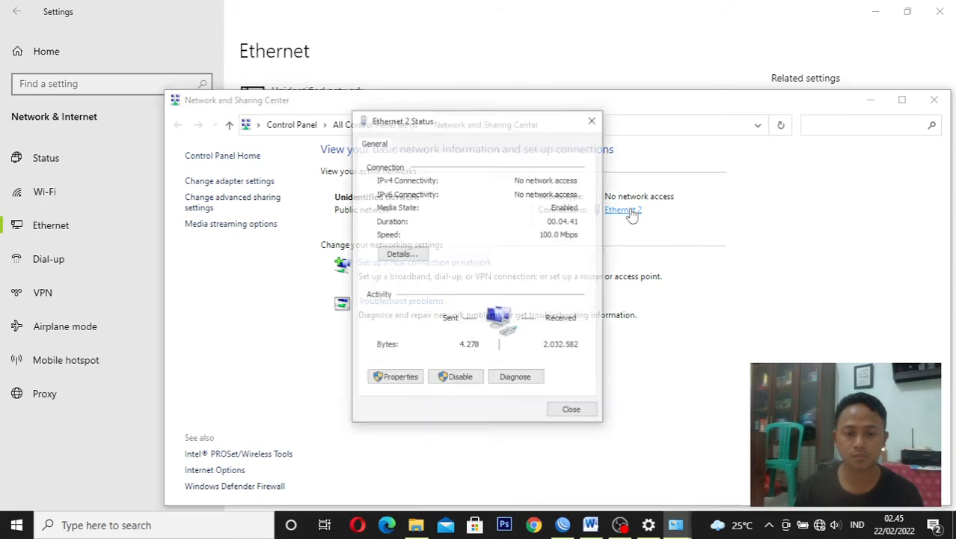
pyautogui.click(421, 253)
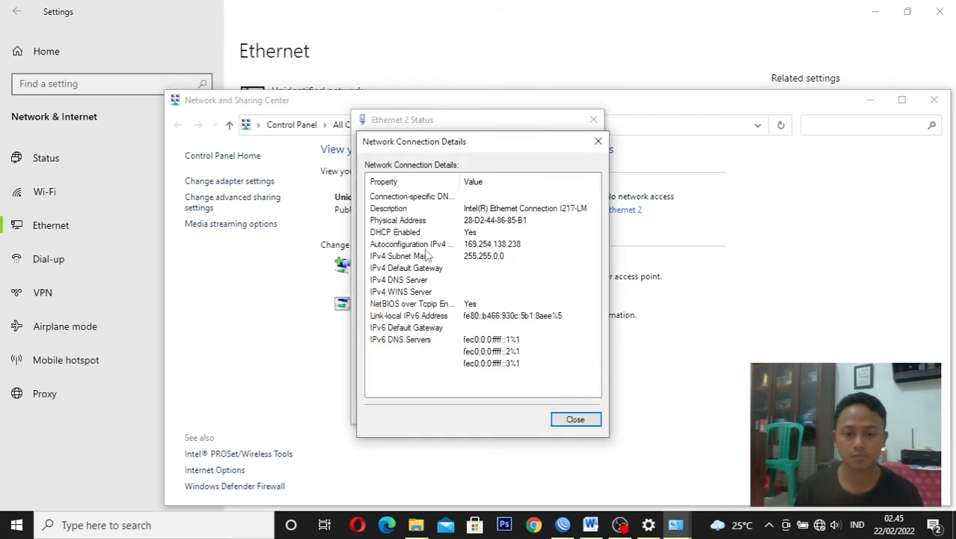
pyautogui.click(598, 141)
pyautogui.click(593, 120)
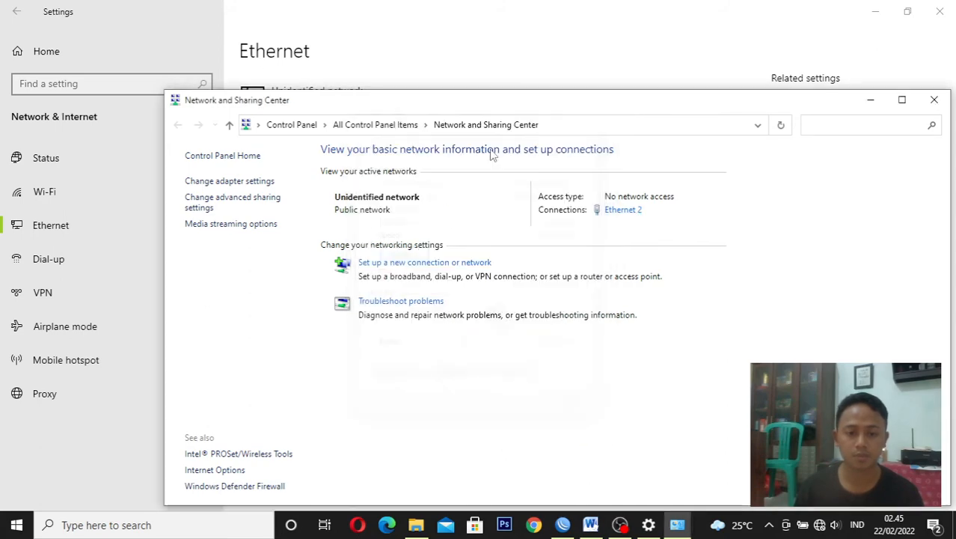
# Disable the Ethernet 2 adapter in Network Connections and enable it again
pyautogui.click(254, 183)
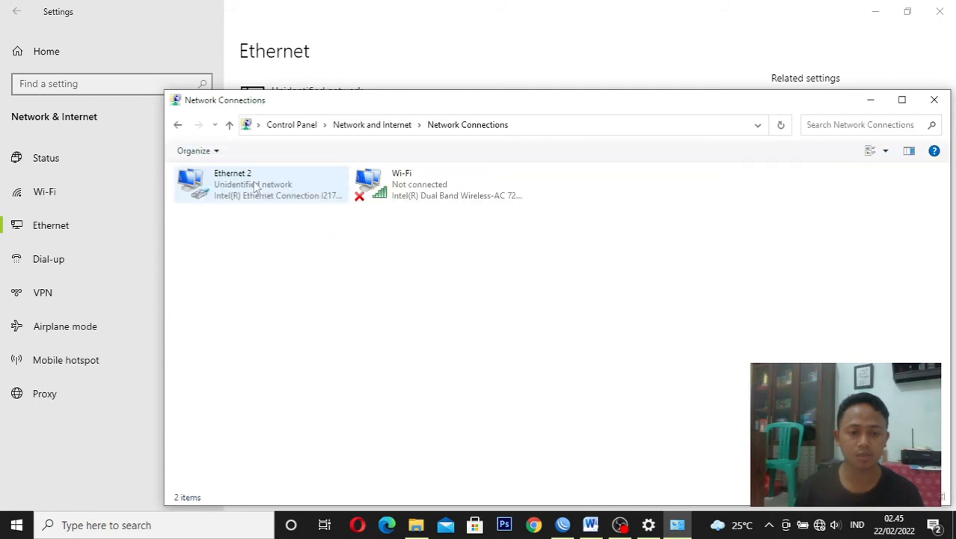
pyautogui.click(254, 185)
pyautogui.rightClick(253, 183)
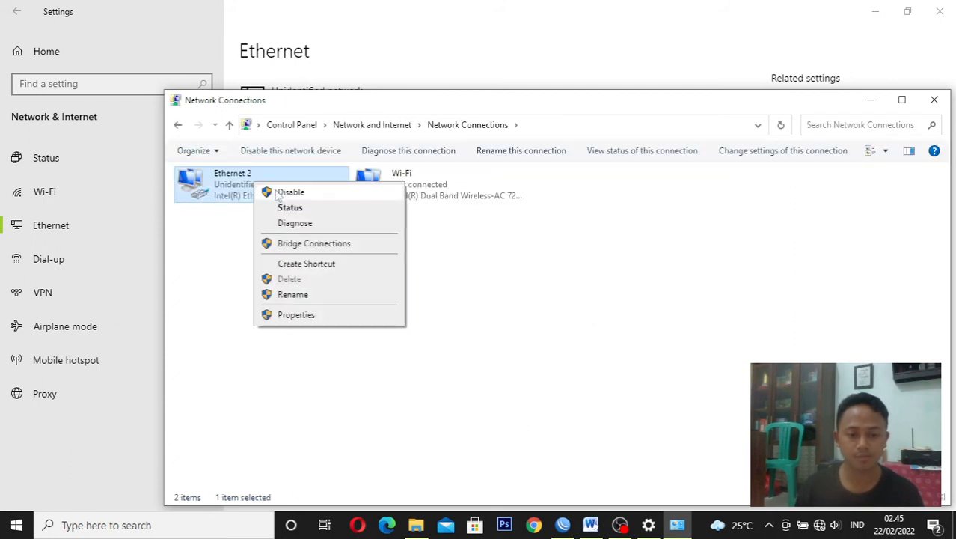
pyautogui.click(277, 193)
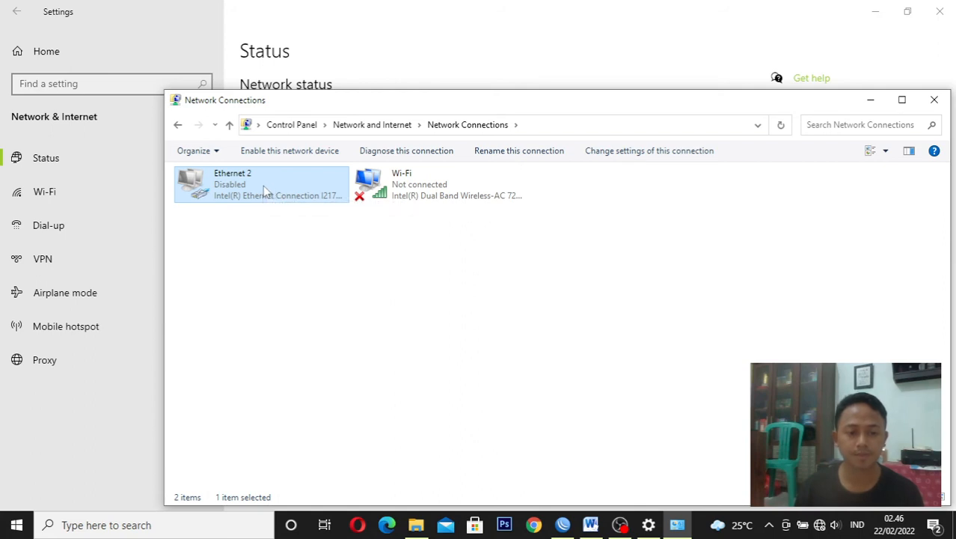
pyautogui.rightClick(264, 191)
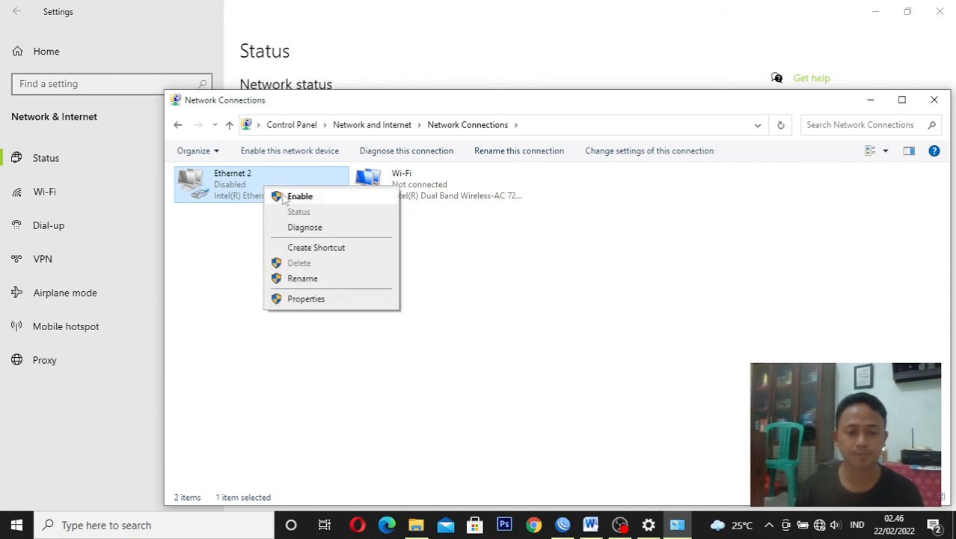
pyautogui.click(282, 195)
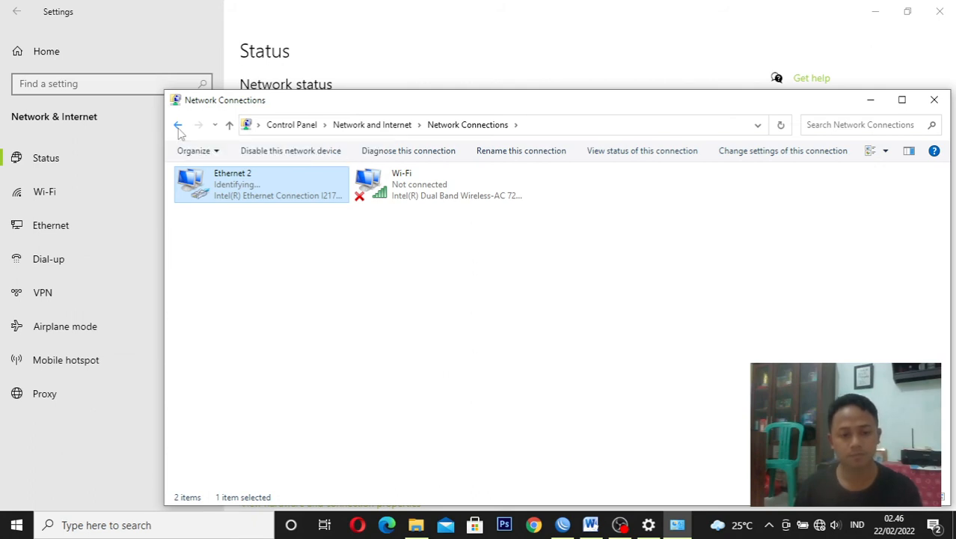
# View the Ethernet 2 status in Network and Sharing Center and check the VLAN requirements in the Word task sheet, then close the status
pyautogui.click(178, 126)
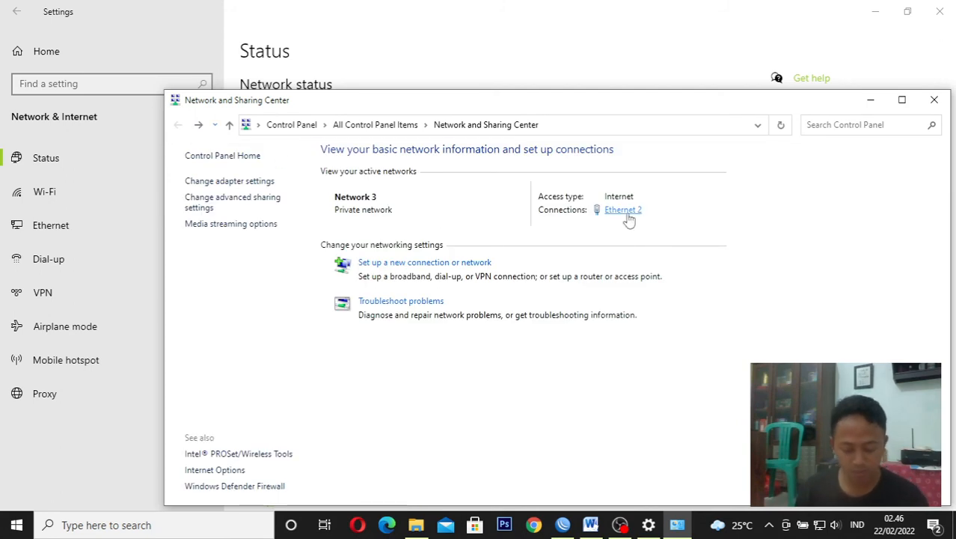
pyautogui.click(628, 215)
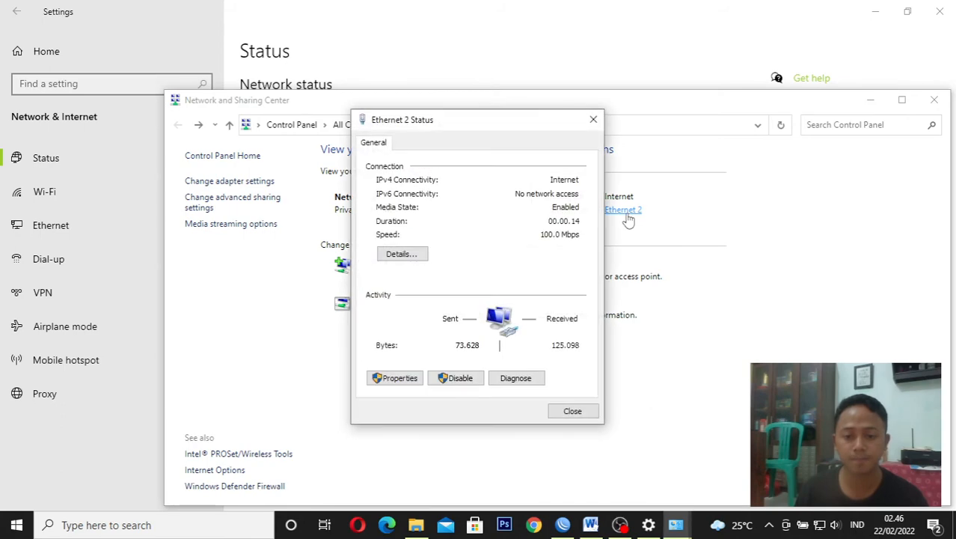
pyautogui.click(590, 524)
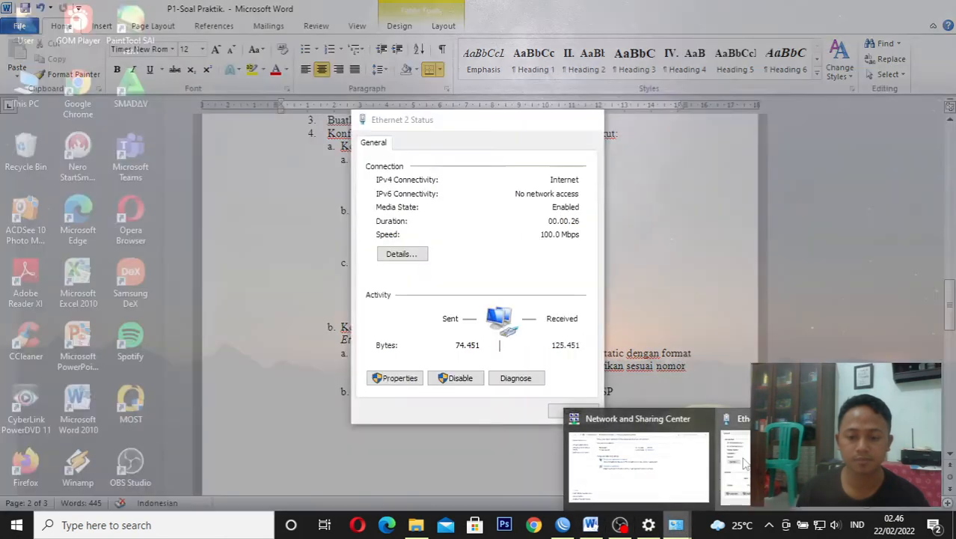
pyautogui.click(726, 468)
pyautogui.click(593, 120)
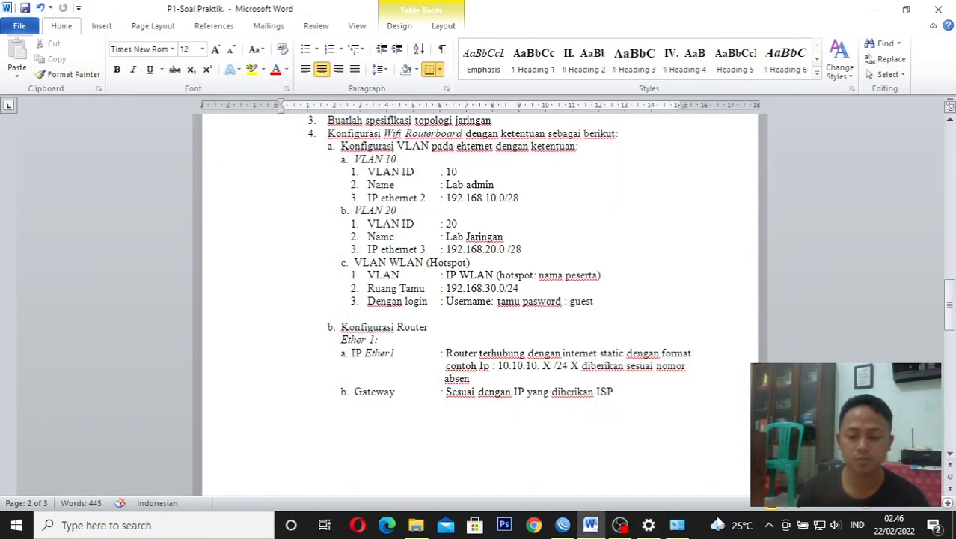
# Return to Network and Sharing Center and examine the IPv4 address in the Ethernet 2 connection details, then close them
pyautogui.click(680, 528)
pyautogui.click(612, 212)
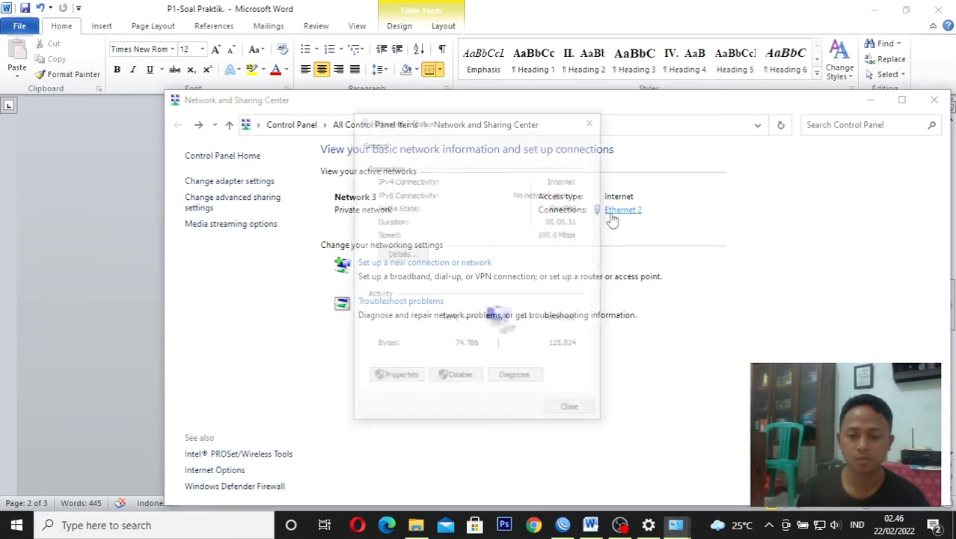
pyautogui.click(411, 254)
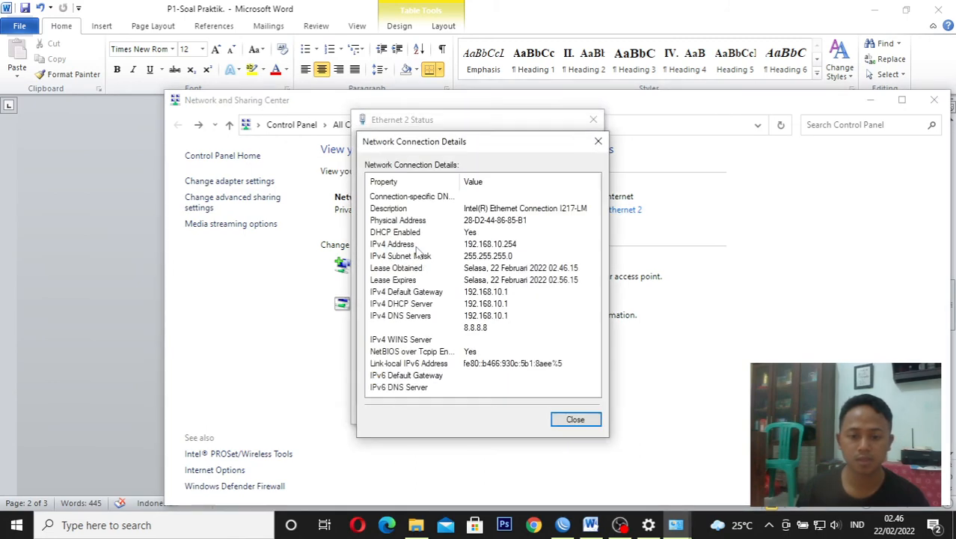
pyautogui.click(508, 247)
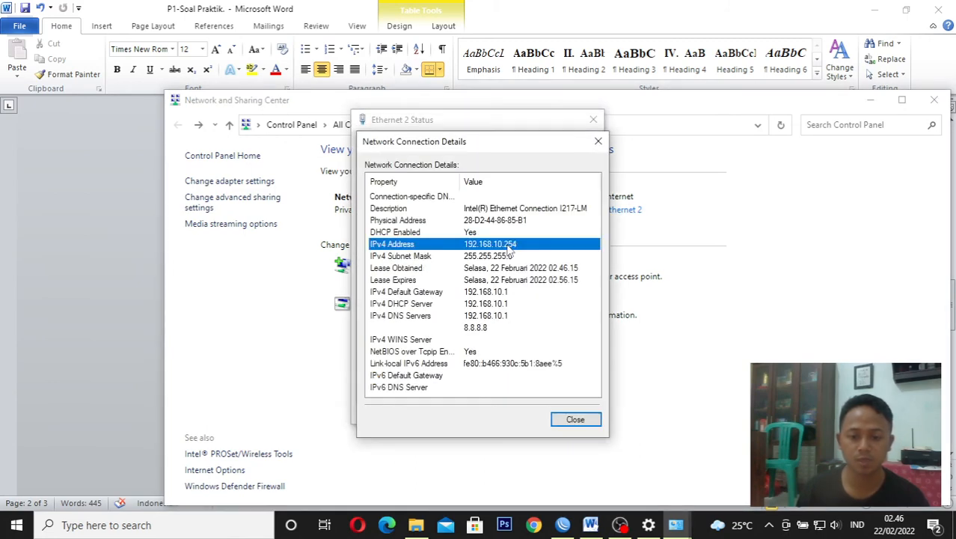
pyautogui.click(586, 417)
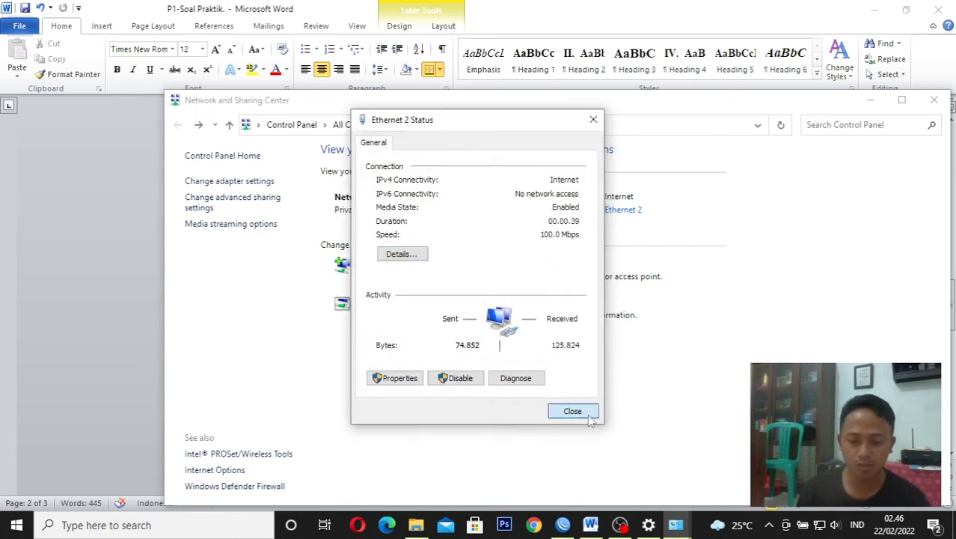
pyautogui.click(589, 412)
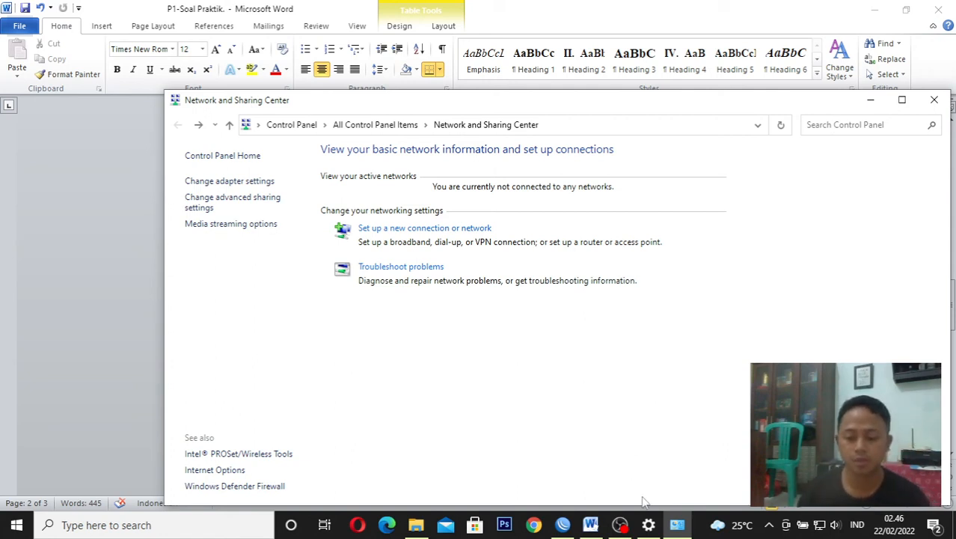
# Switch to the Word task sheet and check the ethernet 3 IP requirement under VLAN 20
pyautogui.click(590, 525)
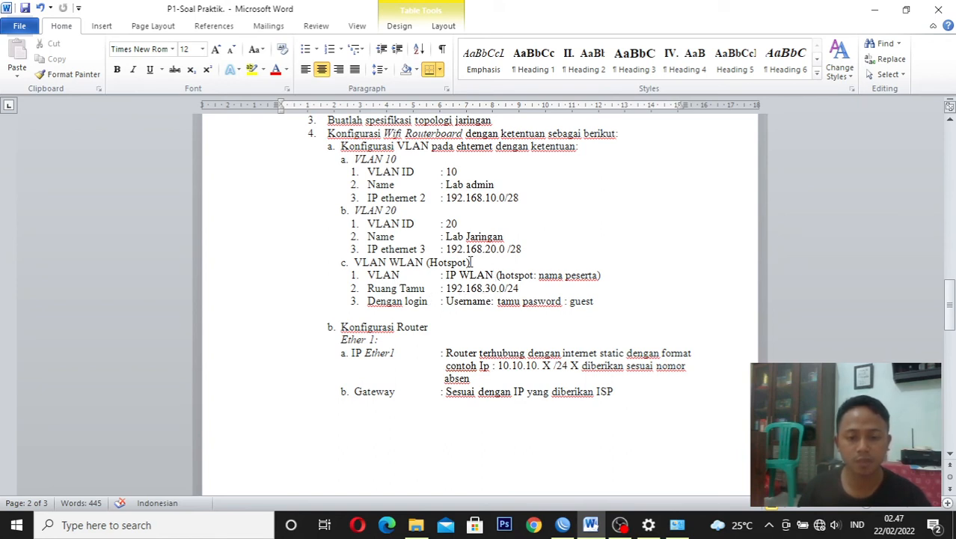
pyautogui.click(441, 223)
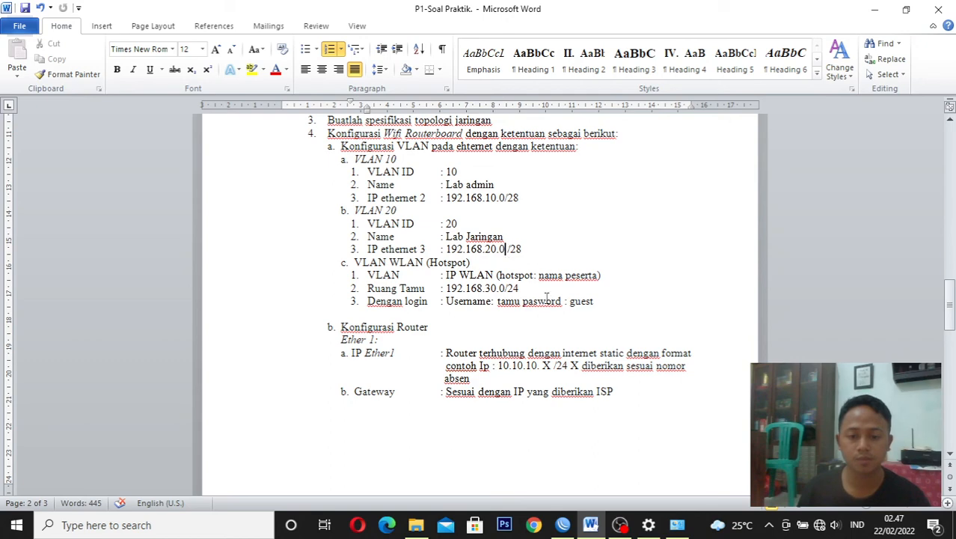
# Switch to Network and Sharing Center and view the Ethernet 2 status, then close it
pyautogui.click(563, 525)
pyautogui.click(677, 525)
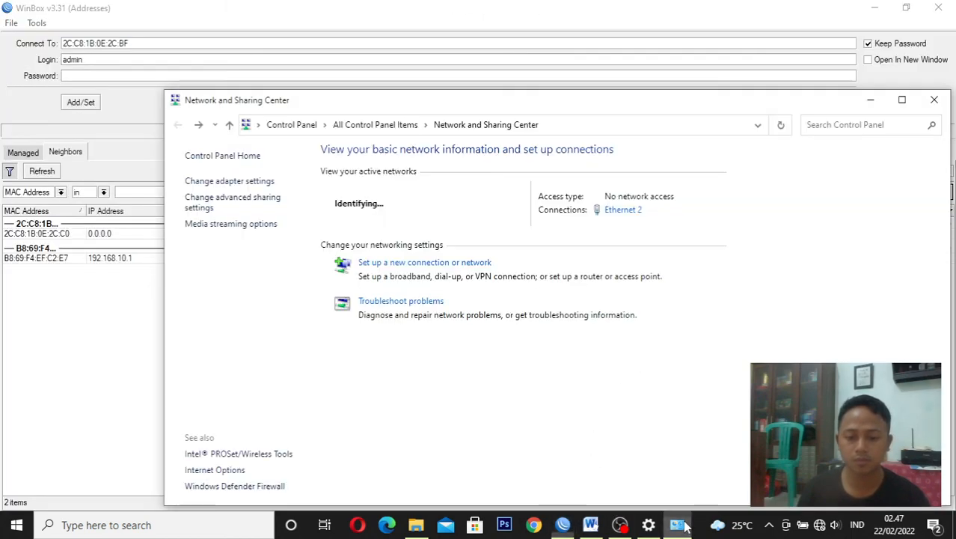
pyautogui.click(620, 211)
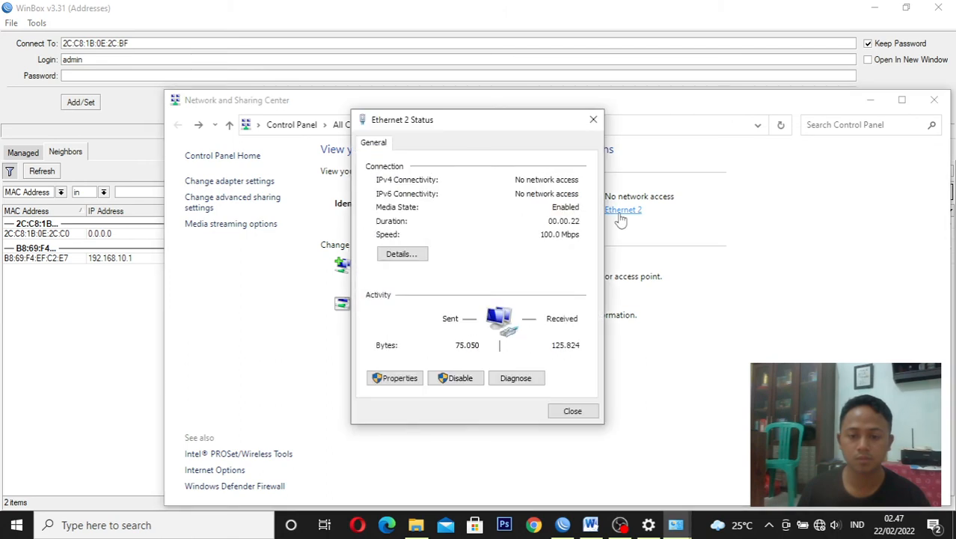
pyautogui.click(593, 120)
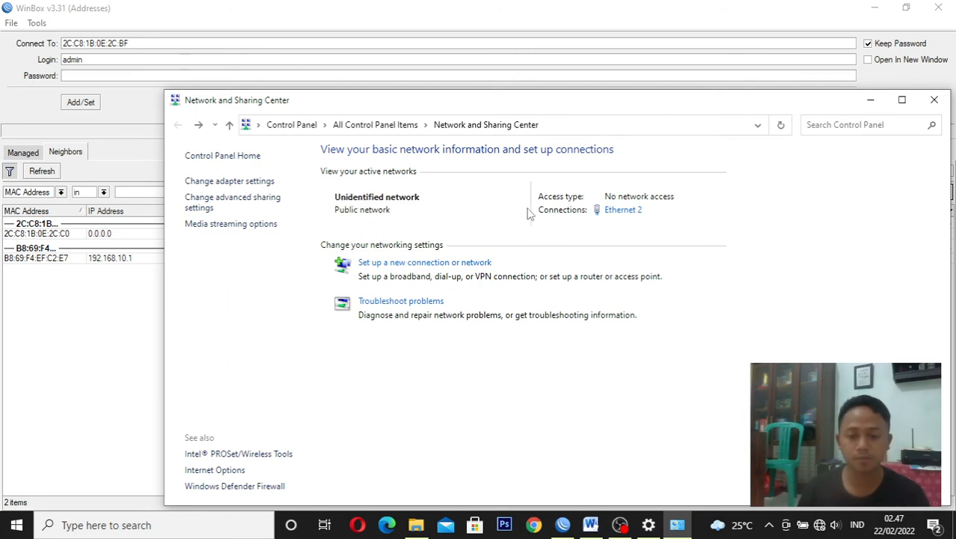
# Open the adapter settings and disable the Ethernet 2 adapter, then enable it again
pyautogui.click(249, 184)
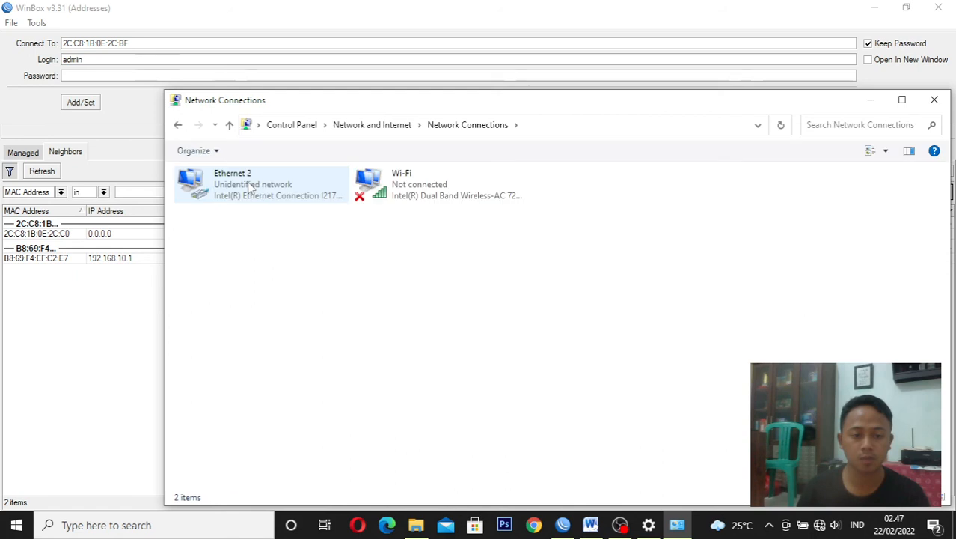
pyautogui.rightClick(251, 184)
pyautogui.click(269, 193)
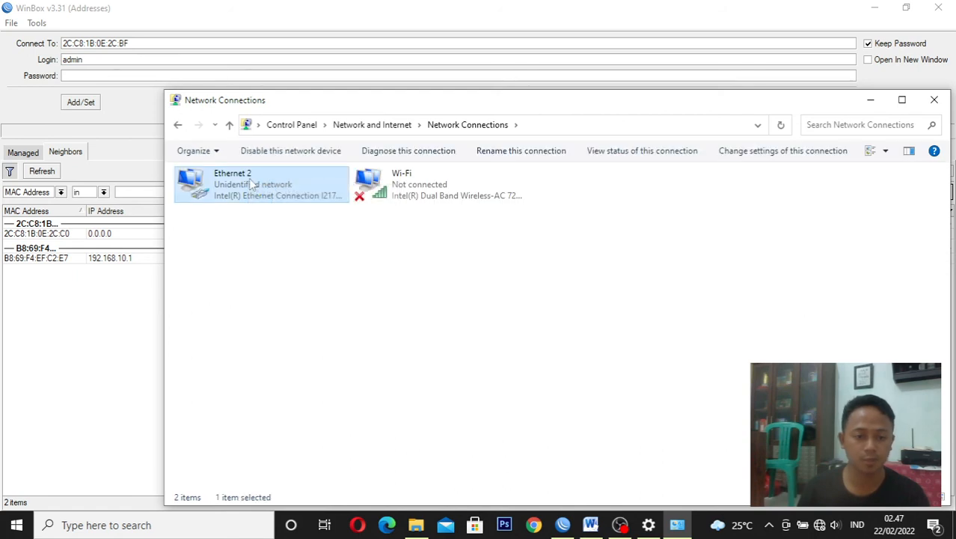
pyautogui.rightClick(249, 179)
pyautogui.click(262, 190)
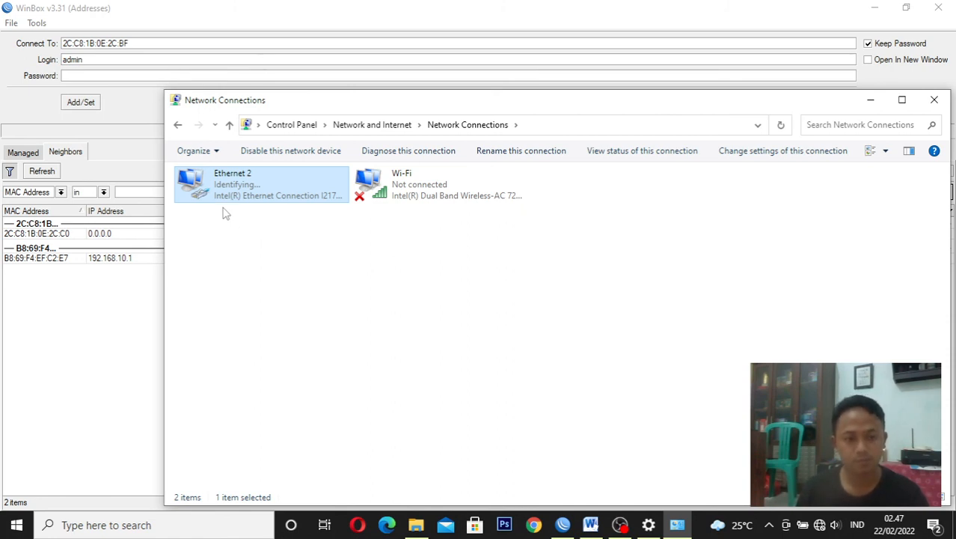
# Return to Network and Sharing Center and examine the Ethernet 2 connection details for an assigned IPv4 address, then close them
pyautogui.click(179, 126)
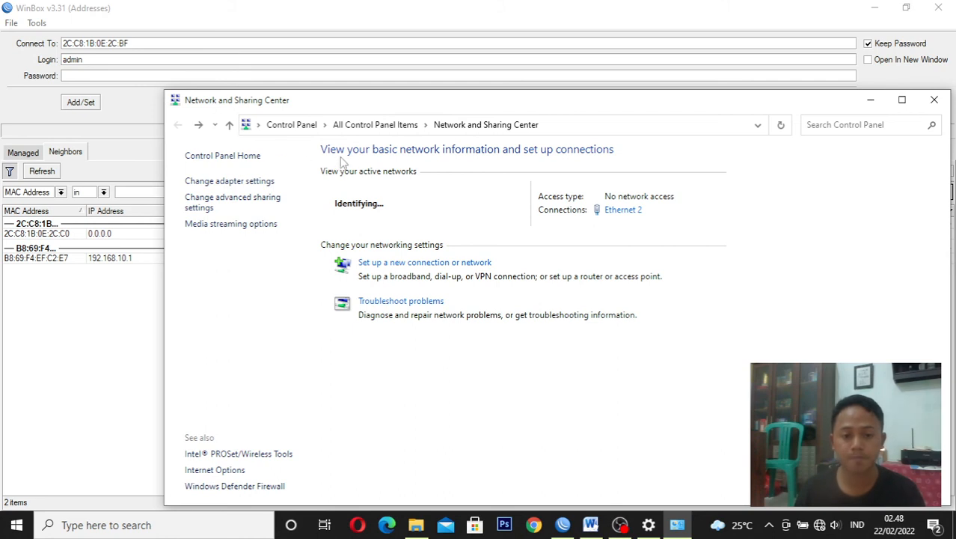
pyautogui.click(621, 212)
pyautogui.click(589, 126)
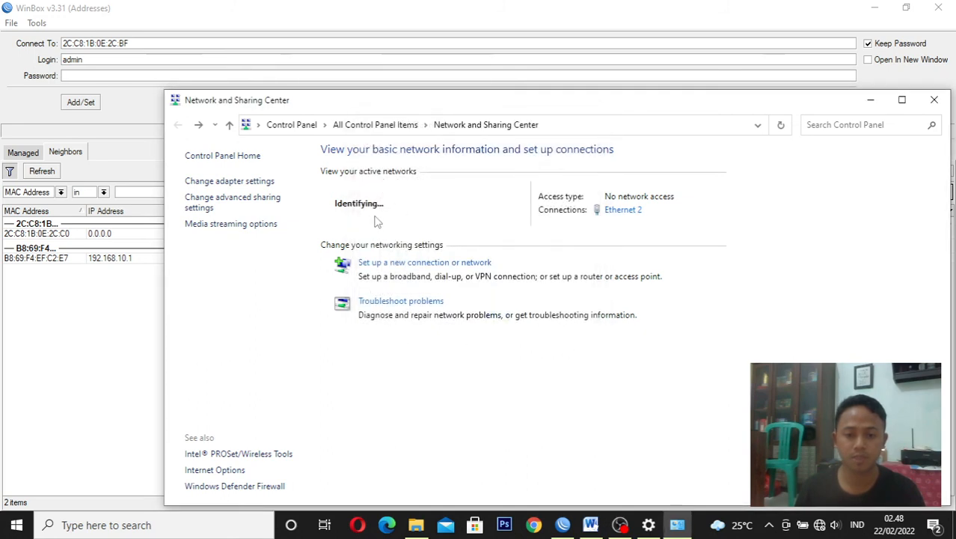
pyautogui.click(624, 214)
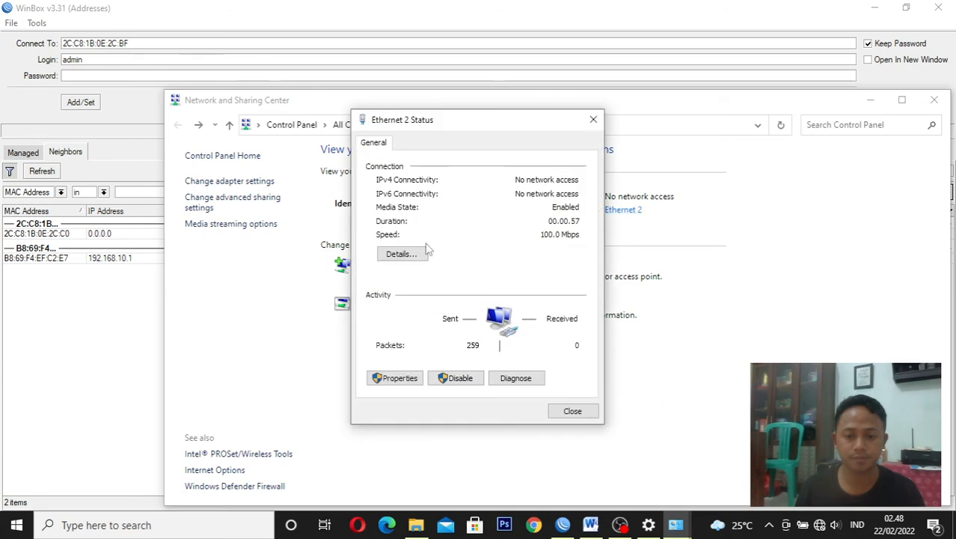
pyautogui.click(416, 254)
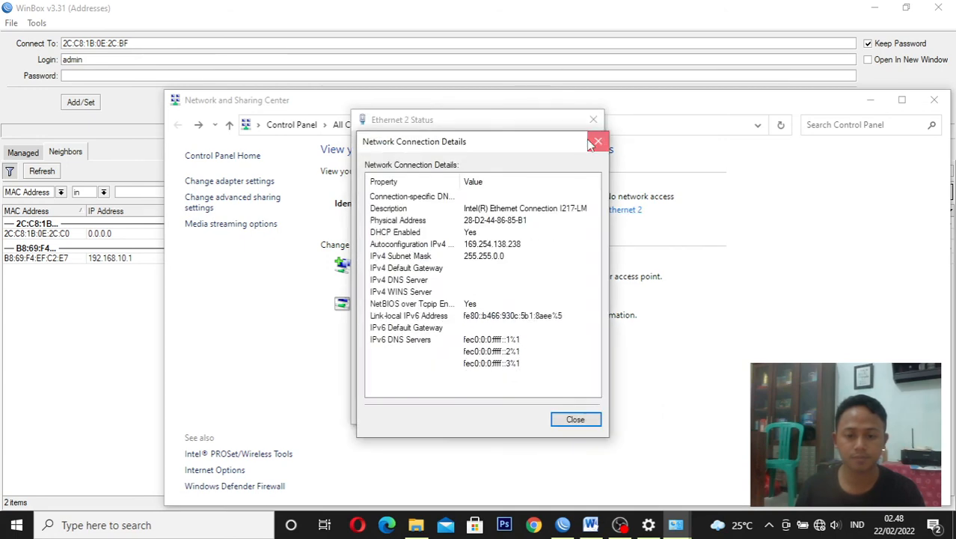
pyautogui.click(597, 141)
pyautogui.click(593, 120)
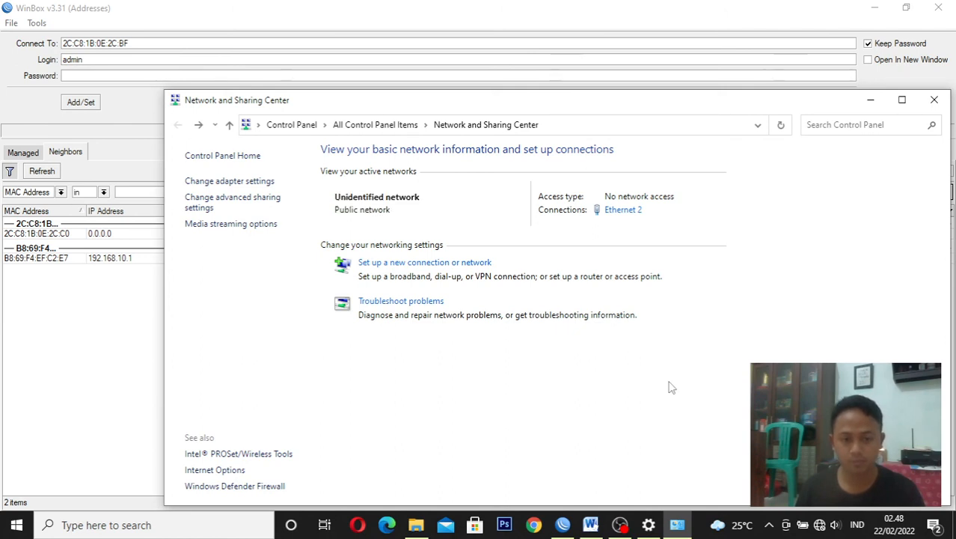
# Check the IPv4 address in the Ethernet 2 connection details once more and close the details and status windows
pyautogui.click(624, 210)
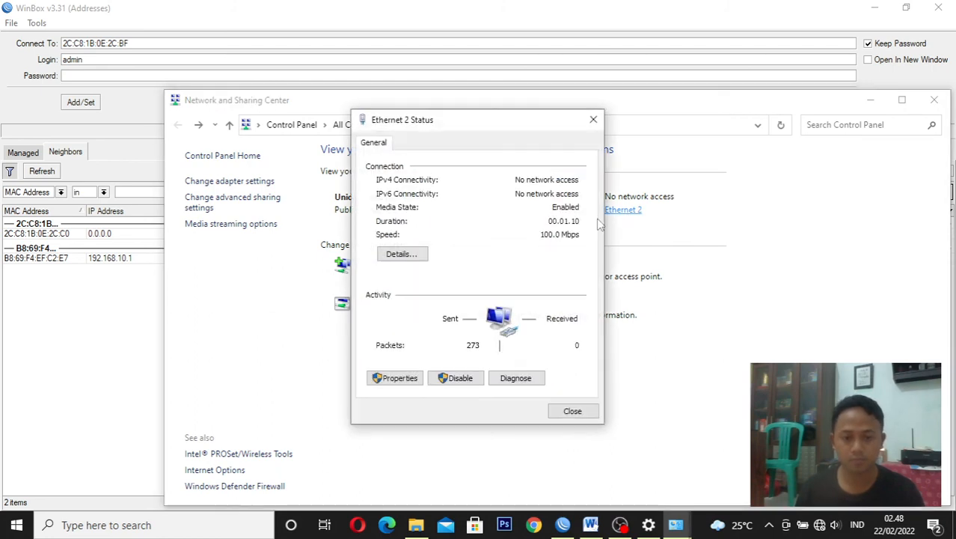
pyautogui.click(404, 253)
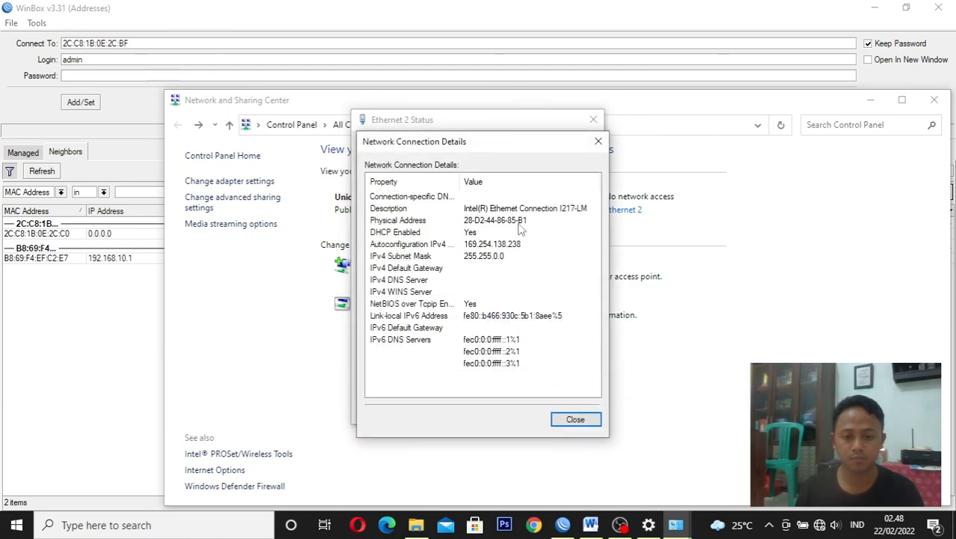
pyautogui.click(598, 142)
pyautogui.click(593, 119)
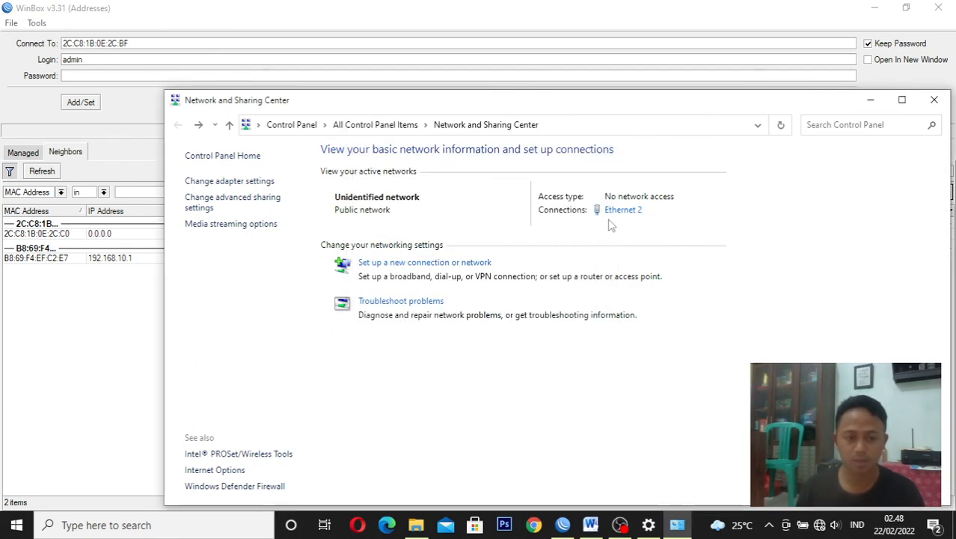
# Switch to WinBox and connect to the neighbor device with MAC address 2C:C8:1B:0E:2C:C0
pyautogui.click(66, 364)
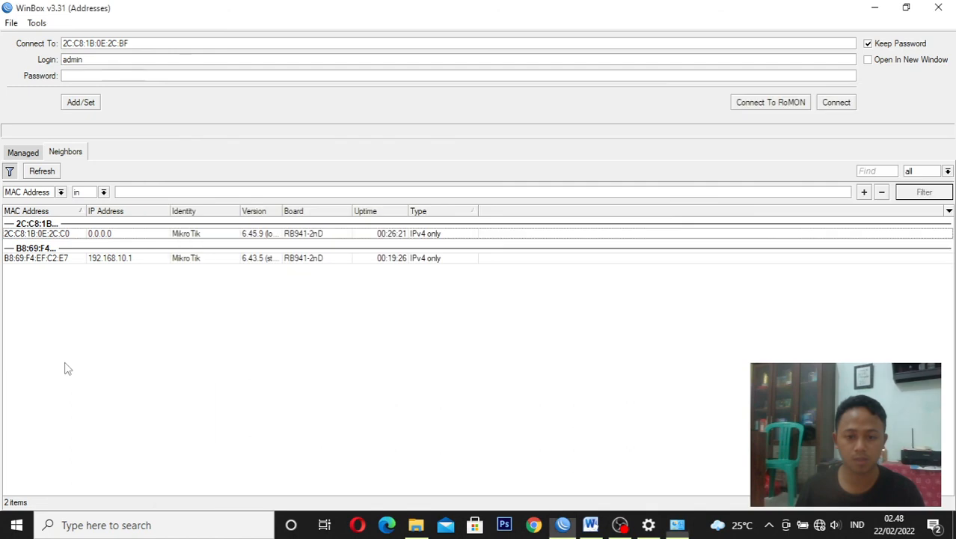
pyautogui.click(18, 235)
pyautogui.click(835, 103)
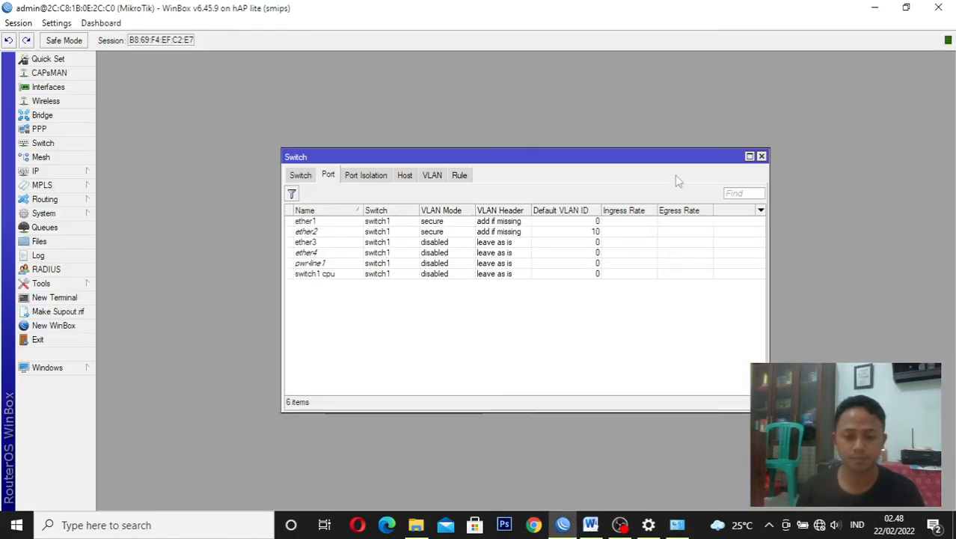
# Configure switch port ether3 with VLAN mode secure, VLAN header add if missing and default VLAN ID 20
pyautogui.click(380, 243)
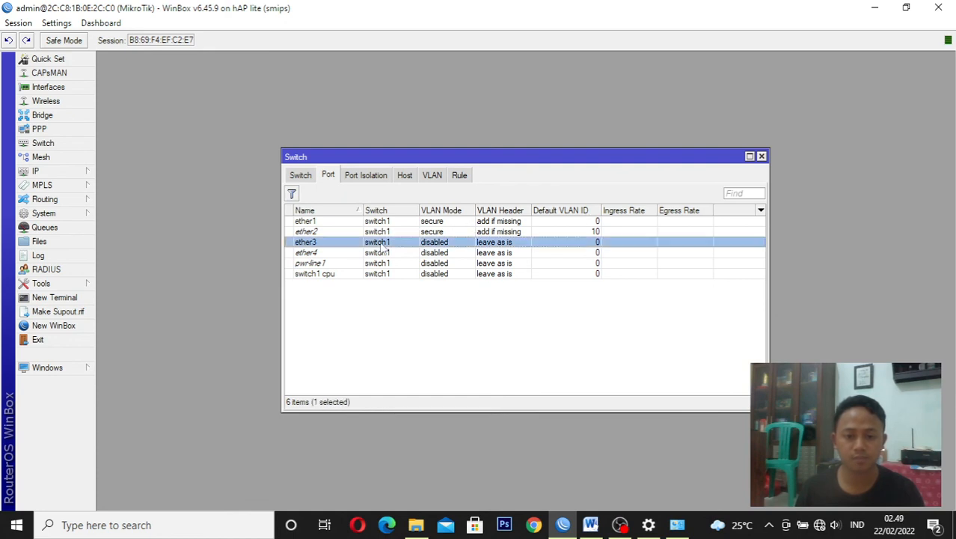
pyautogui.doubleClick(381, 244)
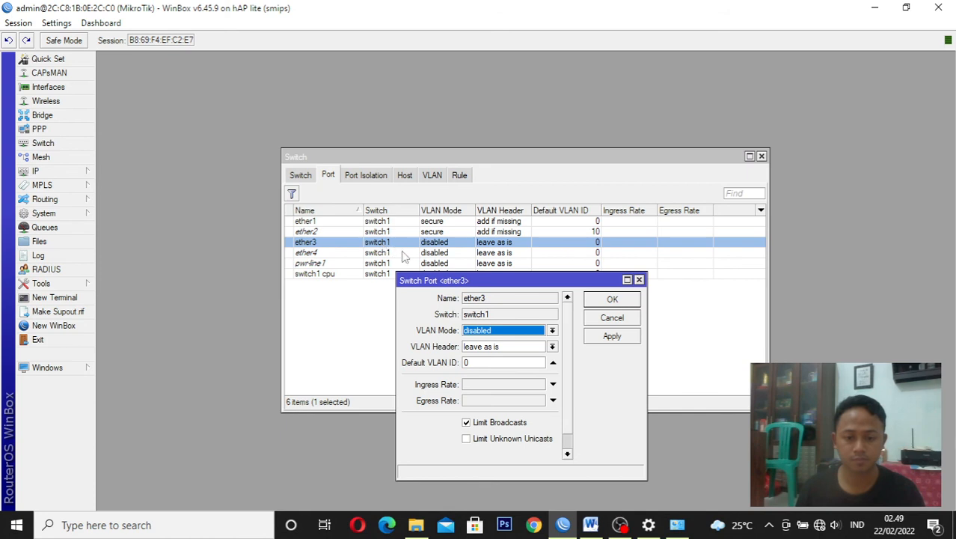
pyautogui.click(505, 331)
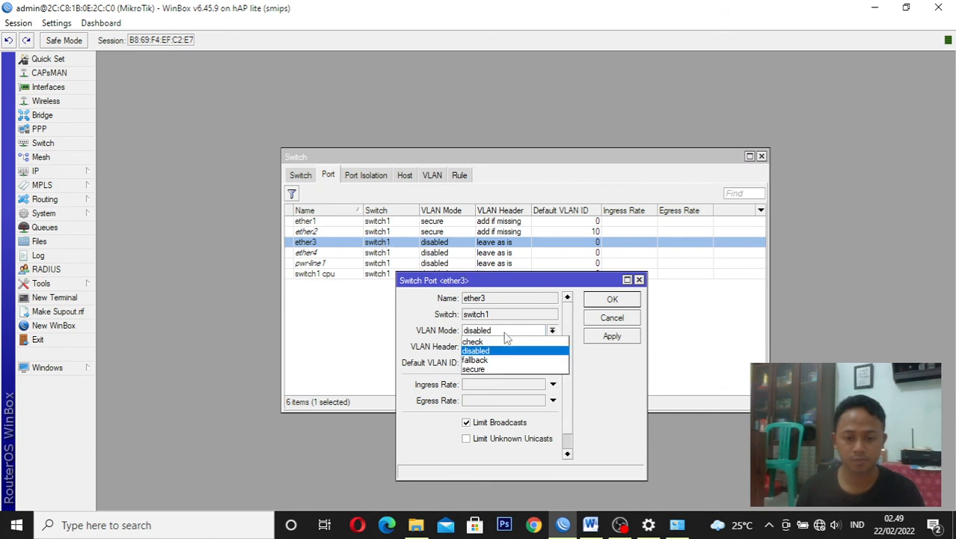
pyautogui.click(506, 368)
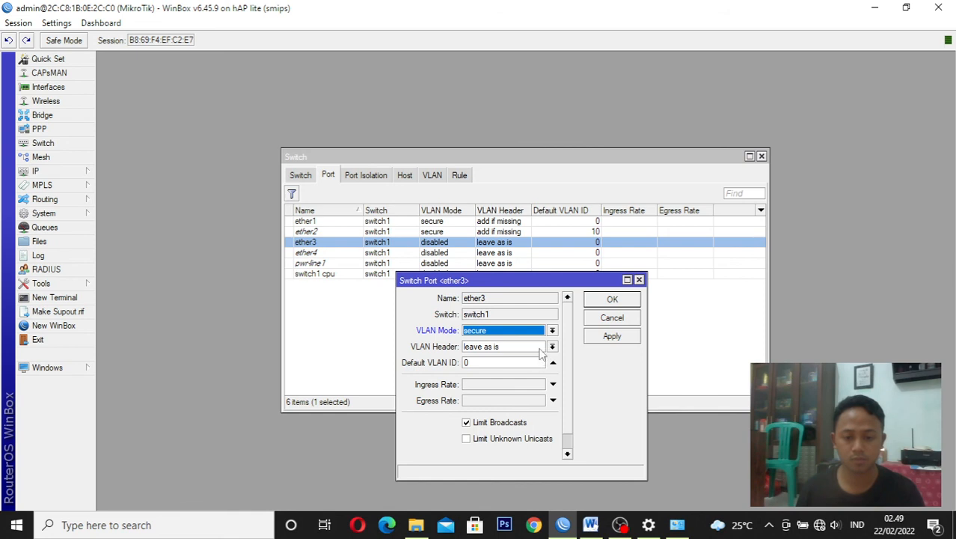
pyautogui.click(540, 348)
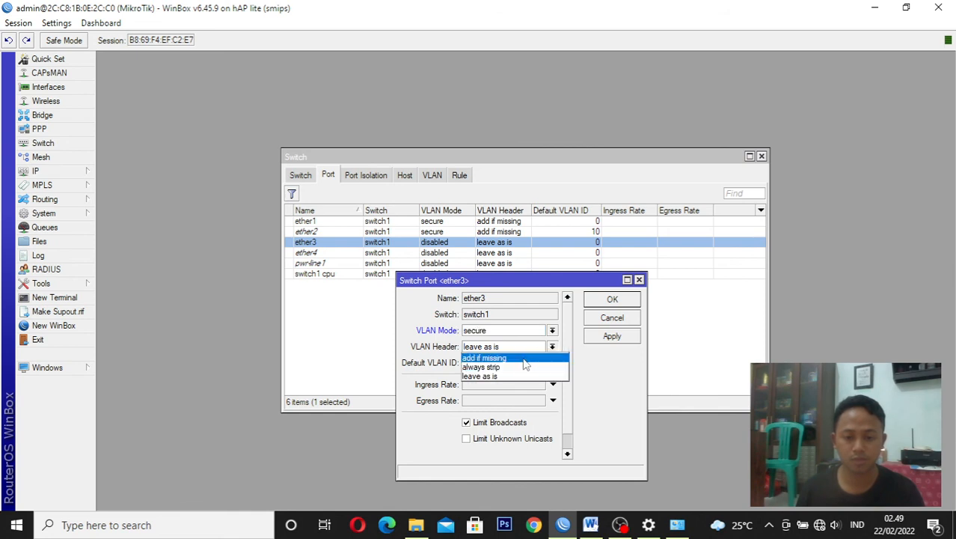
pyautogui.click(526, 361)
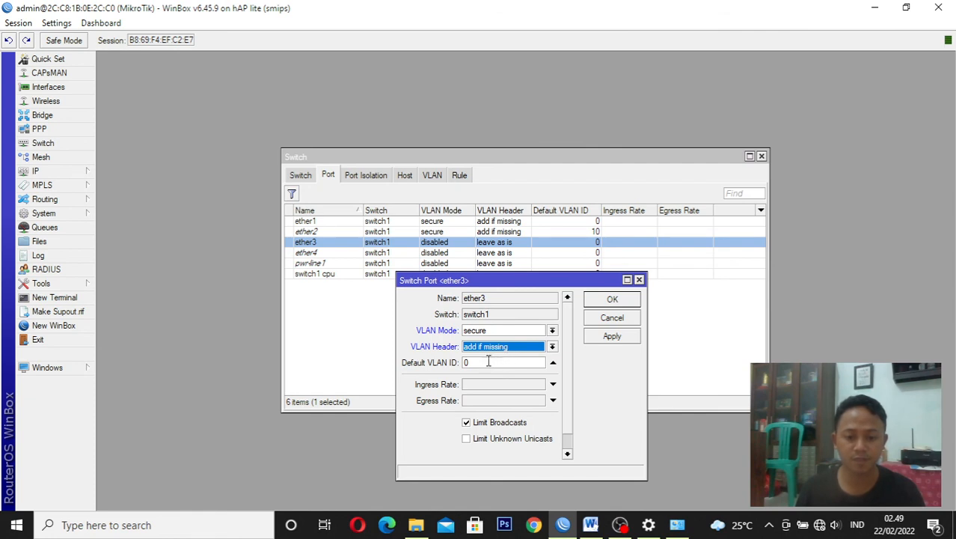
pyautogui.click(465, 363)
pyautogui.write('2')
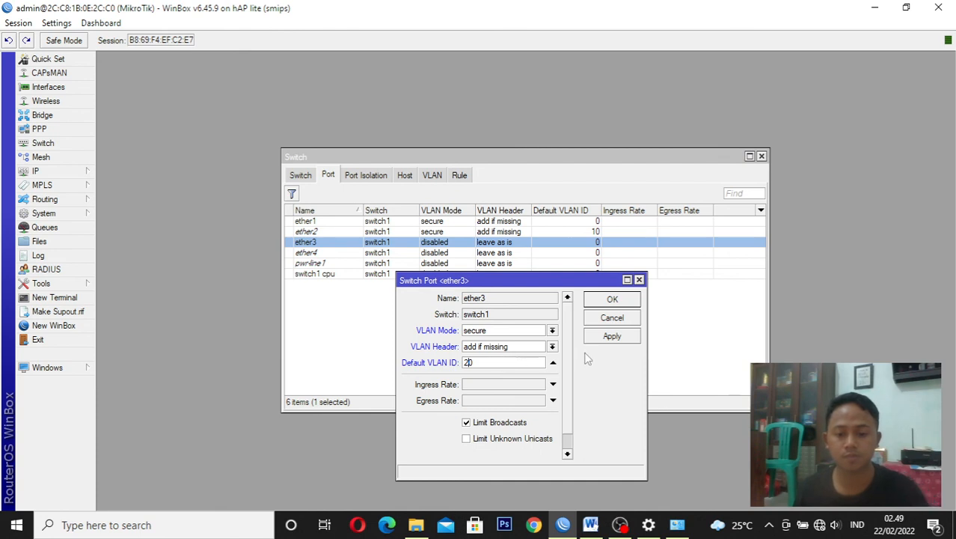
pyautogui.click(611, 338)
pyautogui.click(612, 300)
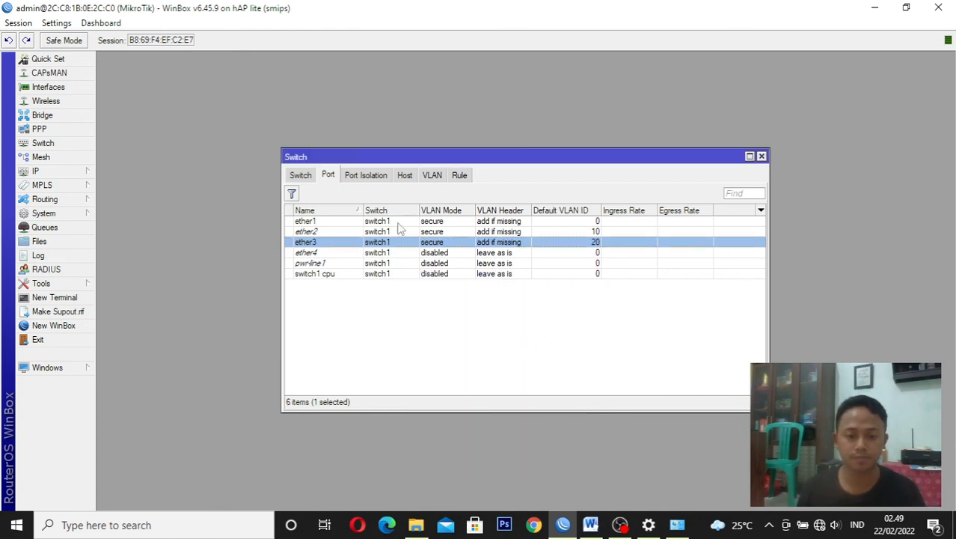
pyautogui.click(308, 177)
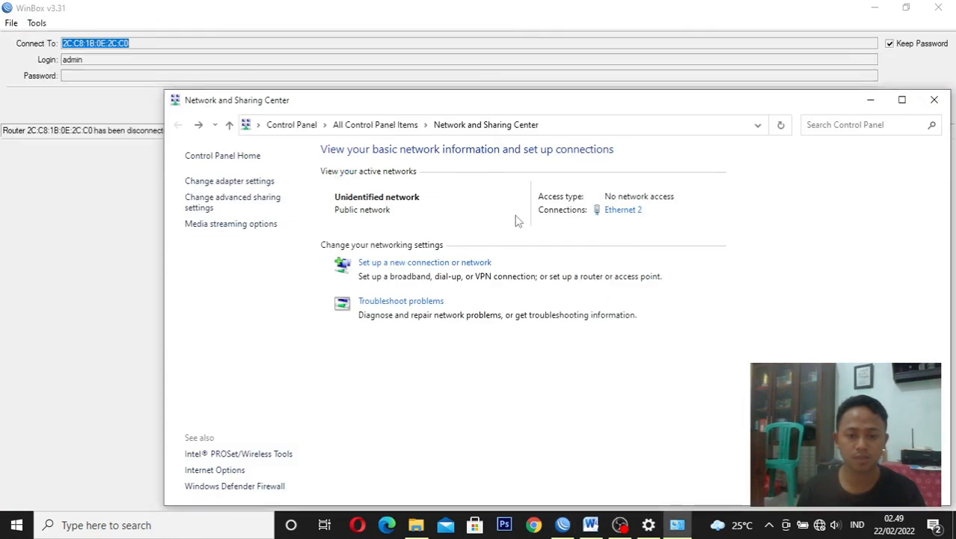
# Return to the Network Connections list and restart the Ethernet 2 adapter by disabling and re-enabling it
pyautogui.click(247, 181)
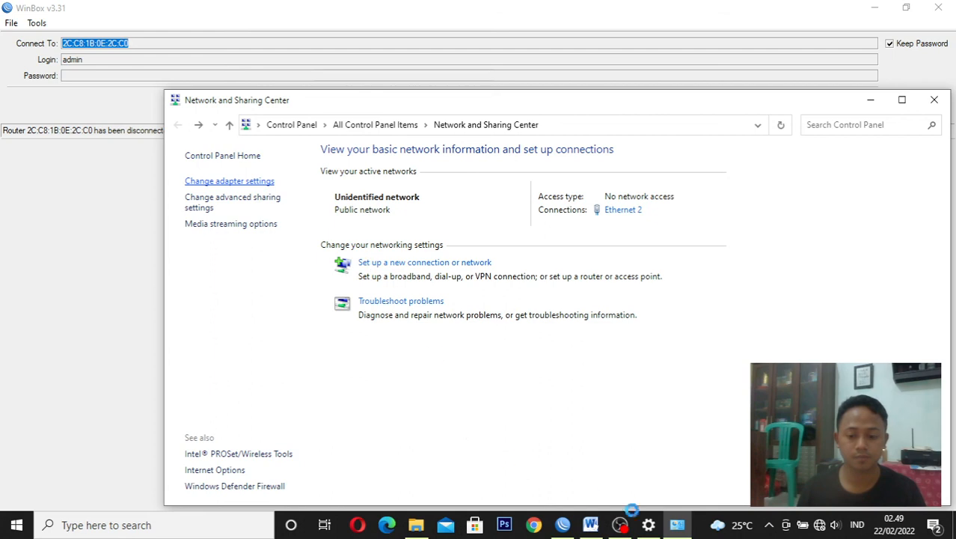
pyautogui.click(306, 205)
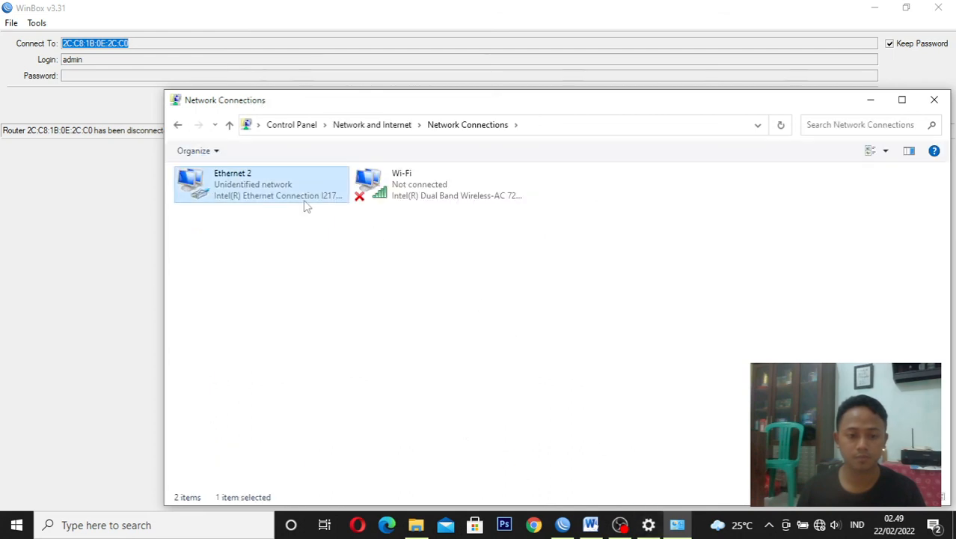
pyautogui.rightClick(305, 205)
pyautogui.click(329, 210)
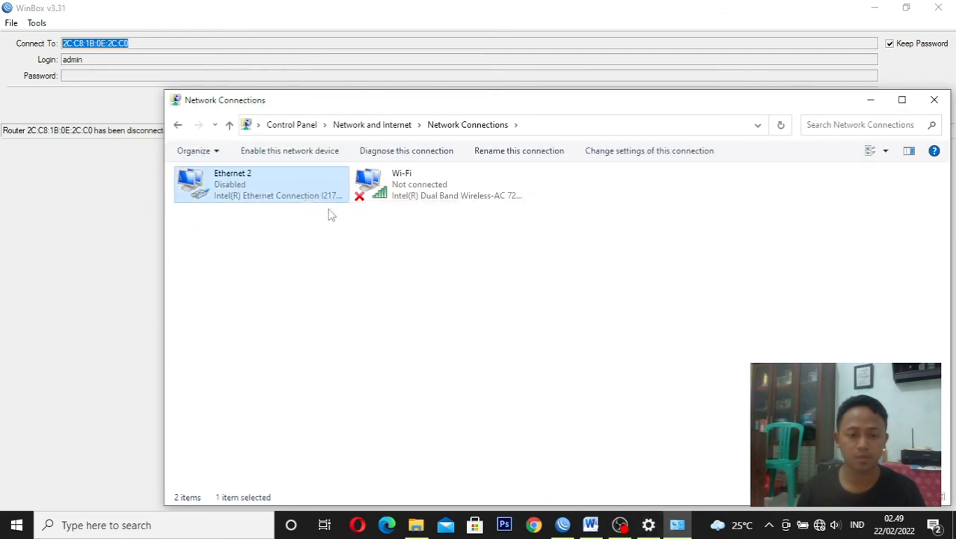
pyautogui.rightClick(282, 180)
pyautogui.click(303, 191)
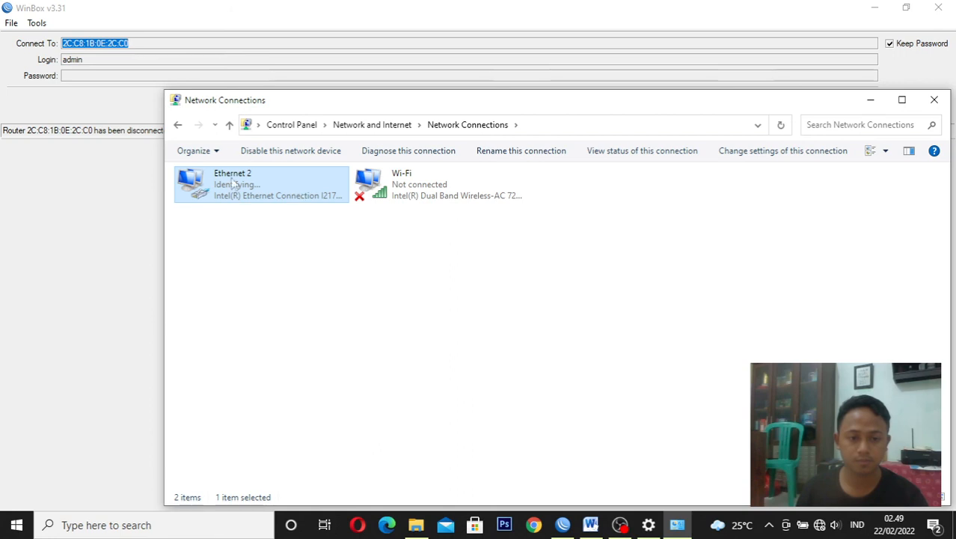
# Examine the IPv4 address in the Ethernet 2 connection details, compare it with the VLAN 20 requirement in the Word task sheet, and return to WinBox
pyautogui.click(178, 126)
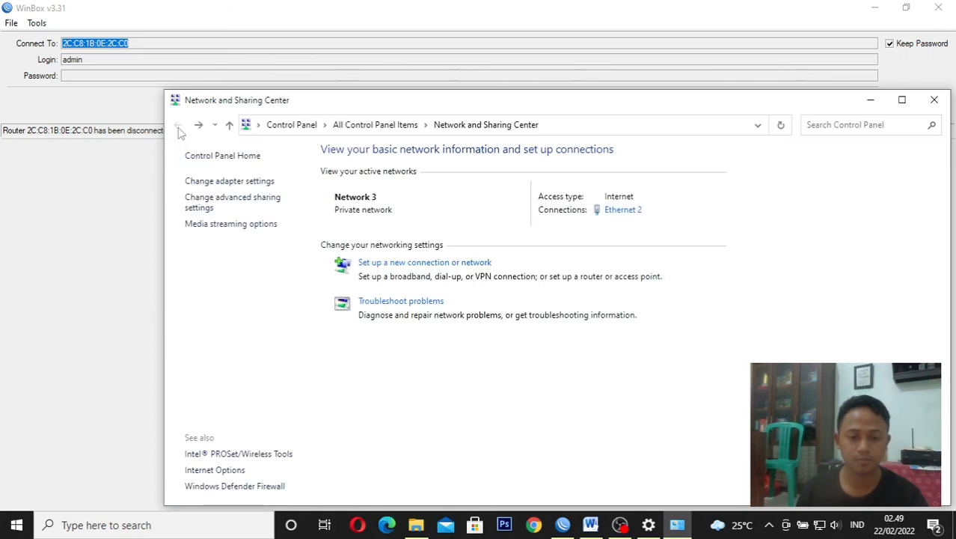
pyautogui.click(618, 213)
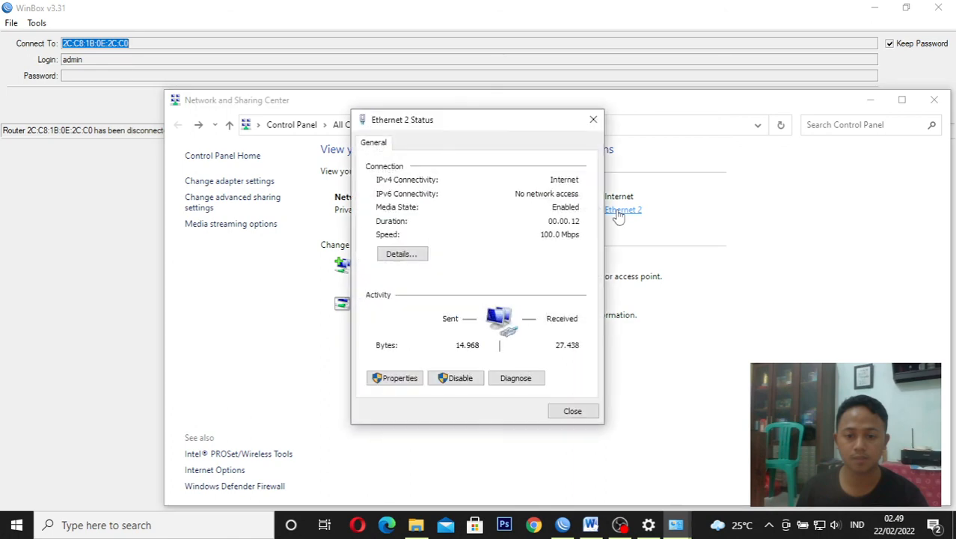
pyautogui.click(417, 252)
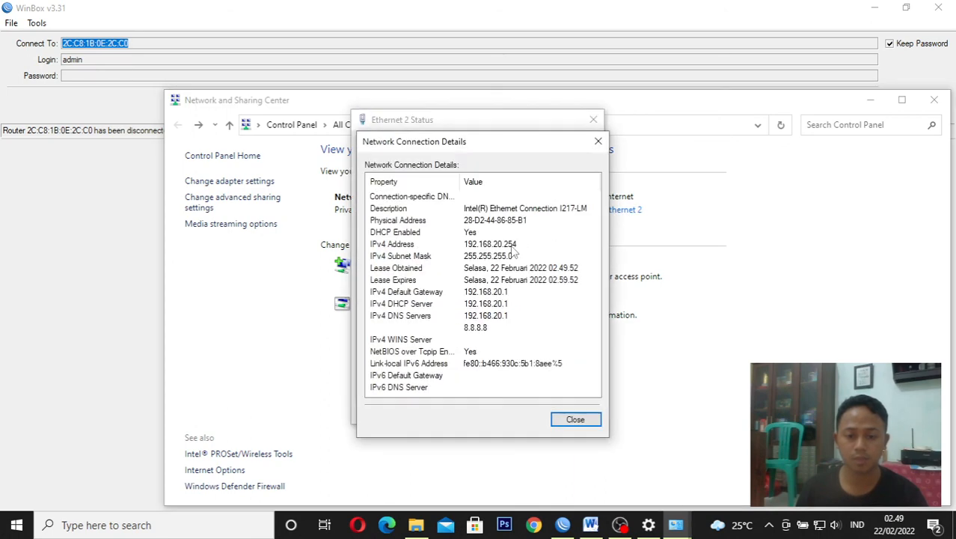
pyautogui.click(513, 246)
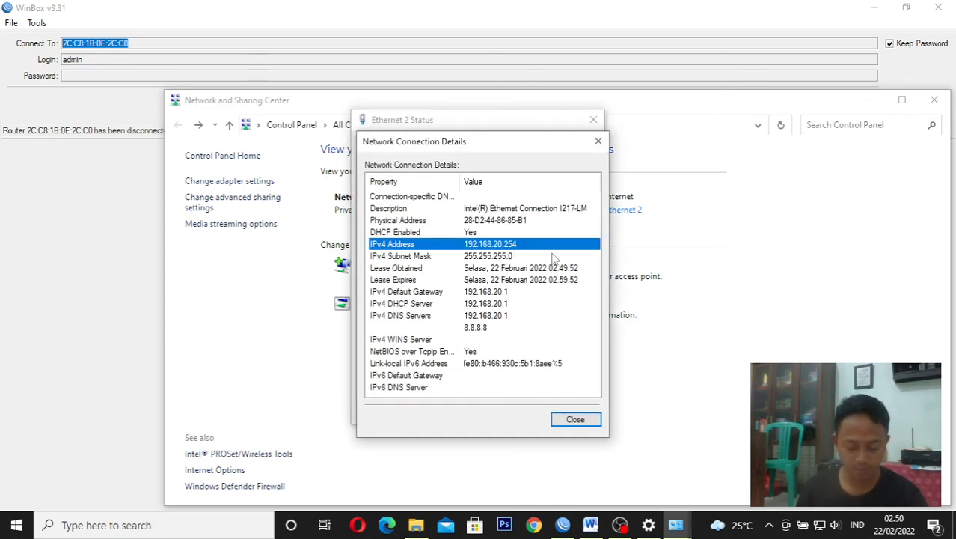
pyautogui.click(593, 525)
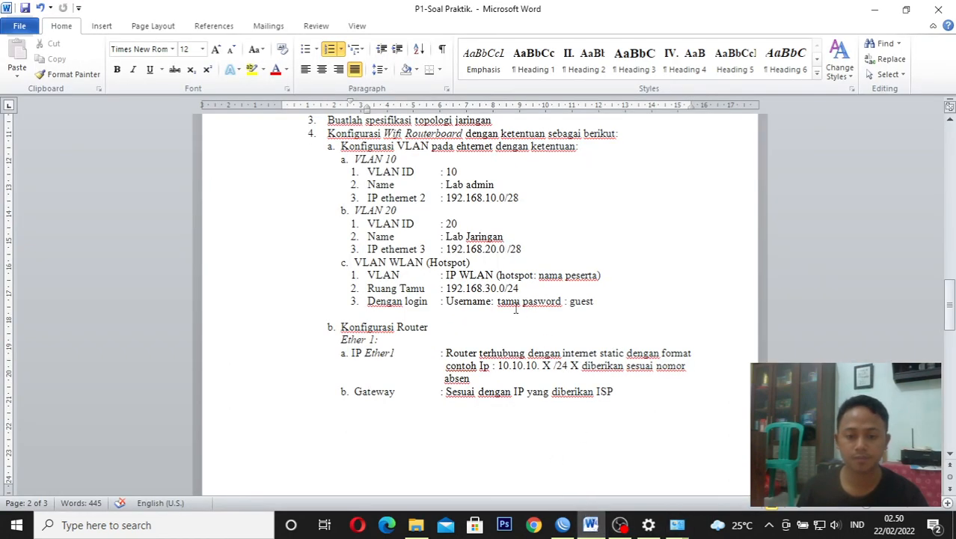
pyautogui.click(563, 525)
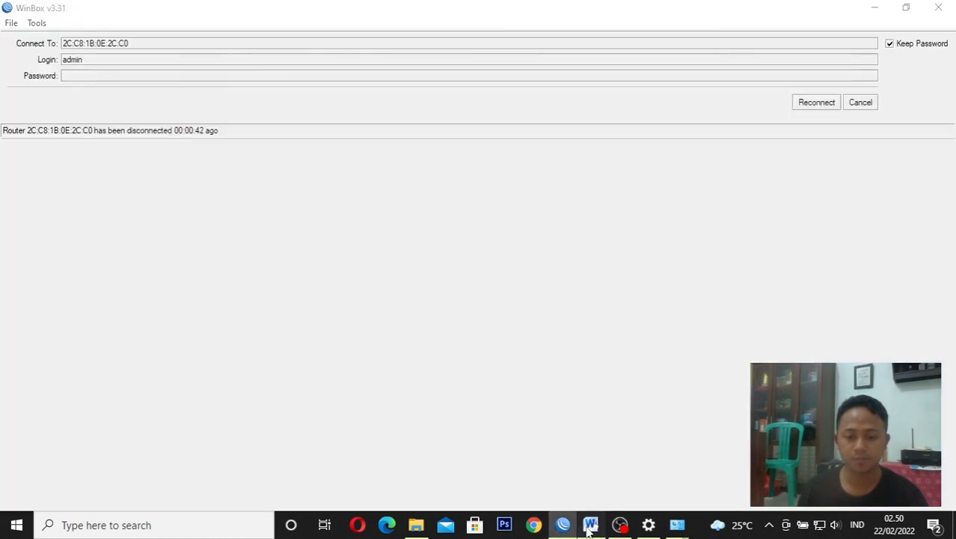
# Check the hotspot requirements in the Word task sheet and connect the laptop to the open Wi-Fi network named after the participant
pyautogui.click(590, 526)
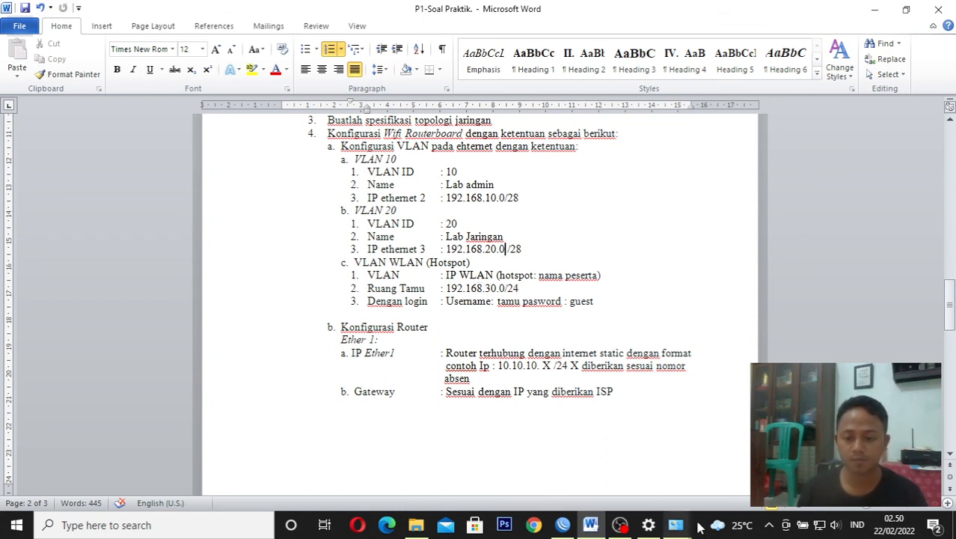
pyautogui.click(817, 526)
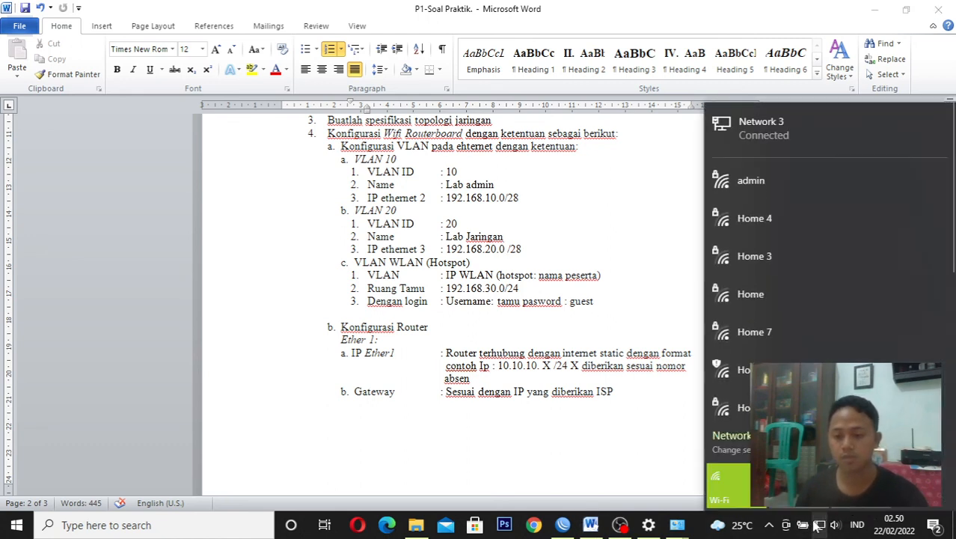
pyautogui.scroll(-1, 898, 284)
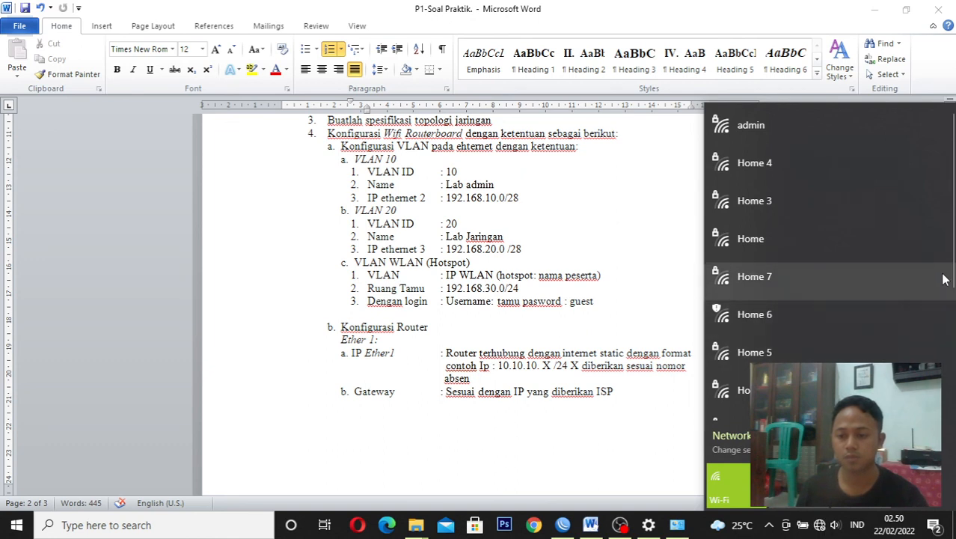
pyautogui.moveTo(953, 259); pyautogui.dragTo(954, 363)
pyautogui.click(796, 248)
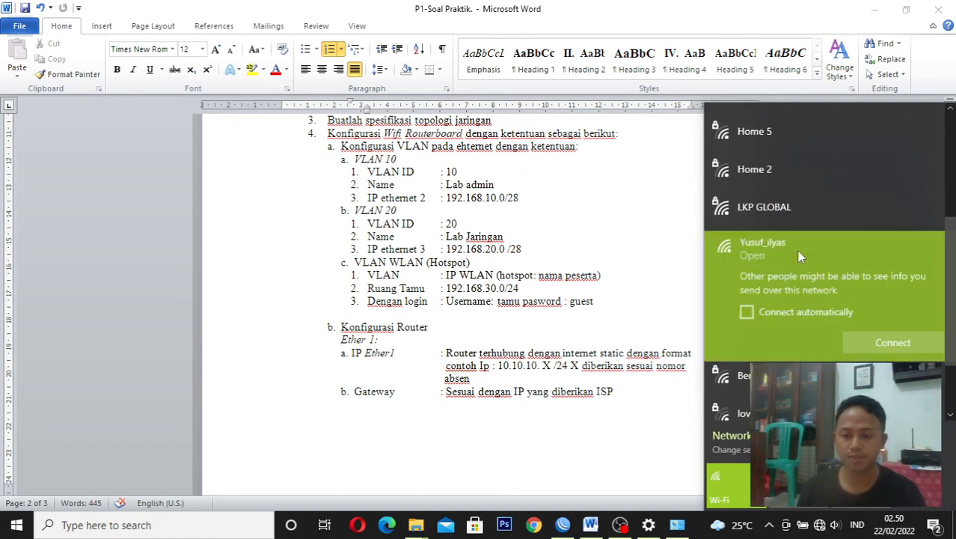
pyautogui.click(871, 341)
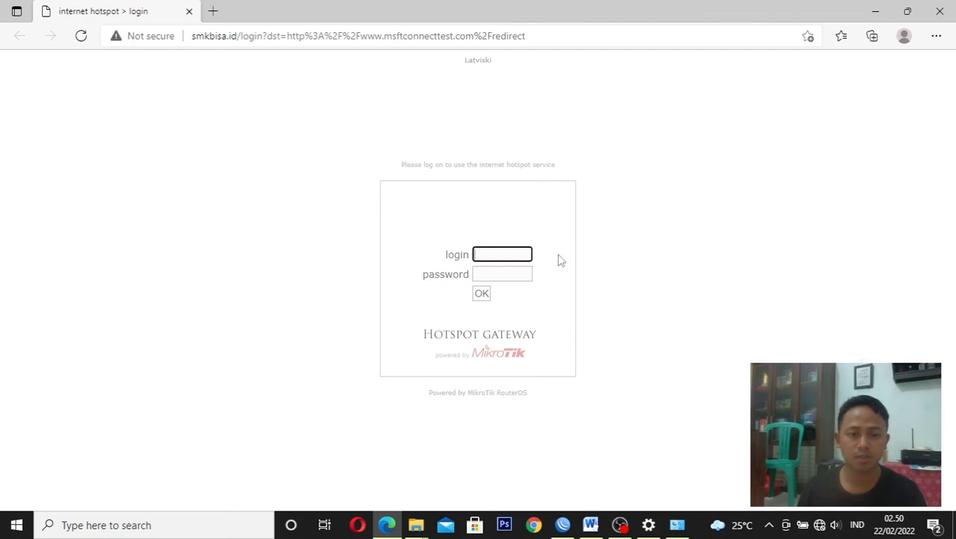
# Log in to the hotspot gateway page as tamu with the account password and dismiss the offer to save the password
pyautogui.click(525, 257)
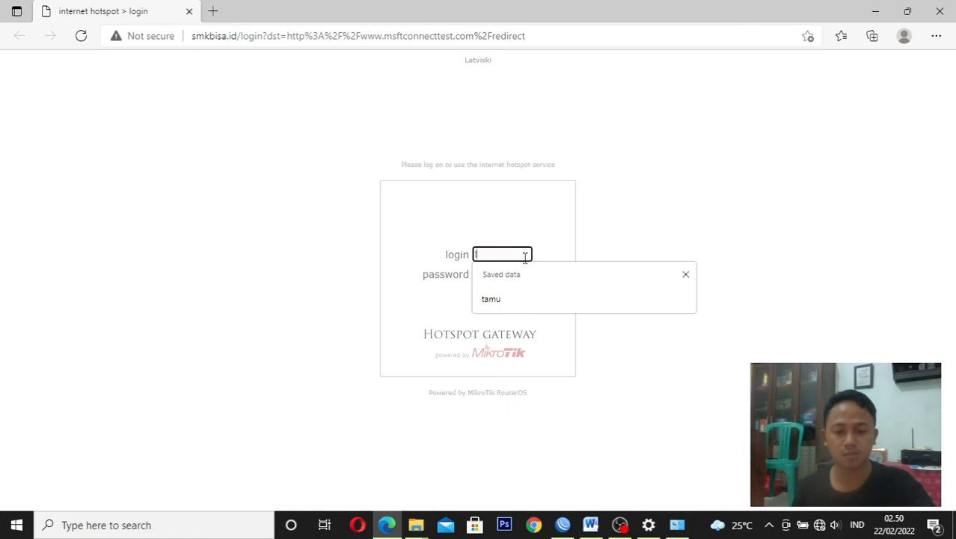
pyautogui.write('tamu')
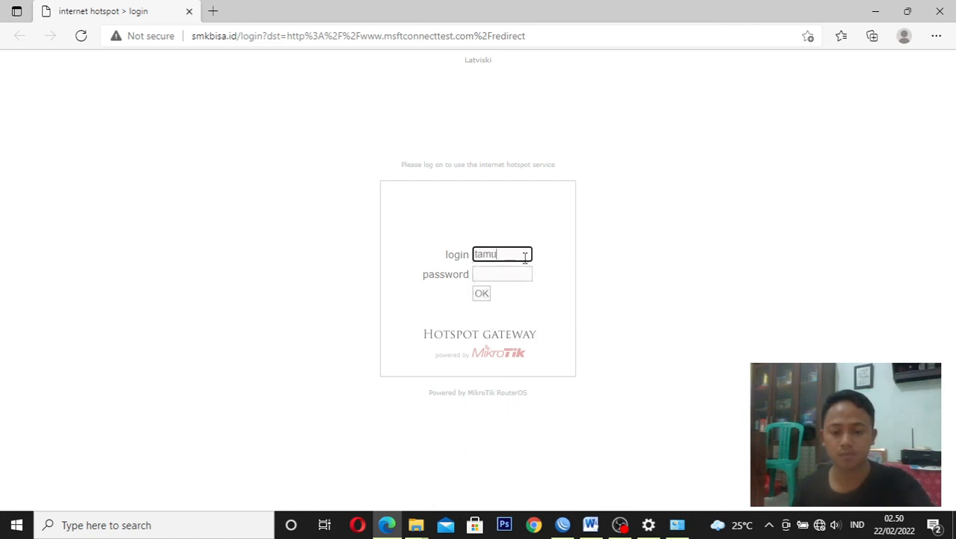
pyautogui.click(522, 273)
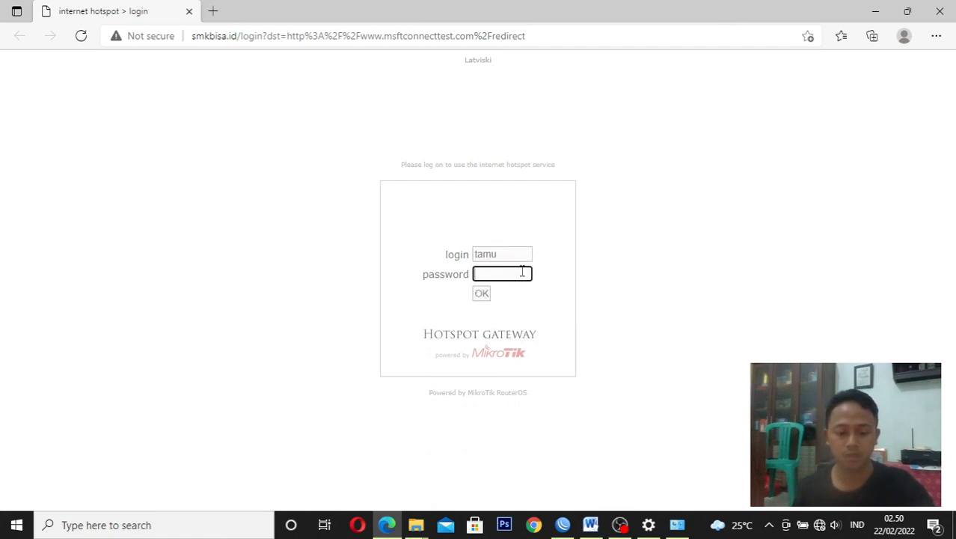
pyautogui.write('••')
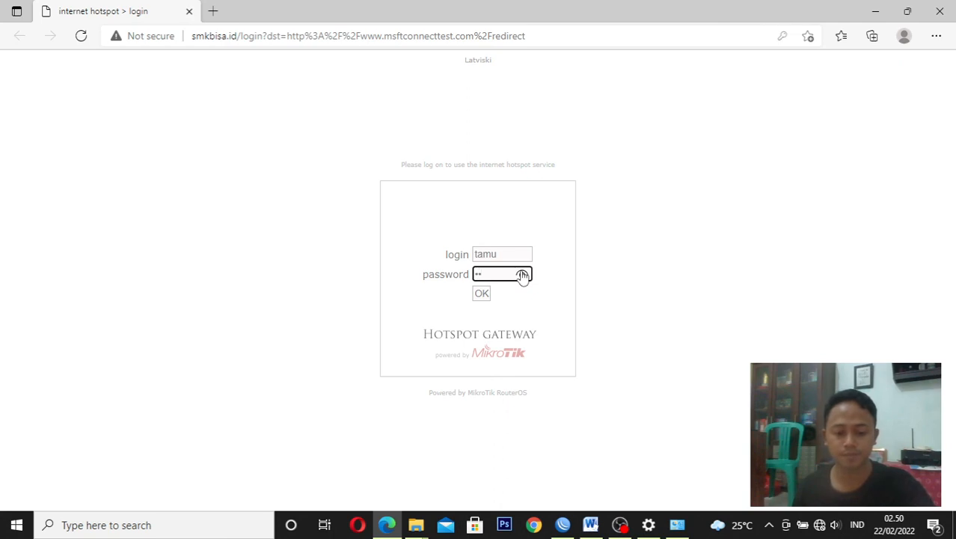
pyautogui.write('•••')
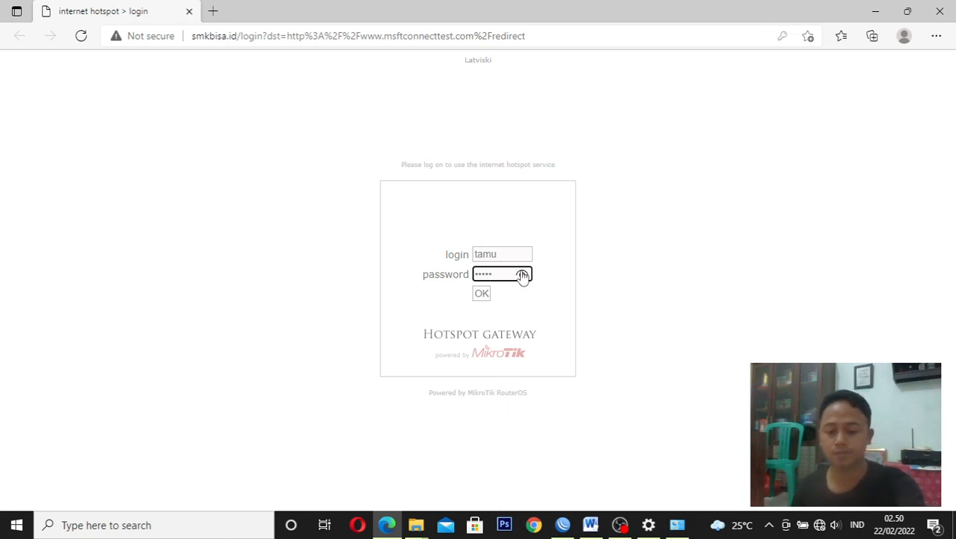
pyautogui.press('Return')
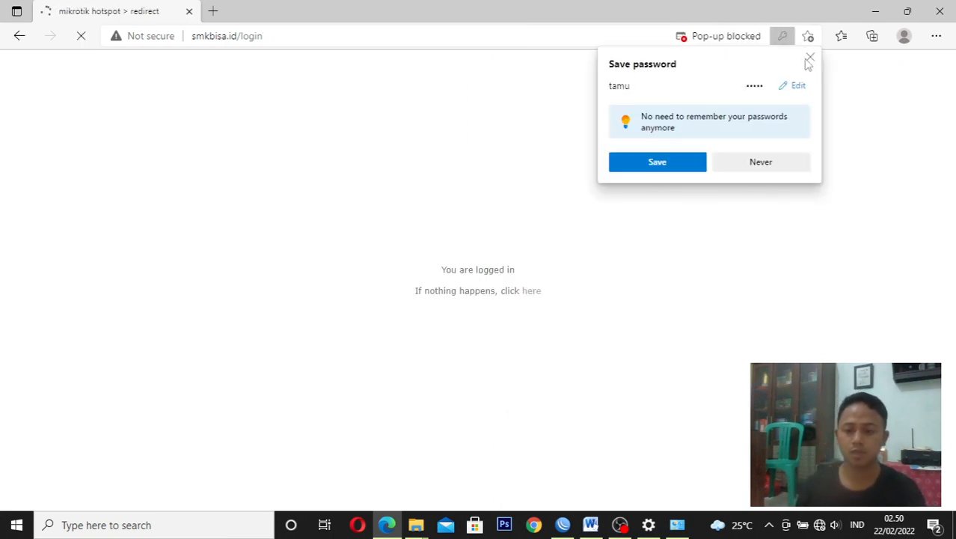
pyautogui.click(809, 58)
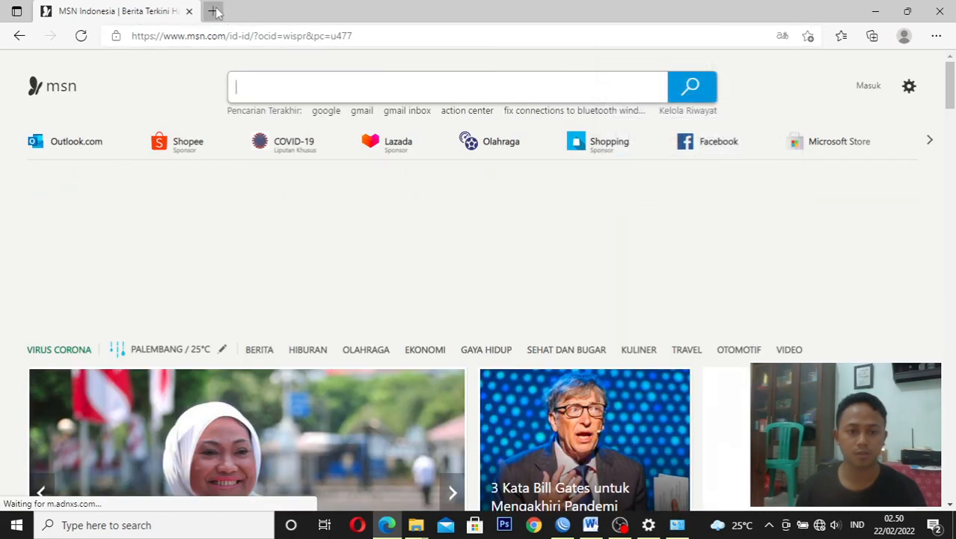
# Test the hotspot's internet access by searching the web for google
pyautogui.click(234, 35)
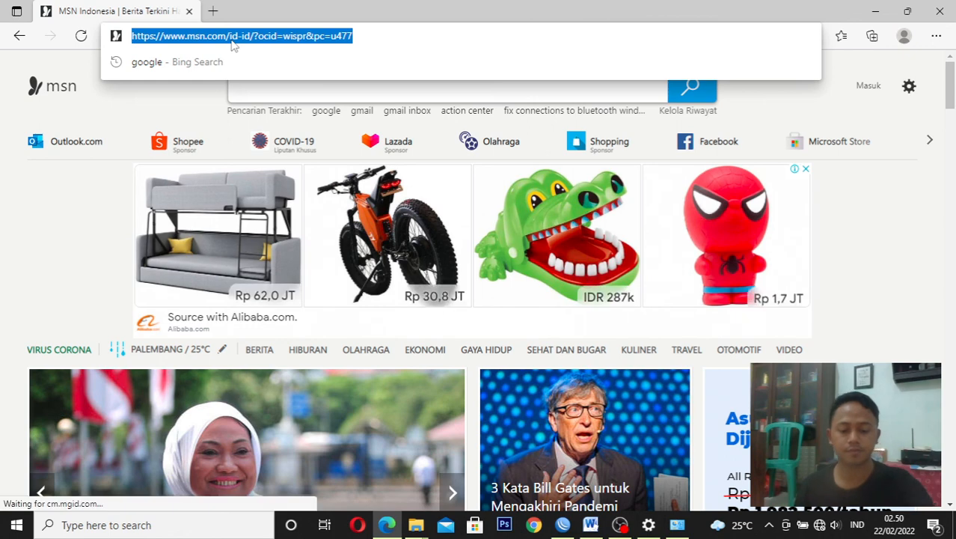
pyautogui.write('go')
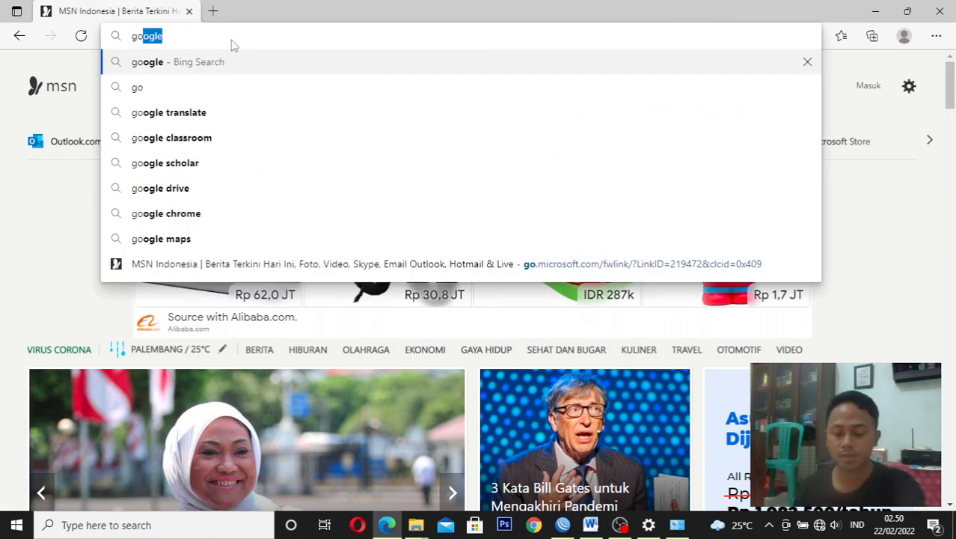
pyautogui.press('Return')
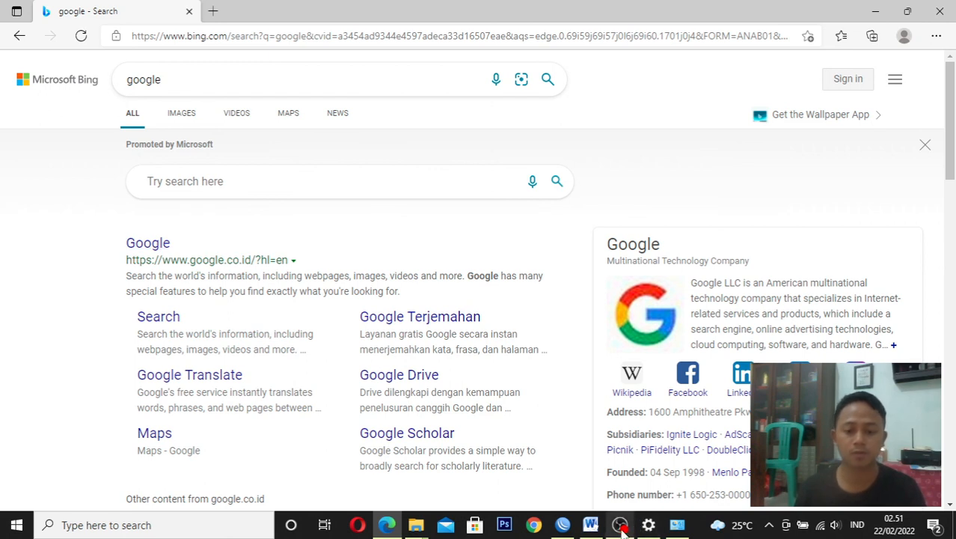
# Return to WinBox, cancel the pending router reconnection and close the program, ending in OBS
pyautogui.click(572, 524)
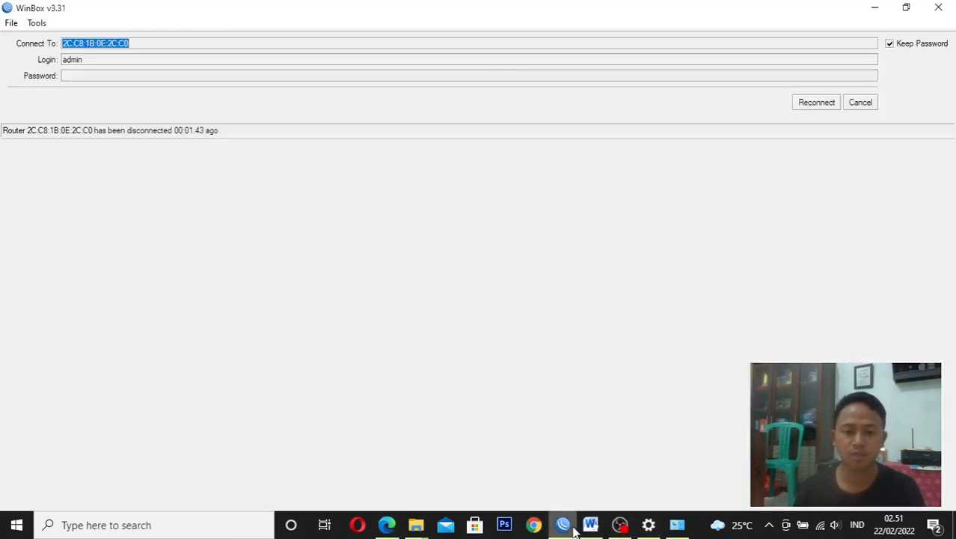
pyautogui.click(860, 102)
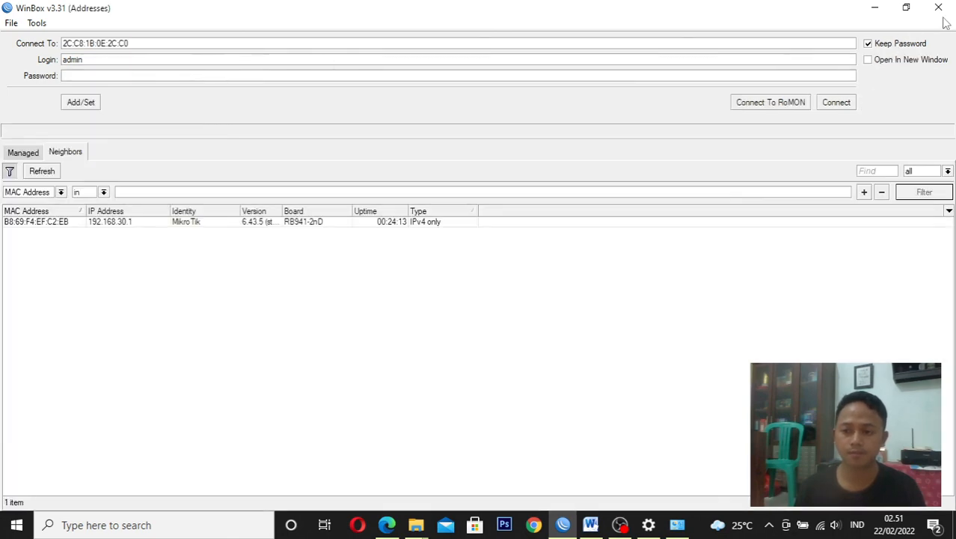
pyautogui.click(938, 8)
pyautogui.click(619, 524)
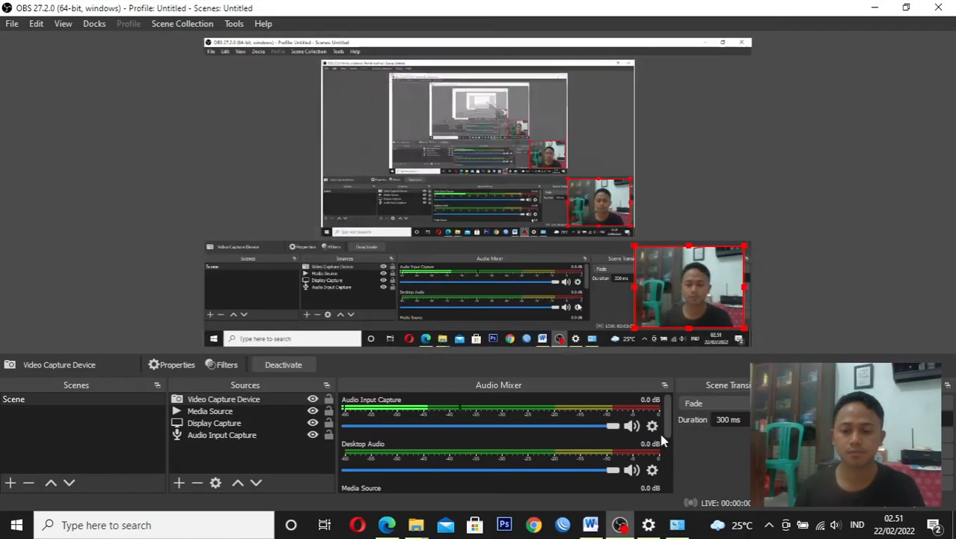